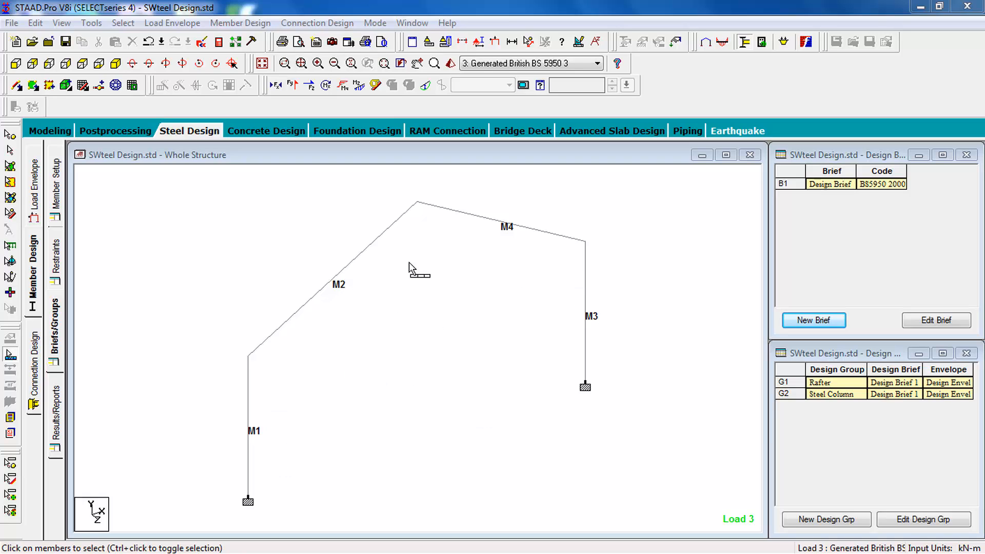
Step: Review the member design results table, widening the Design Section column to read the full section names, and close it
click(242, 23)
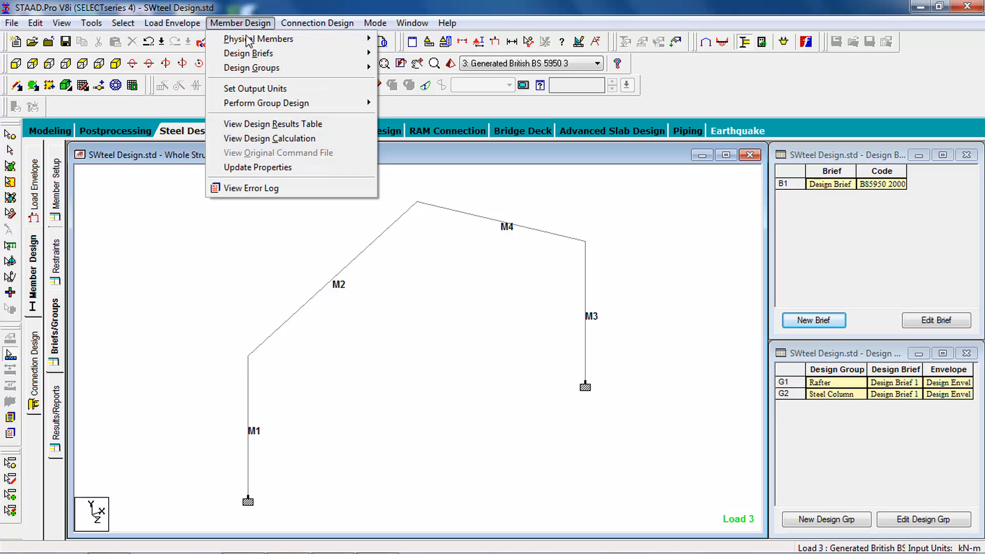
click(270, 125)
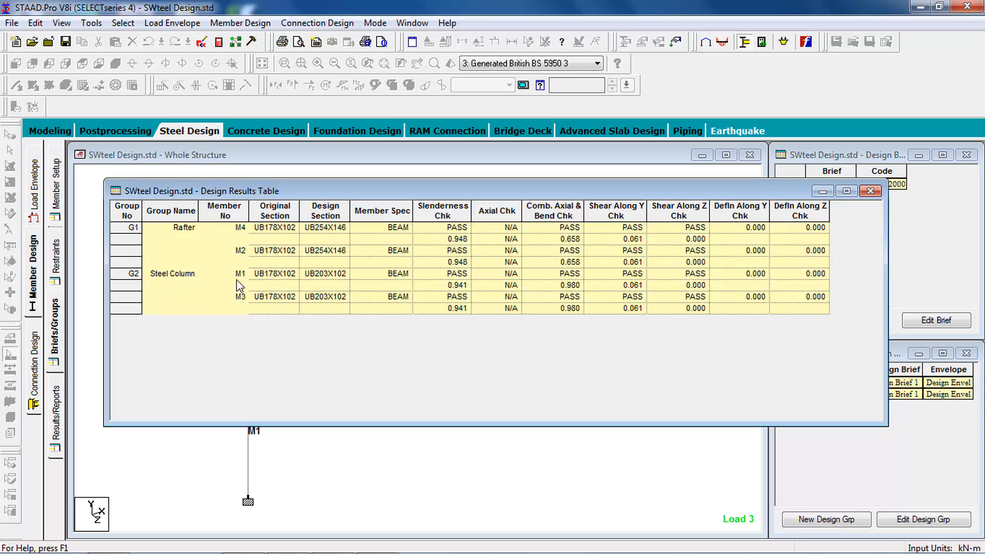
double_click(350, 206)
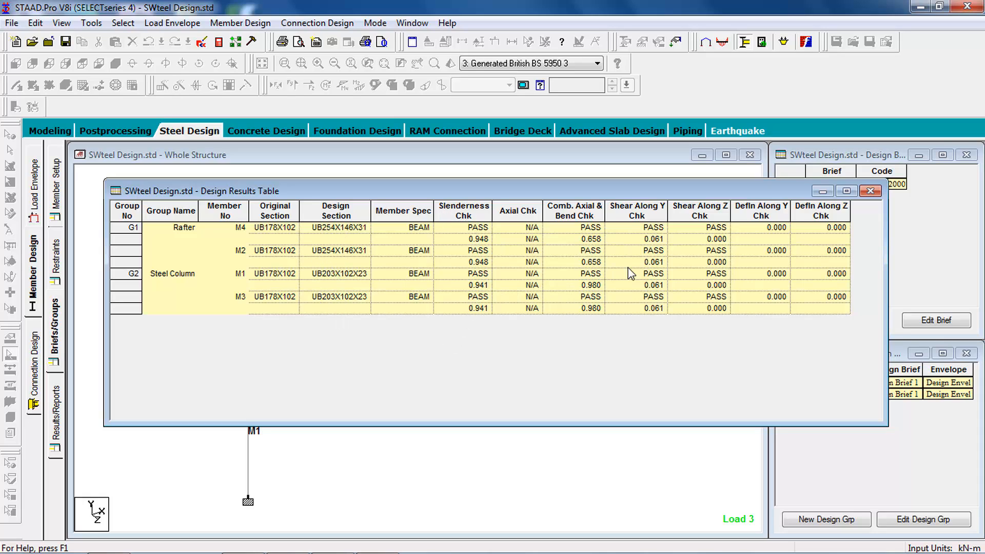
click(870, 191)
Step: Examine the design calculation report for rafter member M2 through its axial compression and moment checks, close it and deselect the member
click(367, 248)
right_click(367, 247)
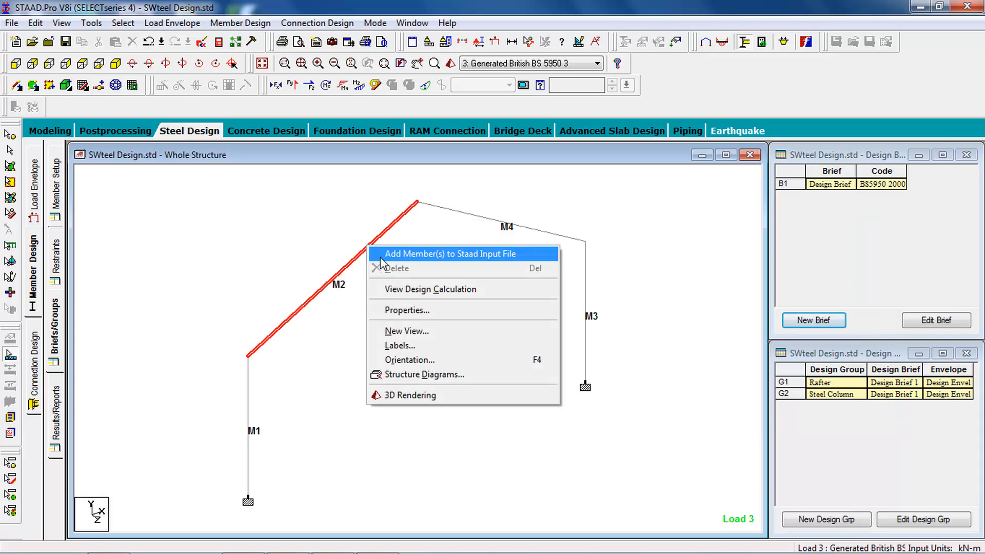
click(405, 290)
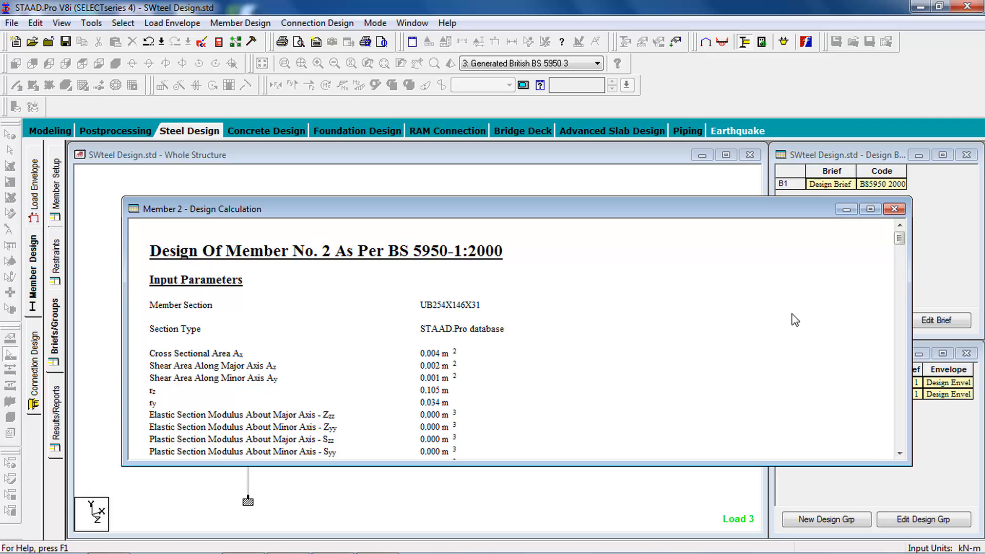
scroll(419, 305, down, 15)
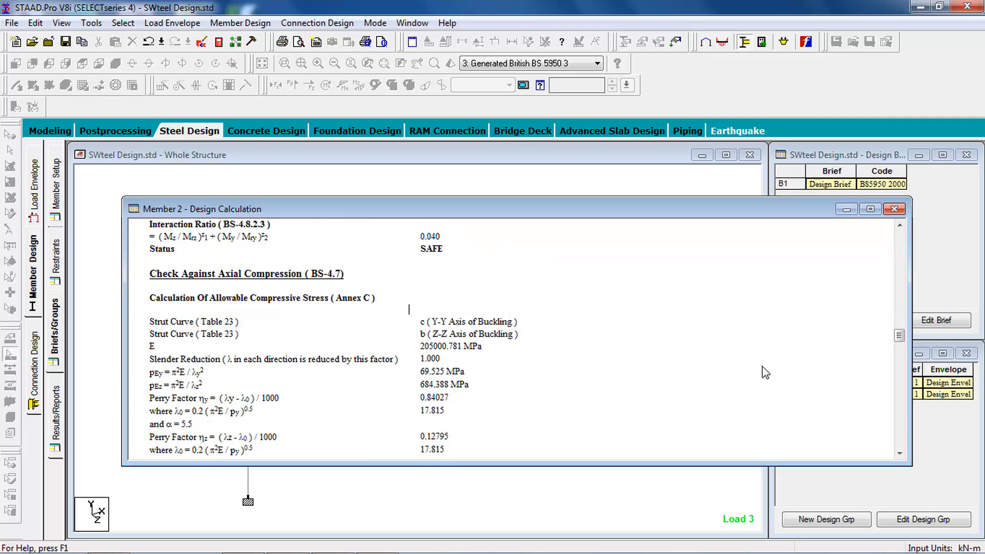
click(899, 453)
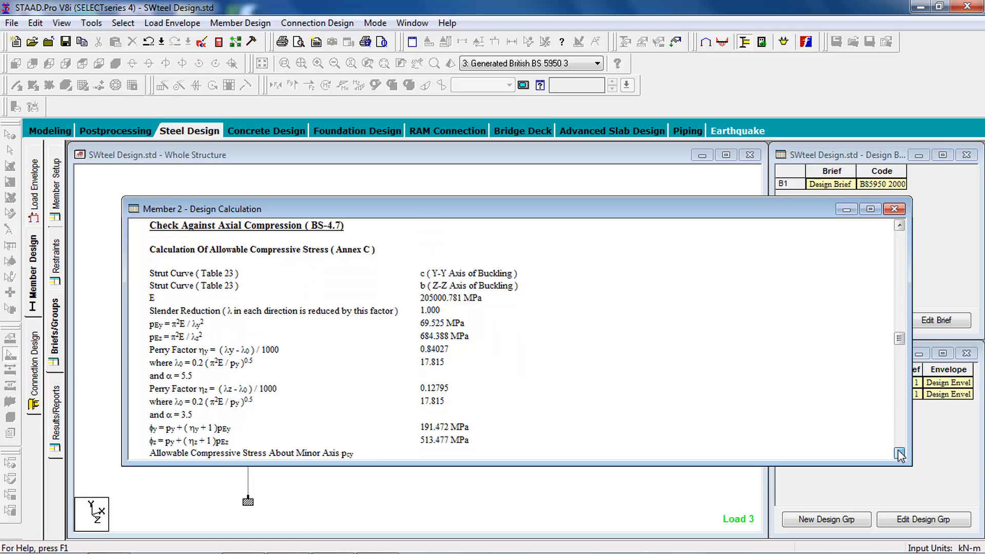
click(899, 454)
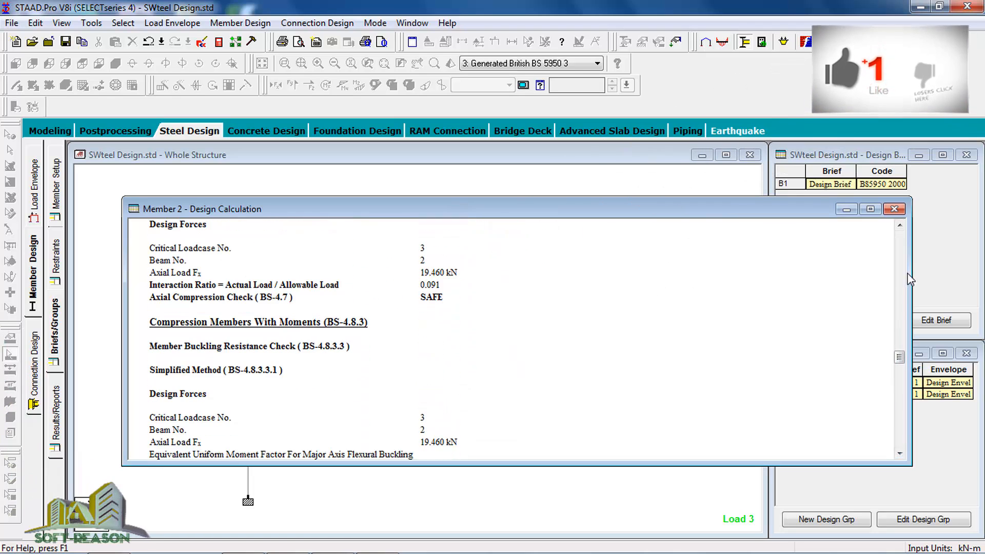
click(894, 209)
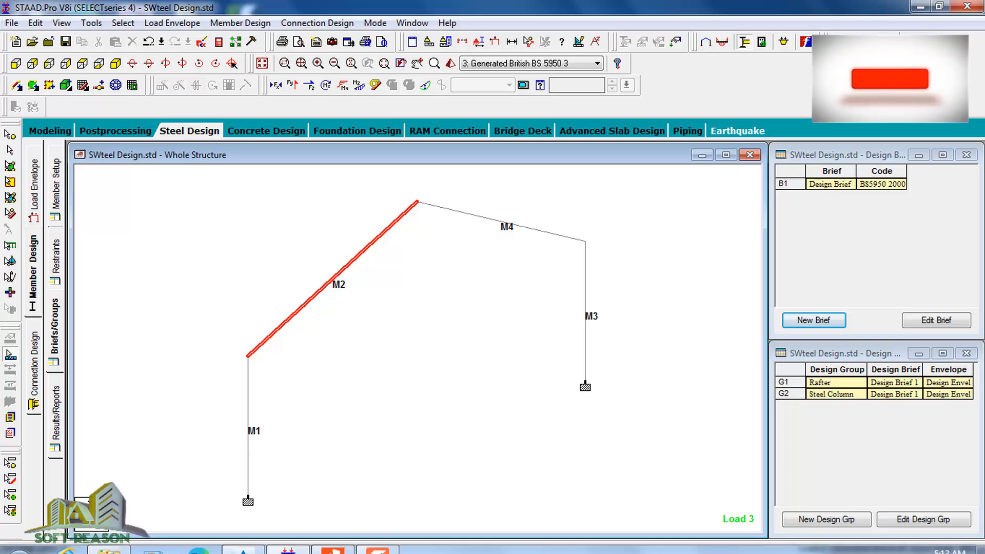
click(333, 538)
middle_click(430, 256)
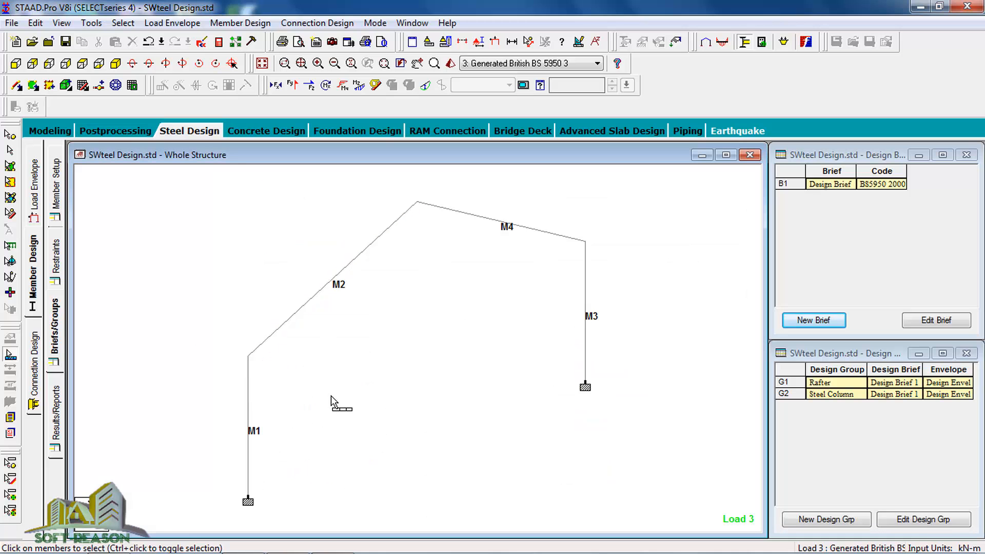
Step: Set up a new Space structure named Training, keeping New folder in Documents as its location
click(15, 41)
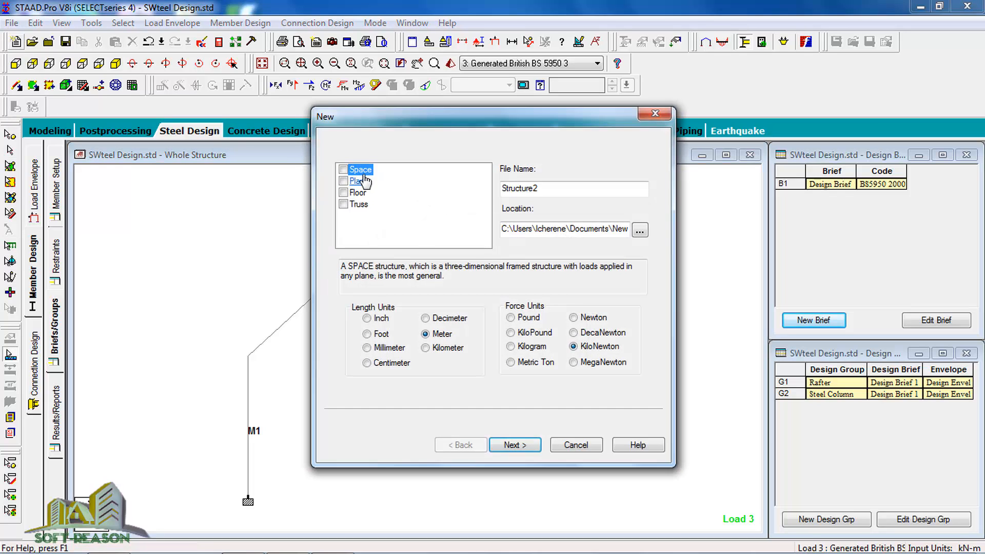
click(361, 171)
drag(580, 189, 482, 196)
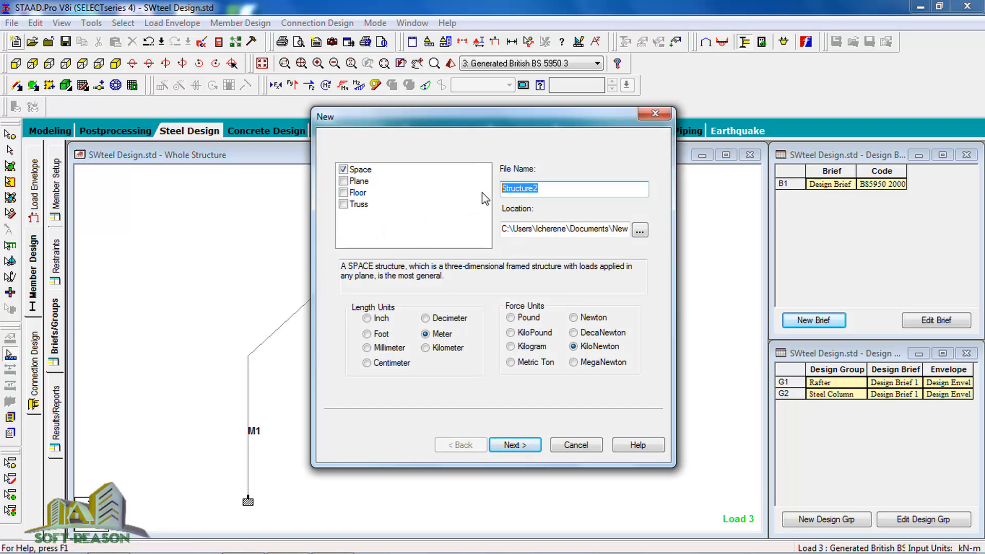
text(Y)
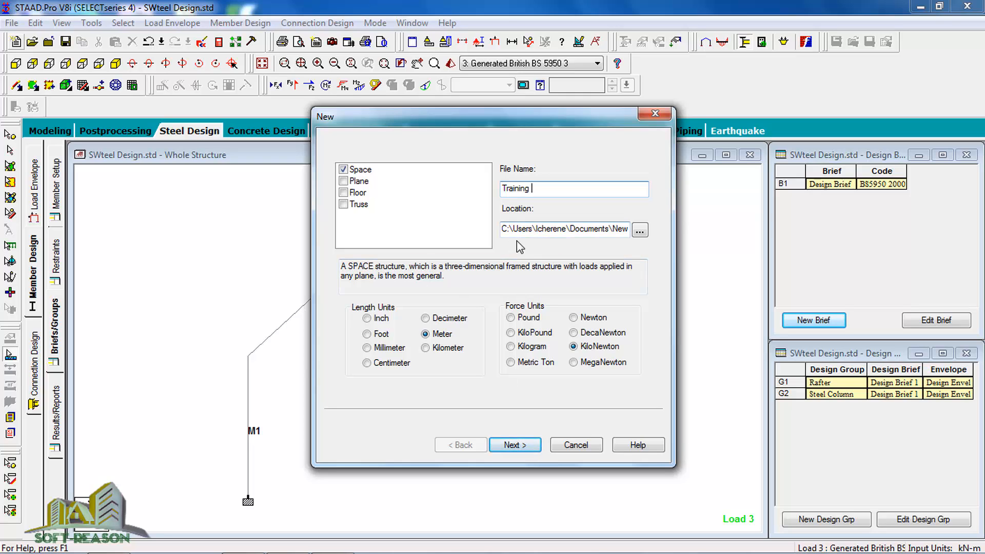
click(639, 231)
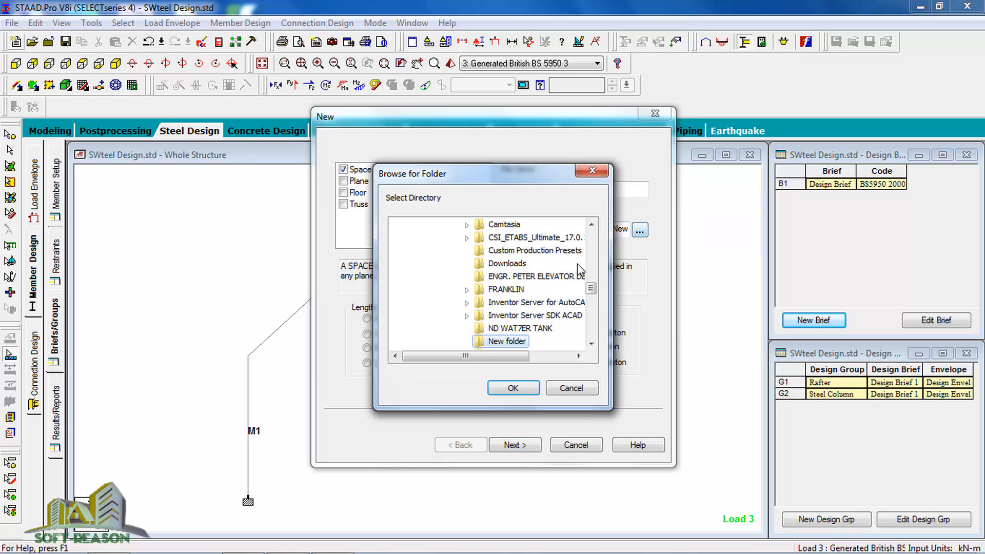
click(512, 389)
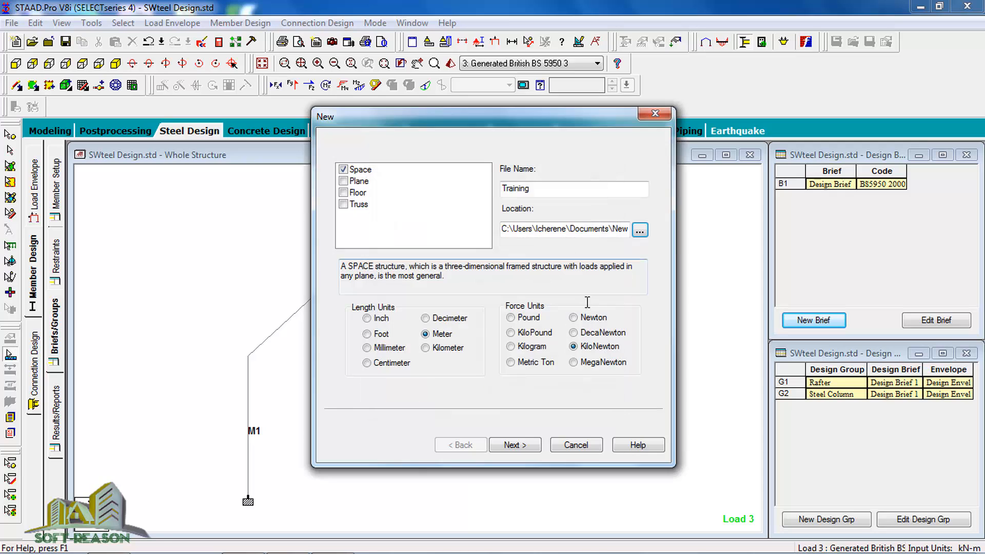
Step: Create the new model with the Add Beam starting option, saving the modified Steel Designer data of the previous file
click(512, 445)
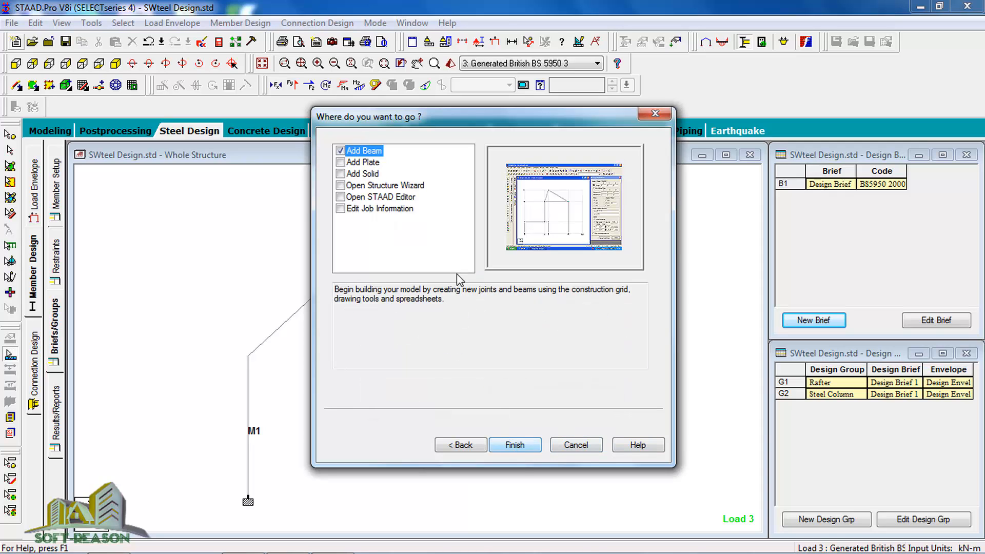
click(515, 445)
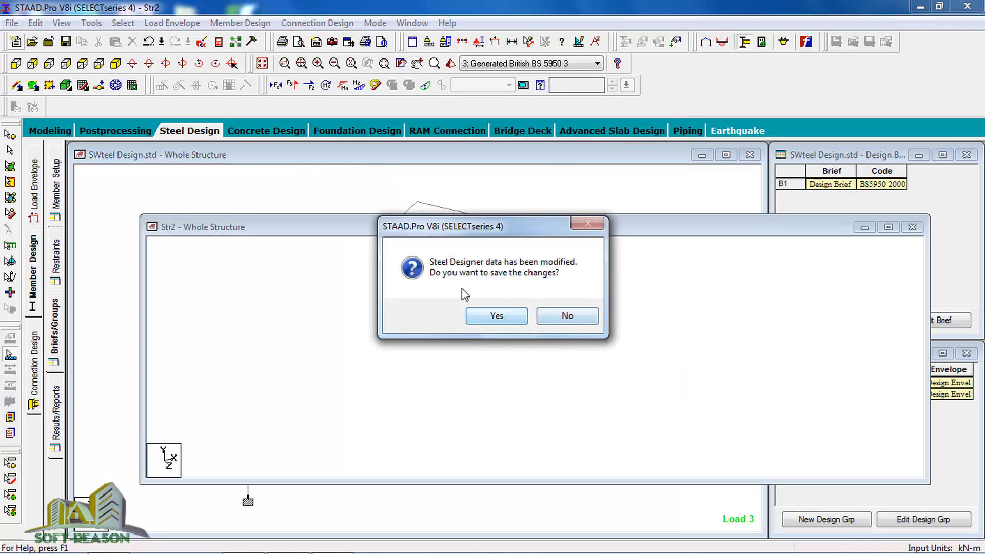
click(496, 316)
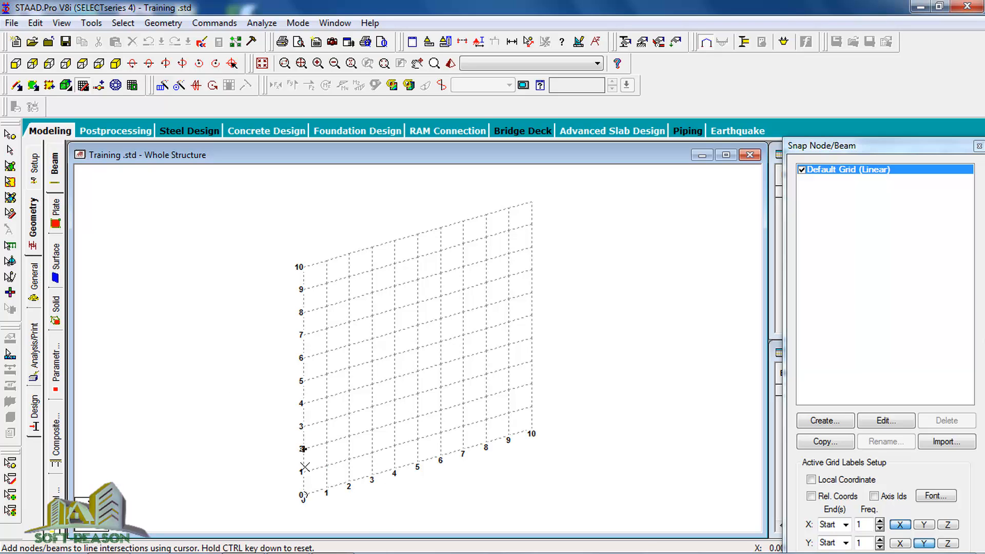
Step: Draw a beam chain on the snap grid through (0, 0), (0, 4), (10, 4) and (10, 0) m, and hide the grid
click(303, 495)
click(307, 405)
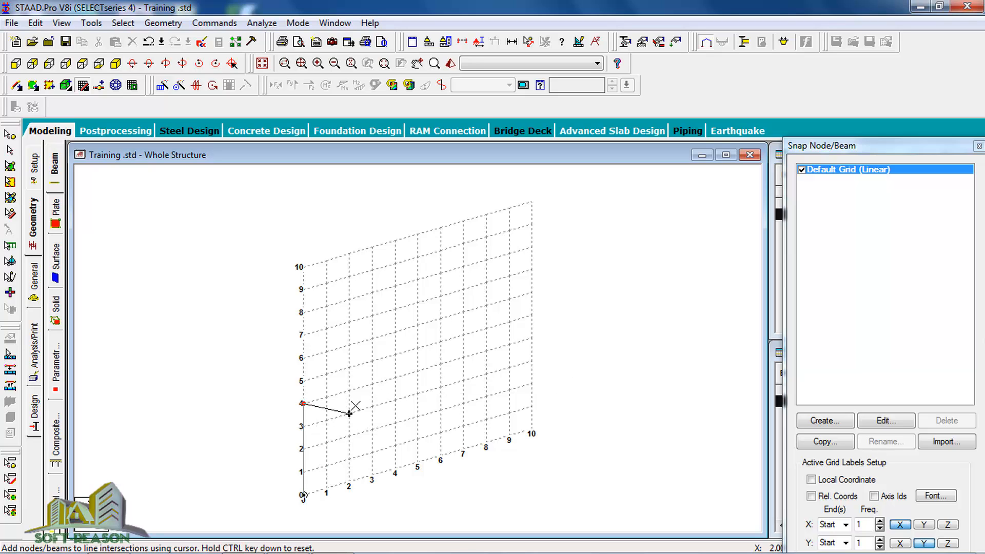
click(532, 339)
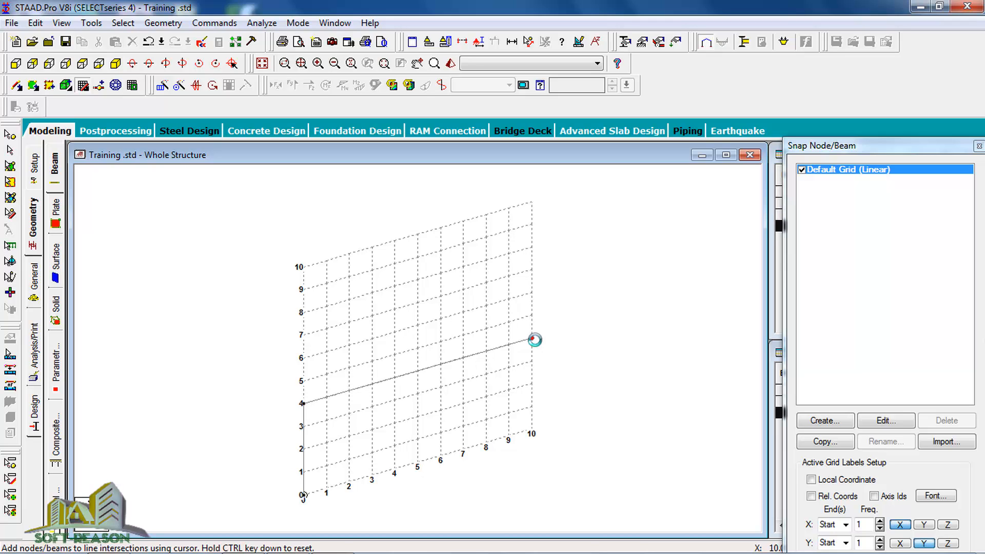
click(531, 430)
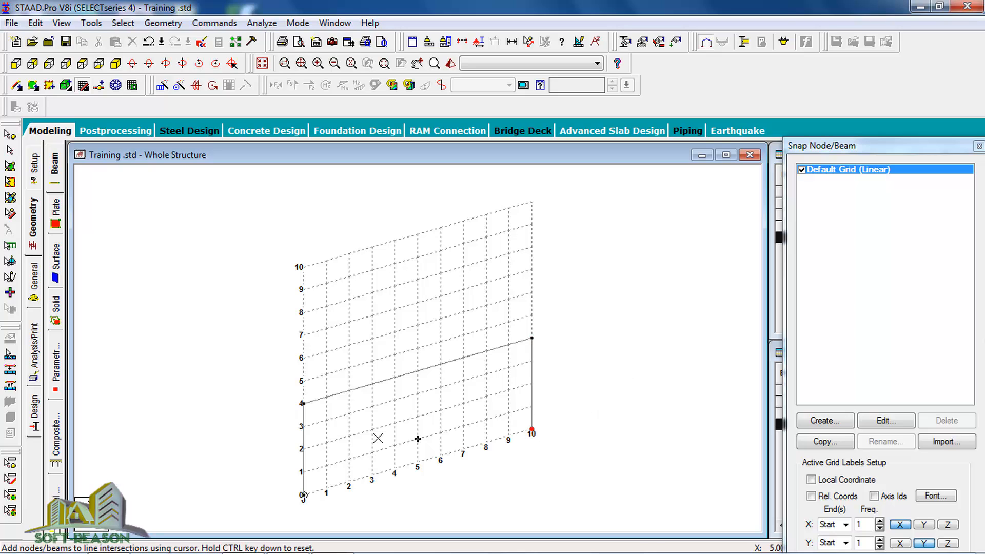
key(Escape)
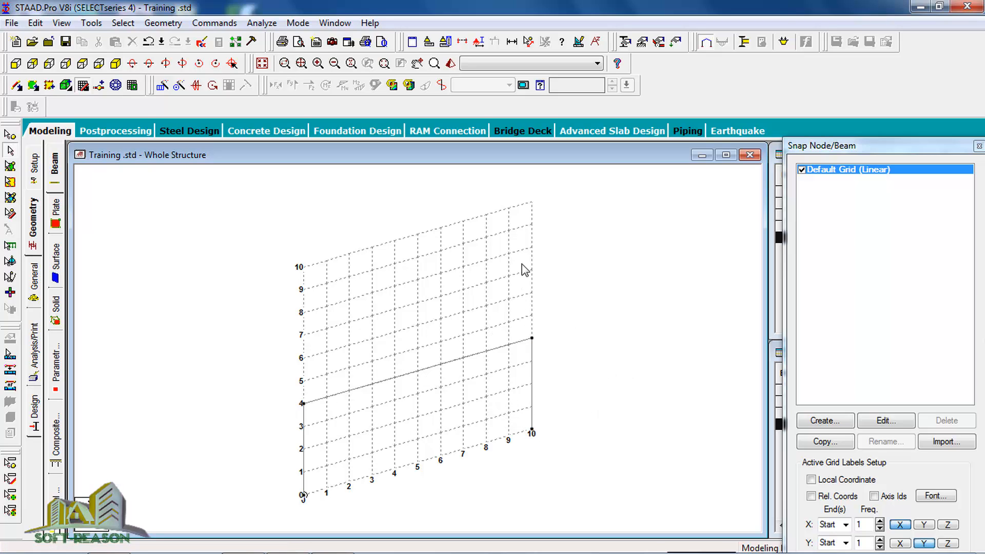
click(82, 85)
click(504, 293)
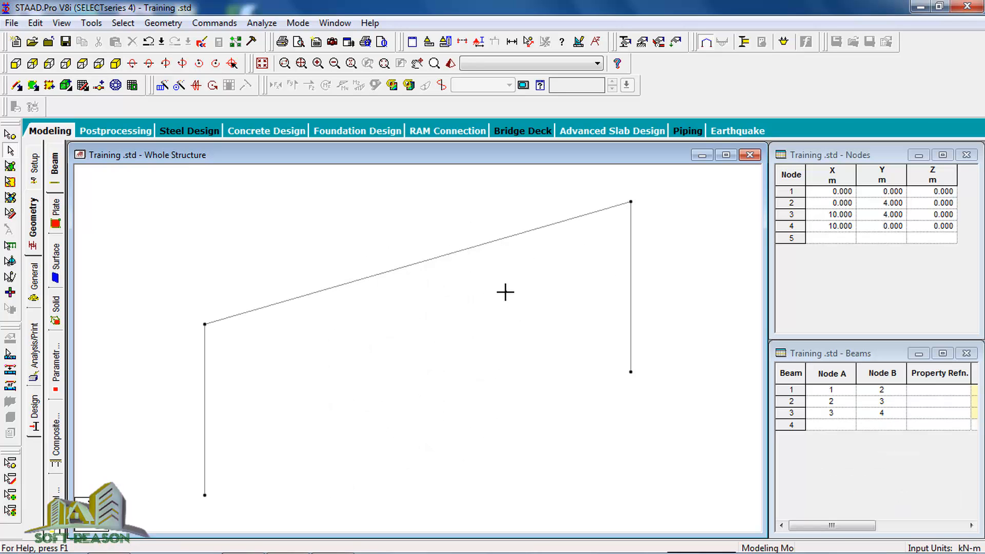
Step: Insert a node at the midpoint of the frame's 10 m top beam
scroll(337, 433, down, 4)
scroll(251, 284, up, 6)
scroll(456, 387, down, 1)
click(439, 261)
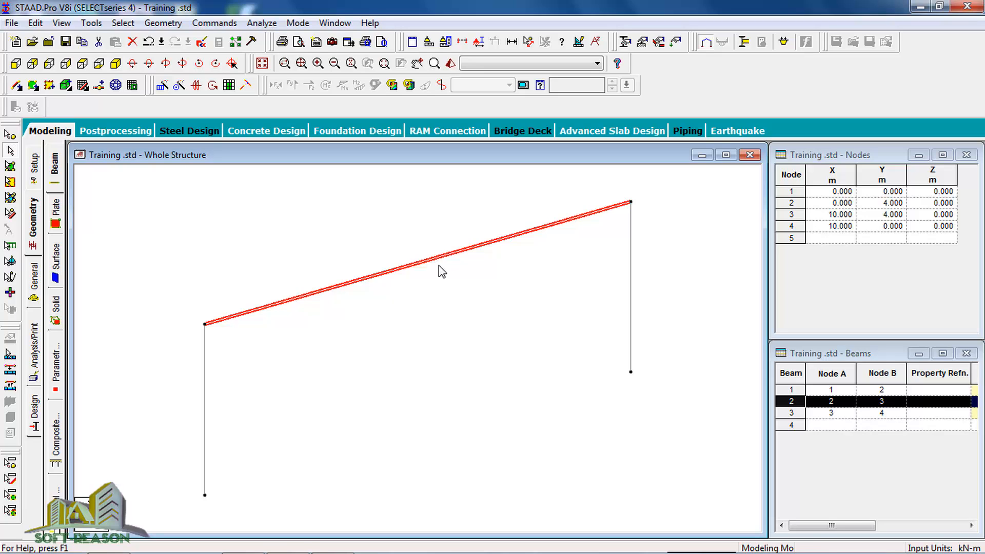
right_click(433, 263)
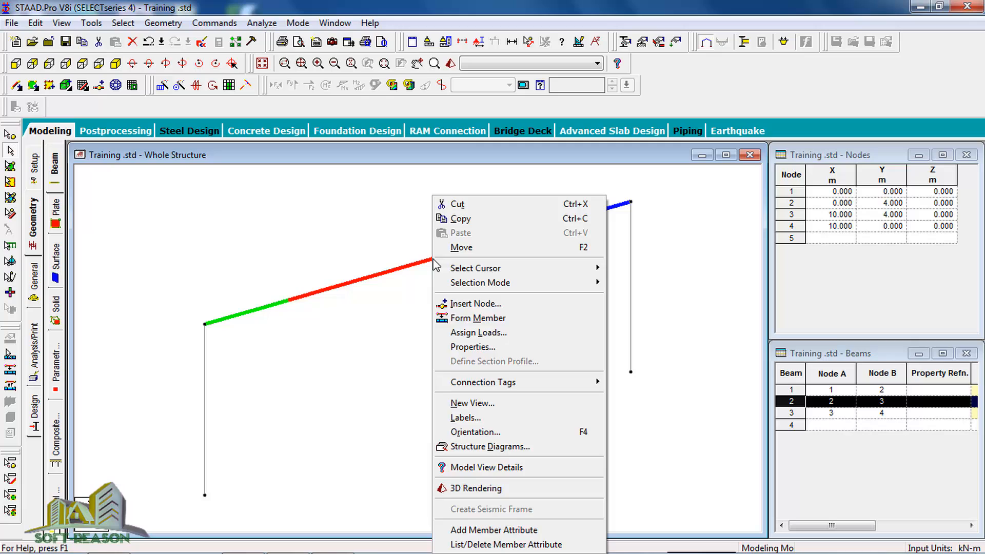
click(474, 308)
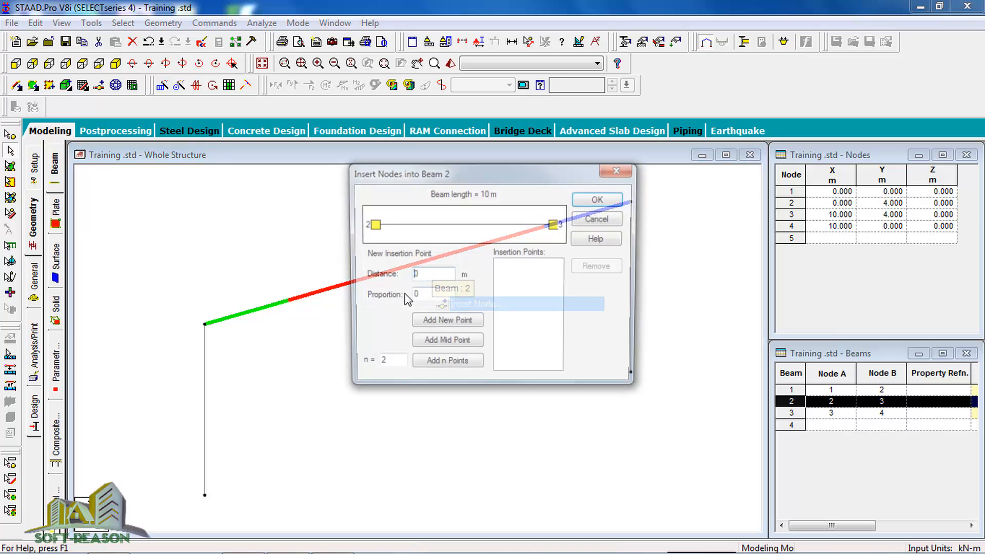
click(446, 345)
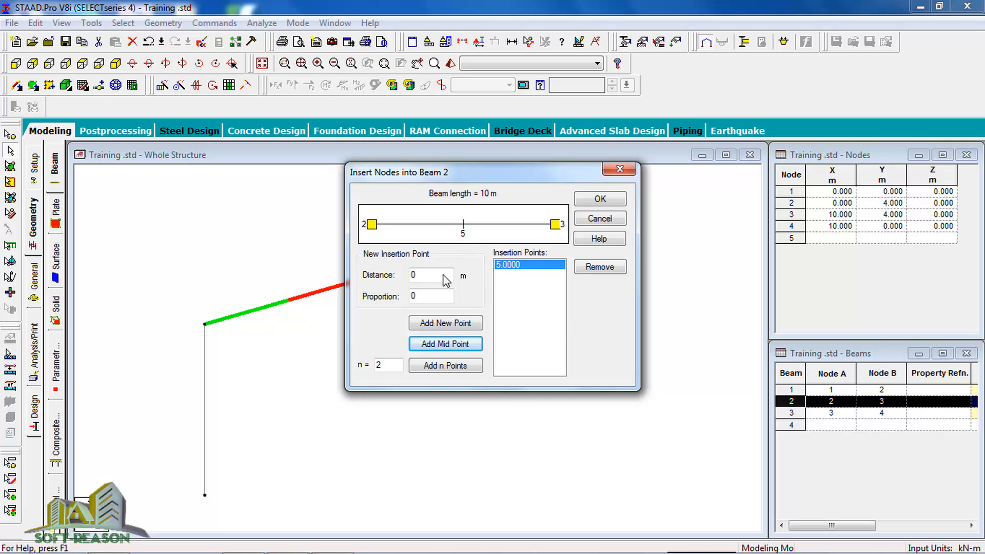
click(600, 199)
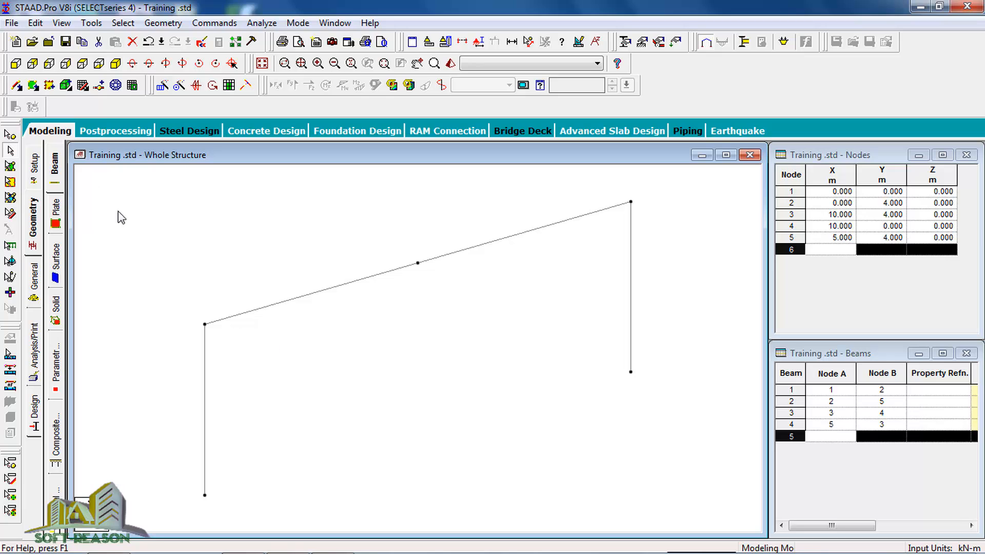
Step: Move the top beam's middle node up to a Y coordinate of 6.8 m to form the roof ridge, and deselect it
click(10, 135)
drag(409, 261, 484, 324)
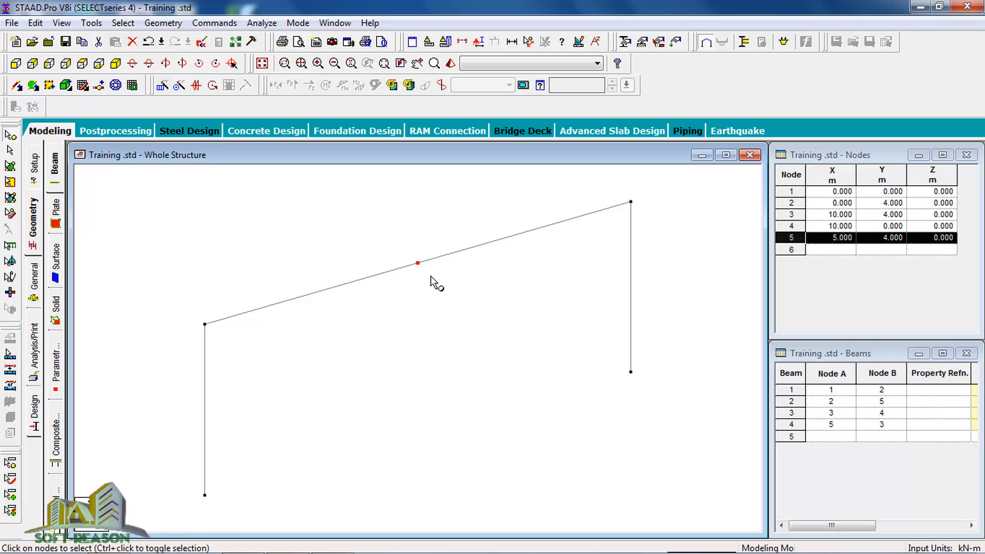
scroll(426, 431, down, 1)
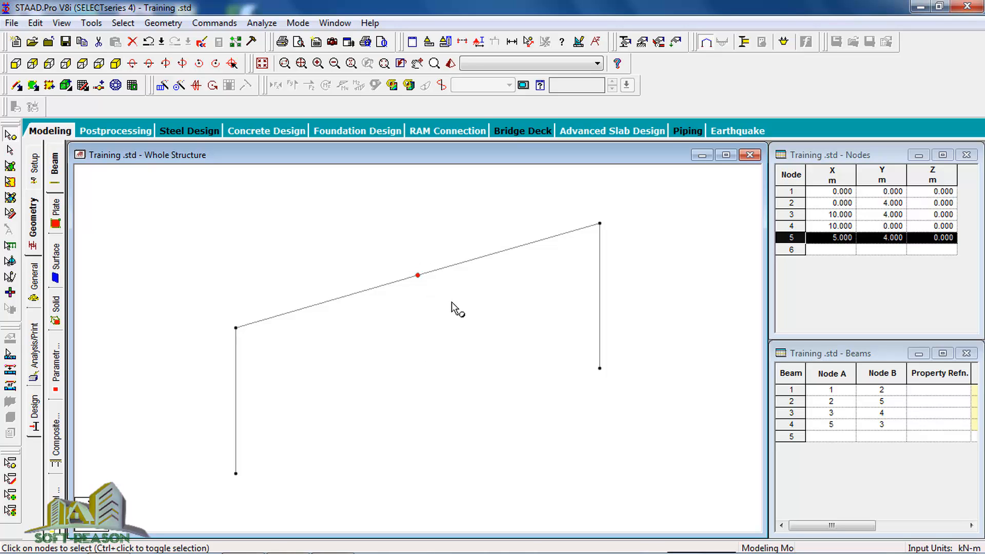
scroll(429, 282, up, 1)
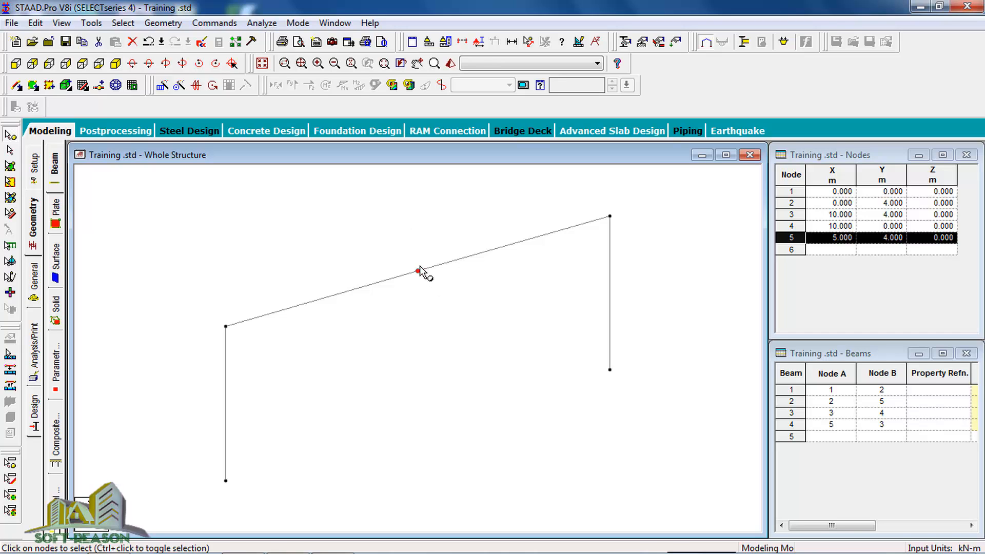
right_click(413, 237)
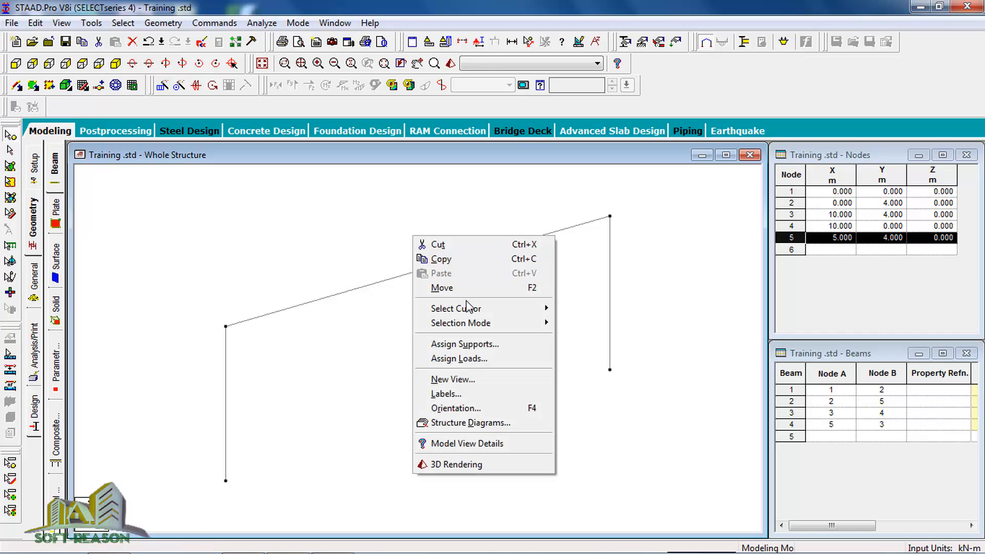
click(446, 291)
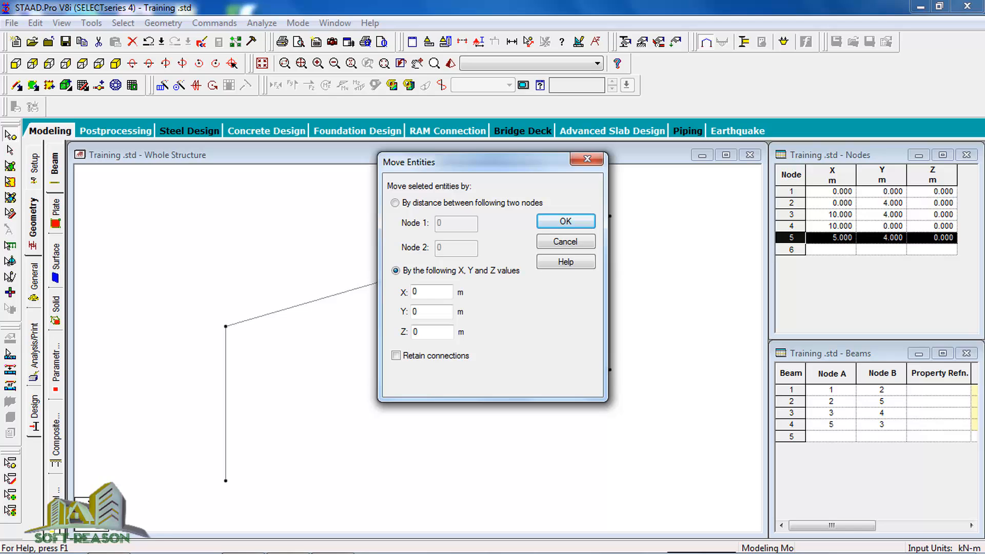
drag(435, 312, 397, 317)
click(570, 221)
click(536, 322)
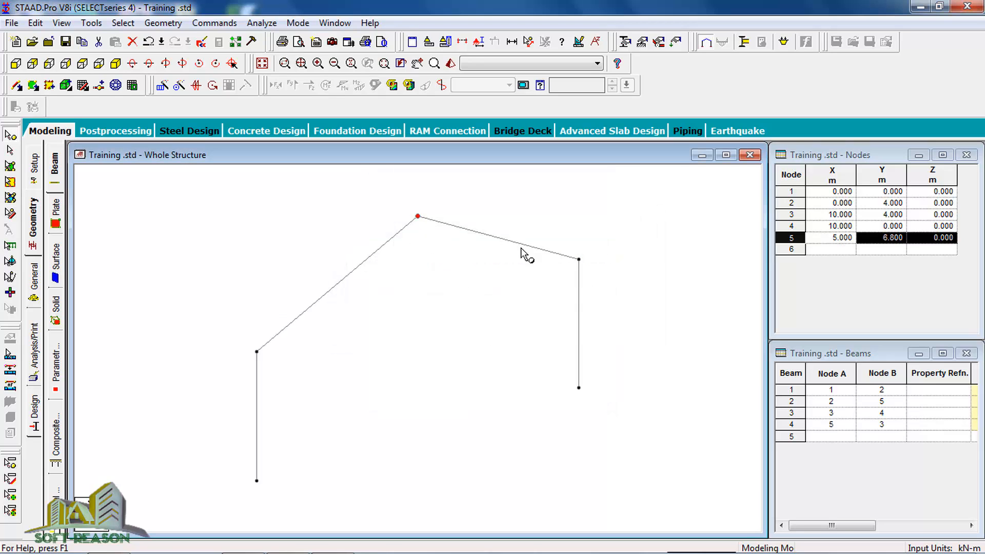
click(468, 331)
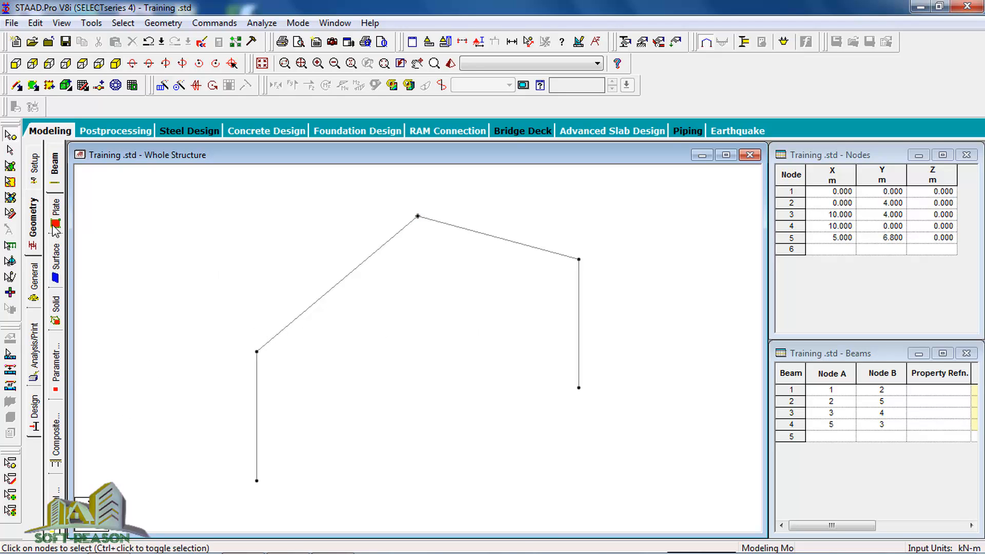
Step: Add the British UB Shape section UB178X102X19 in STEEL to the model's section properties
click(35, 285)
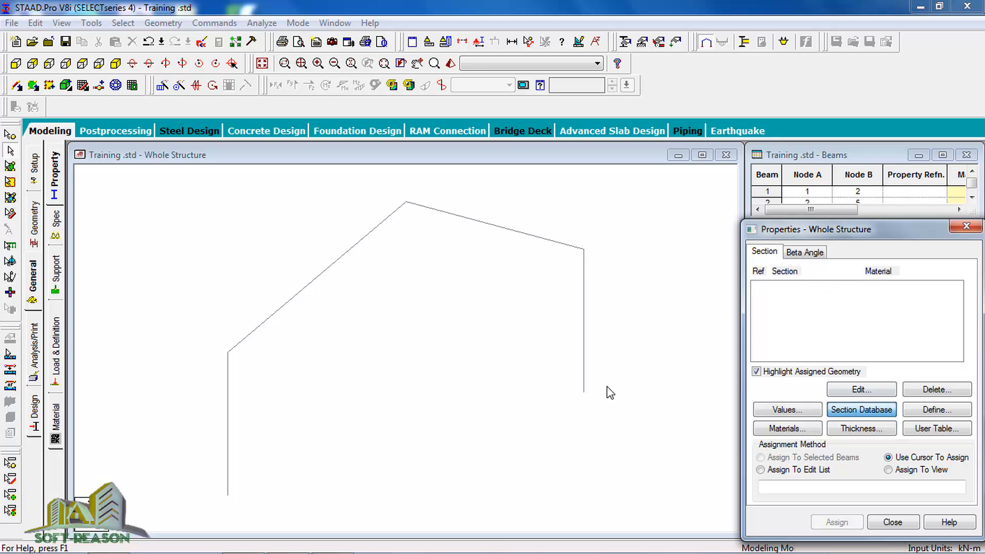
click(862, 415)
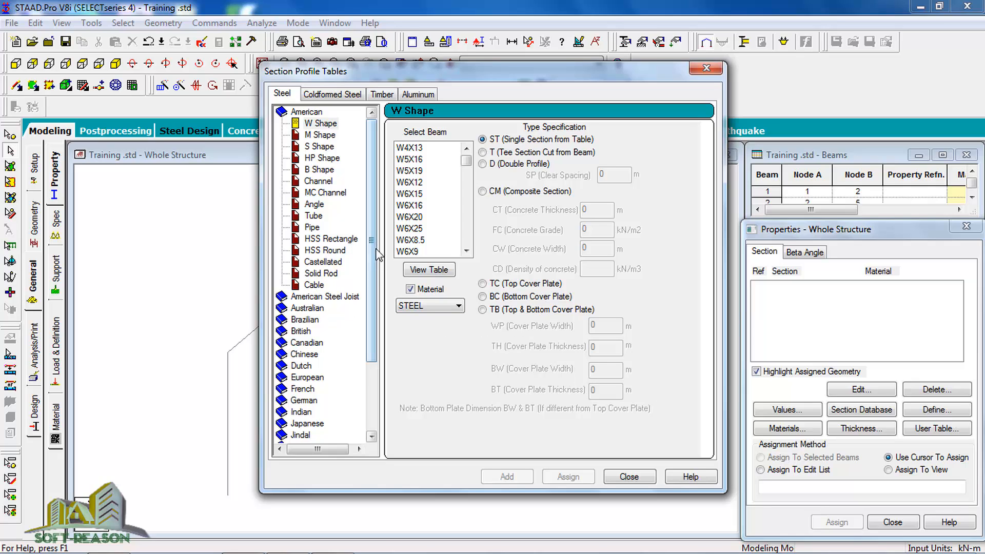
click(301, 332)
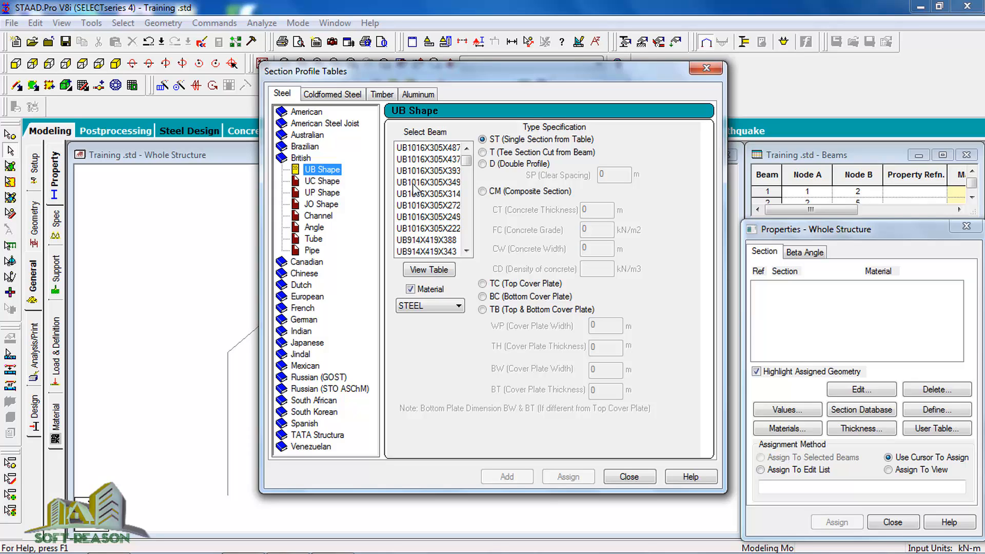
scroll(414, 190, down, 15)
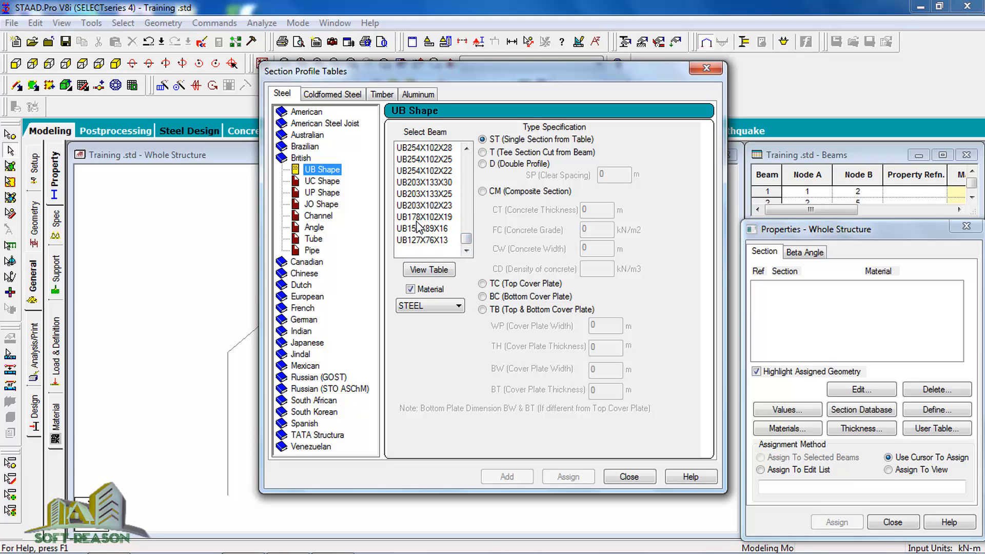
click(426, 217)
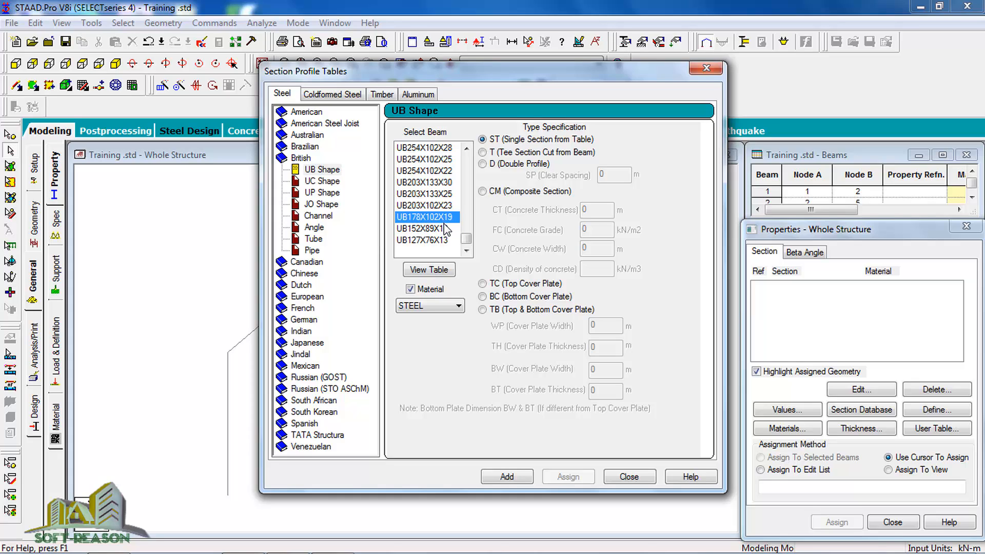
click(515, 478)
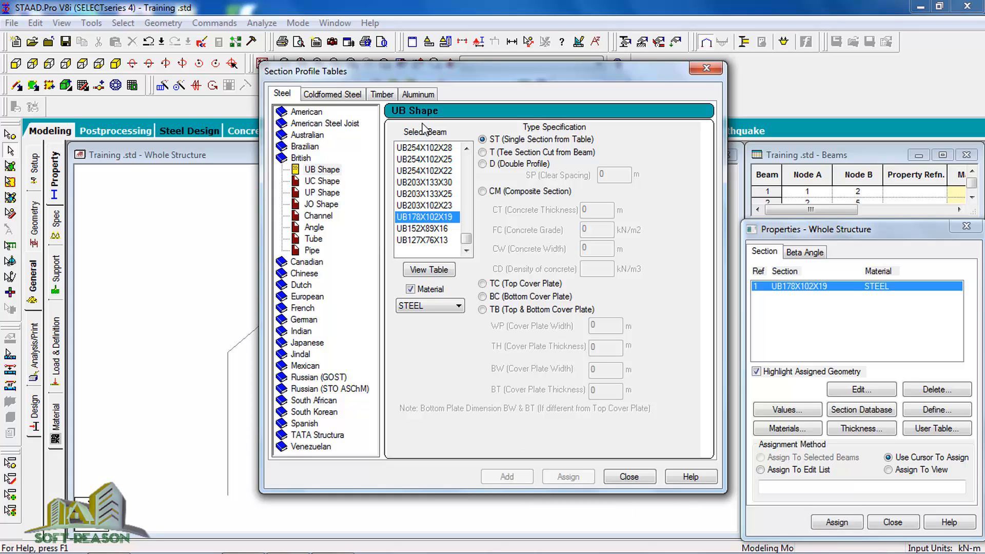
click(627, 475)
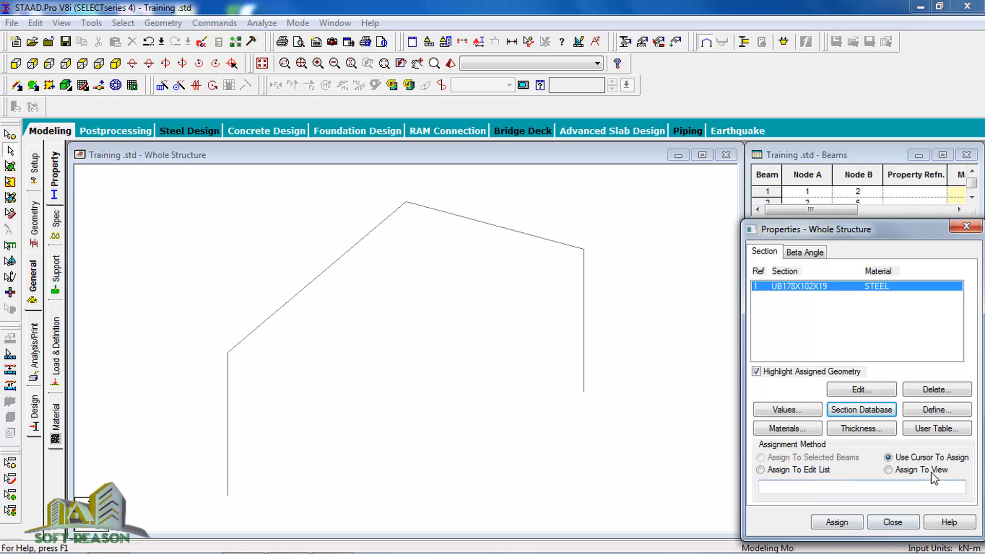
Step: Assign the UB178X102X19 section to all members in the view
click(902, 471)
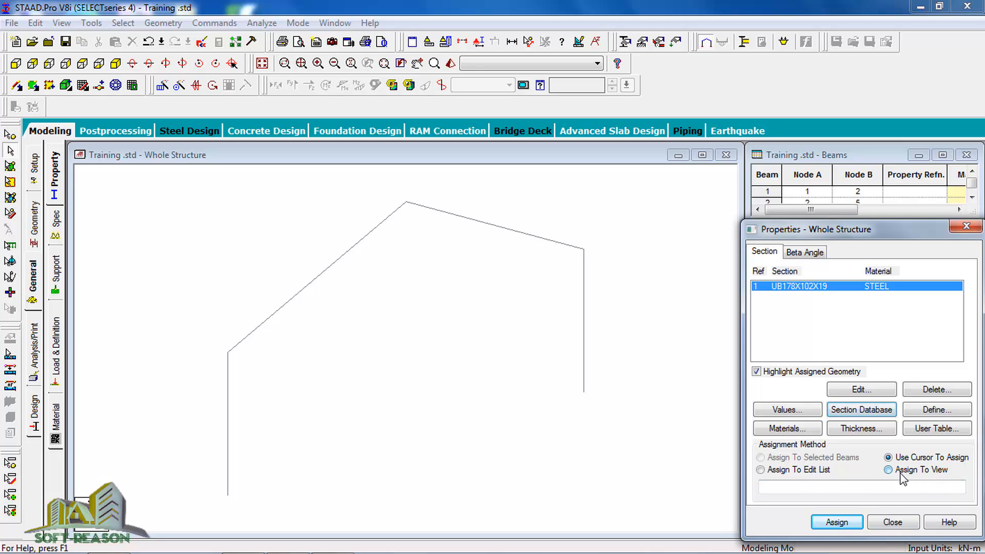
click(856, 522)
click(867, 418)
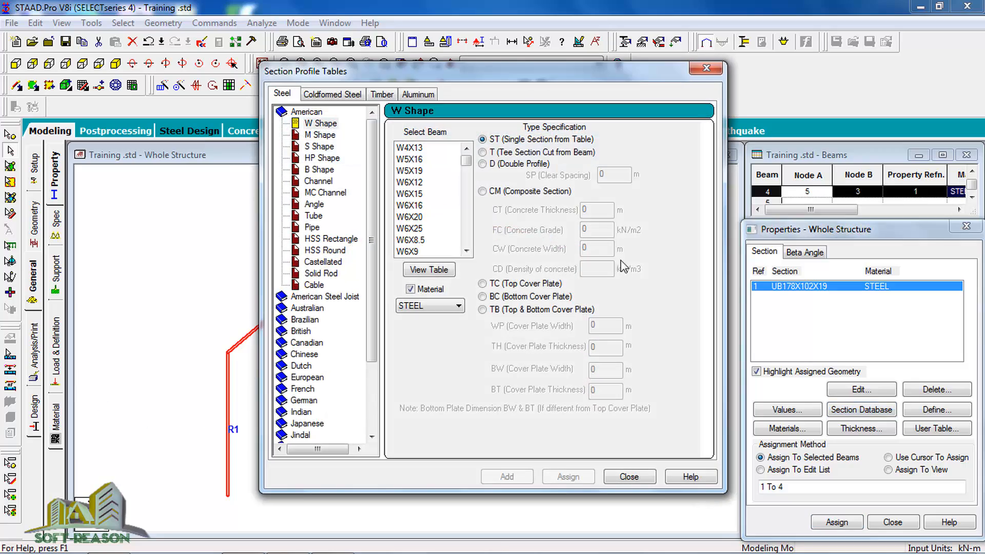
click(707, 68)
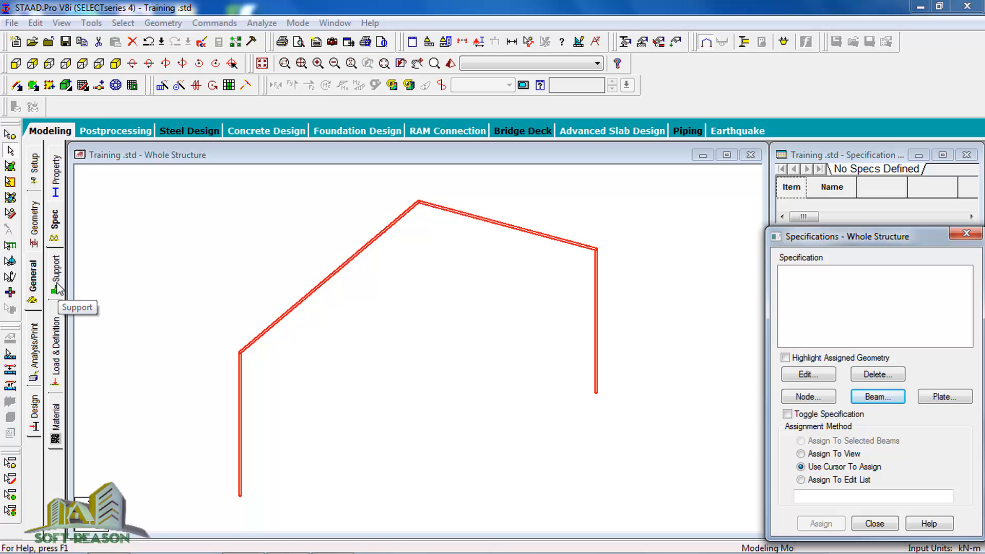
Step: Create a fixed support definition
click(58, 287)
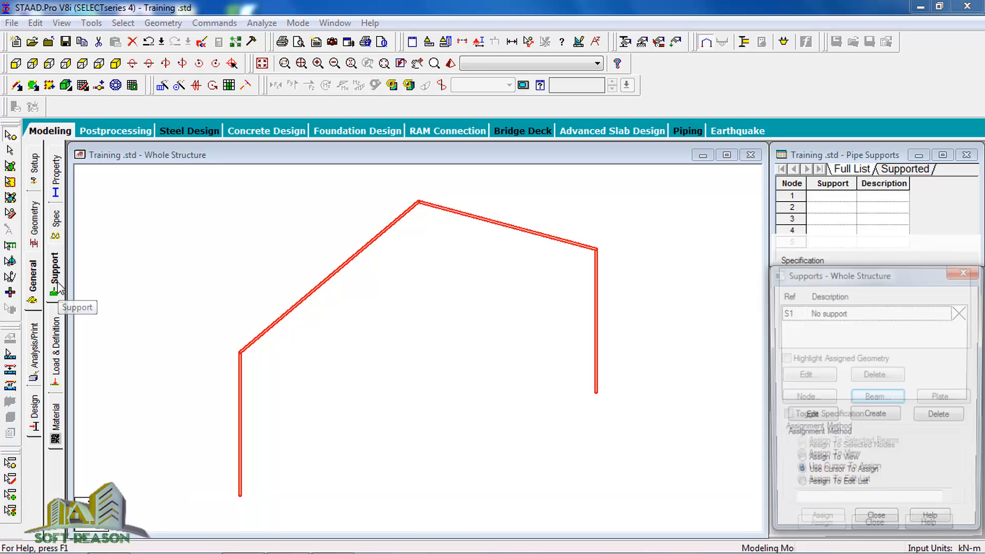
click(878, 415)
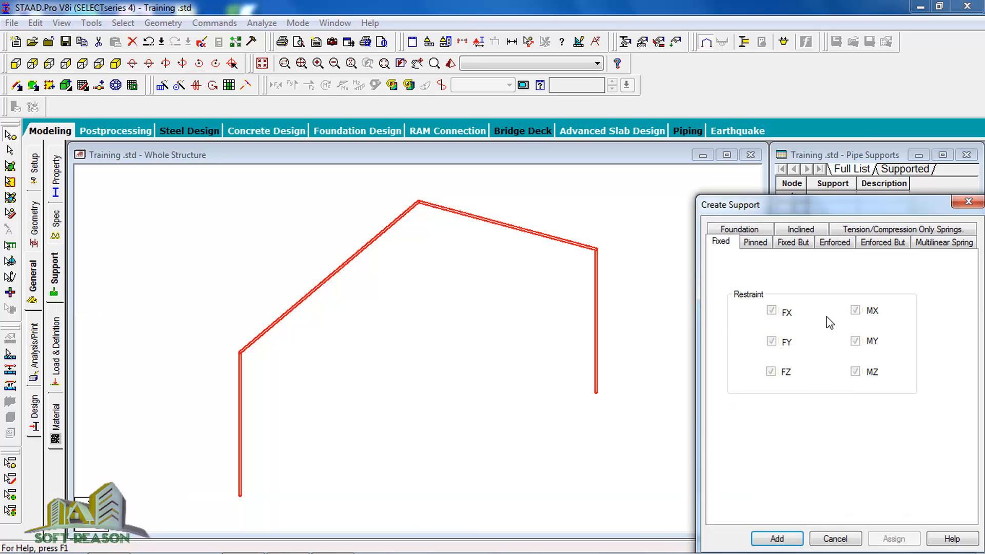
click(778, 534)
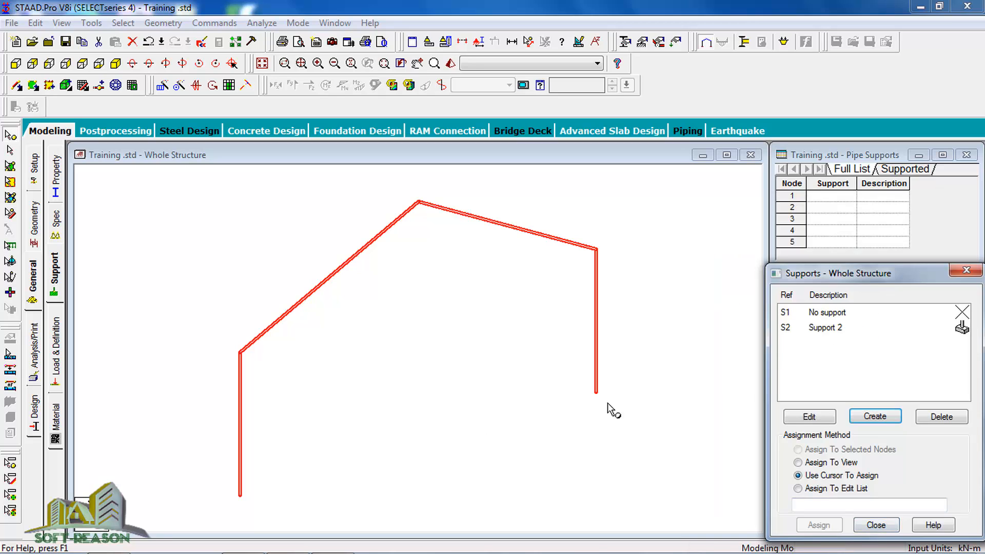
Step: Assign the fixed support (S2) to the base nodes of both columns, with the frame seen from the front
click(596, 392)
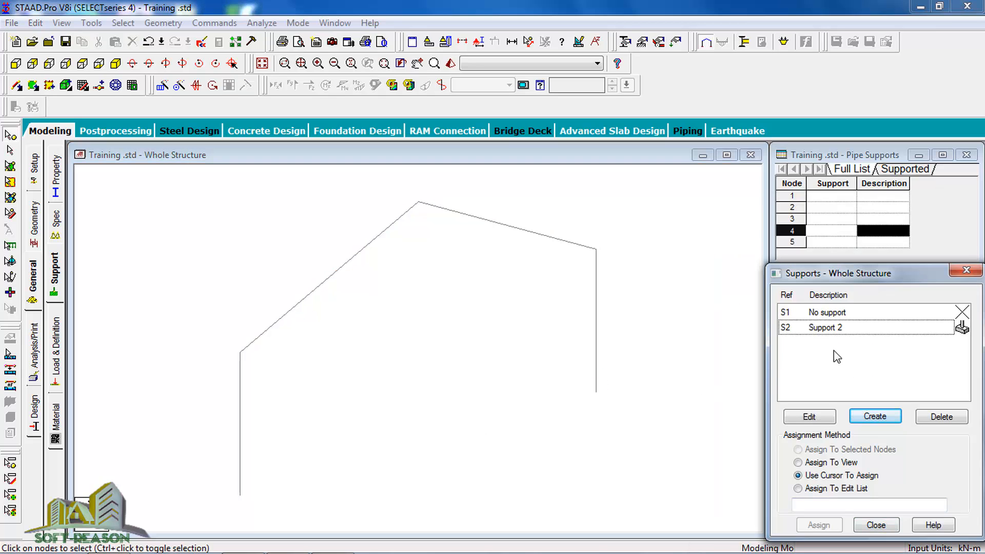
click(828, 328)
drag(608, 373, 594, 403)
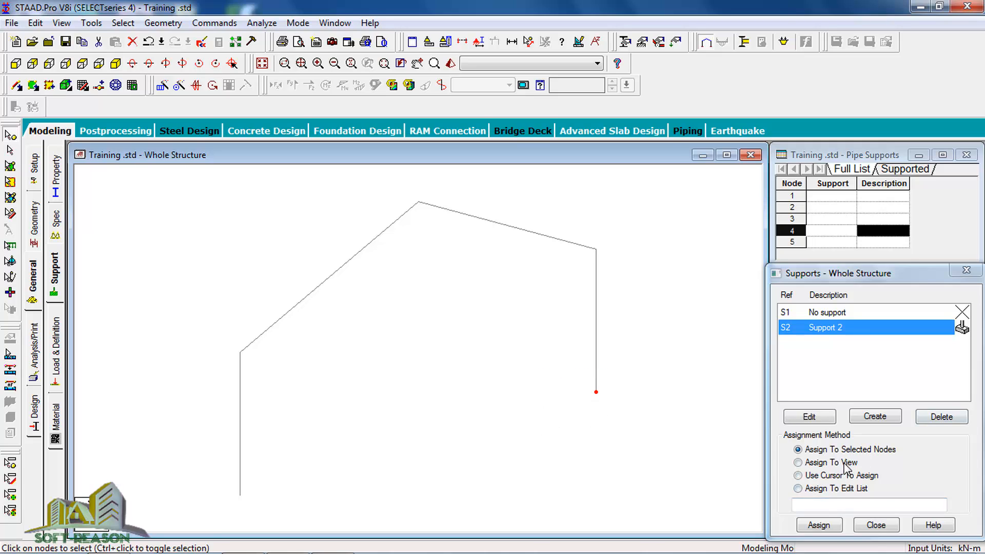
click(123, 370)
click(16, 63)
scroll(582, 295, down, 3)
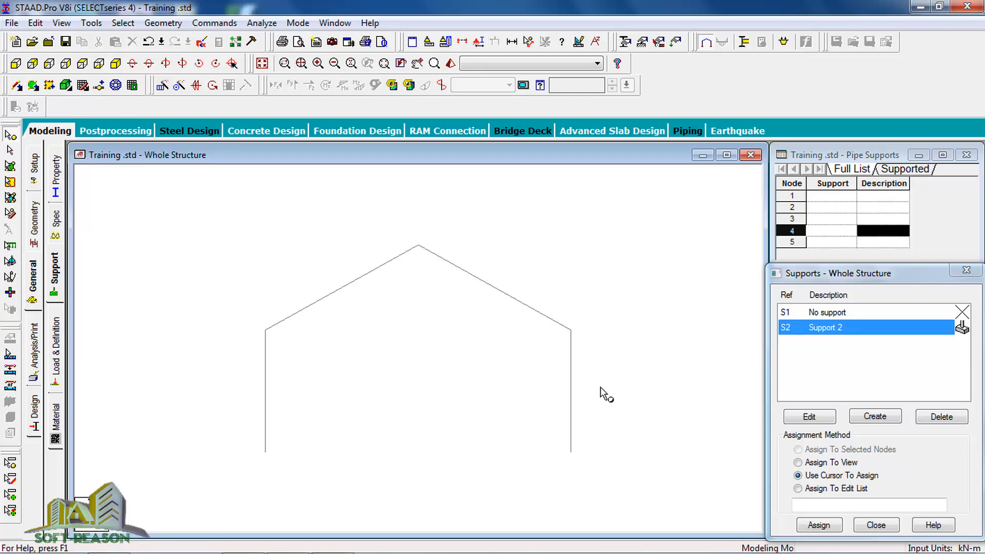
drag(603, 424, 202, 500)
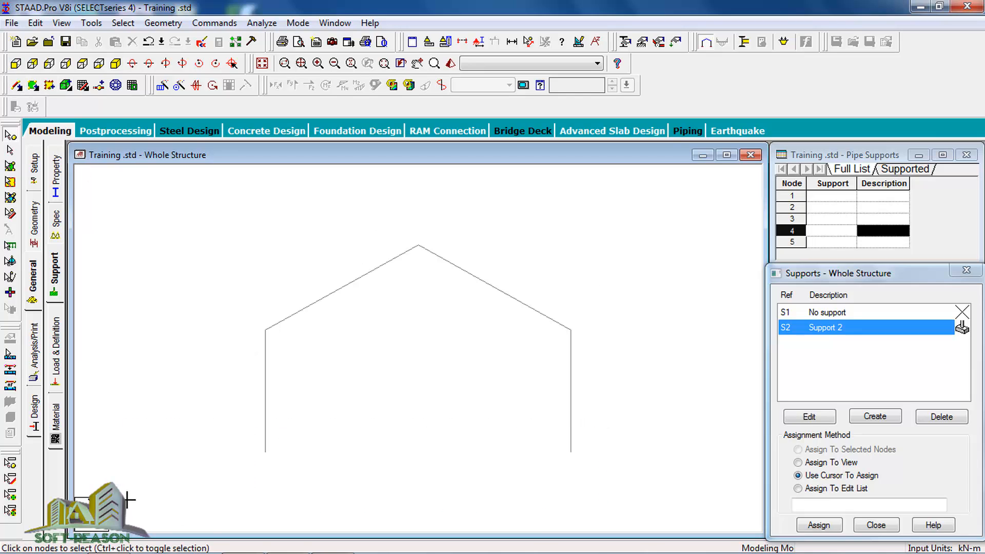
drag(127, 499, 141, 487)
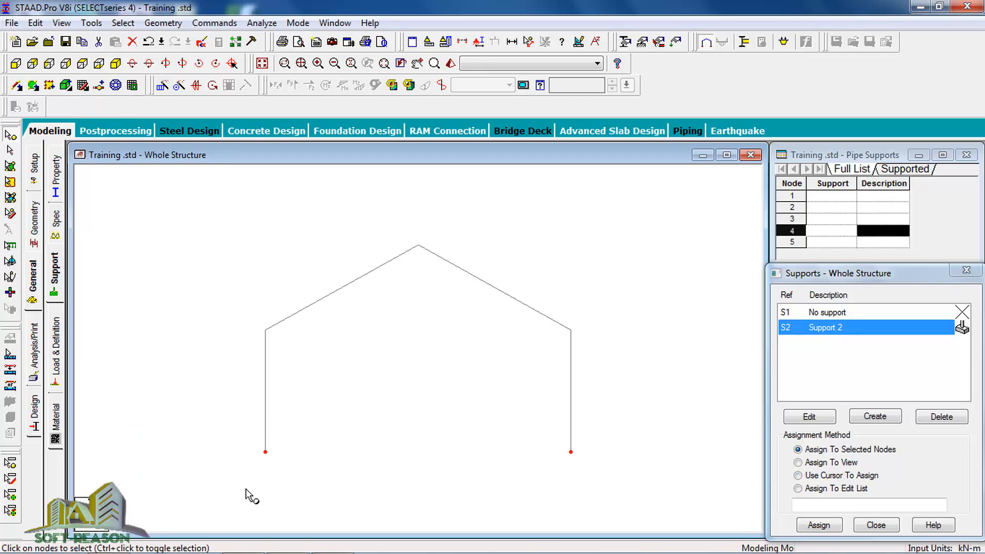
click(831, 529)
click(876, 444)
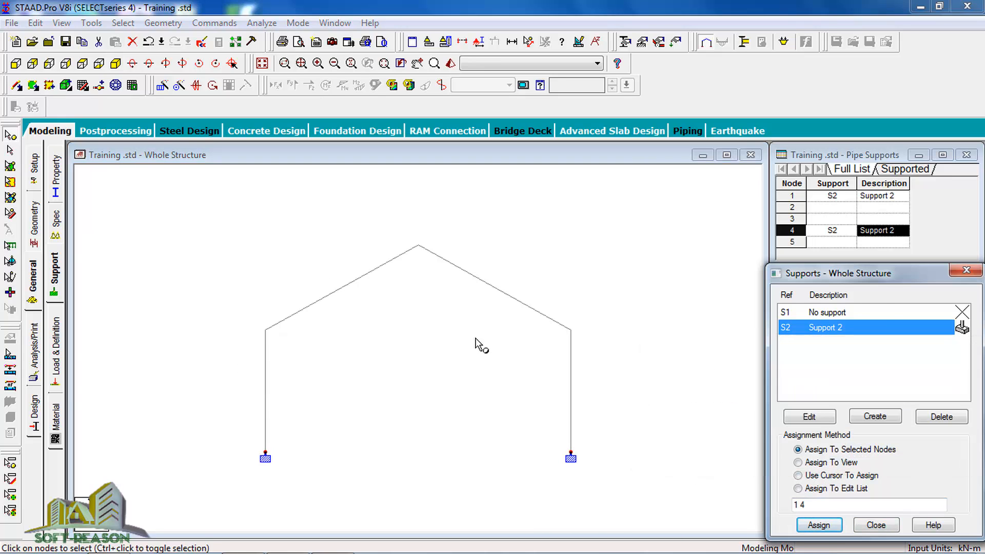
Step: Add primary load case 1 with loading type Dead and title DL, accepting the auto save of the modified structure
click(54, 354)
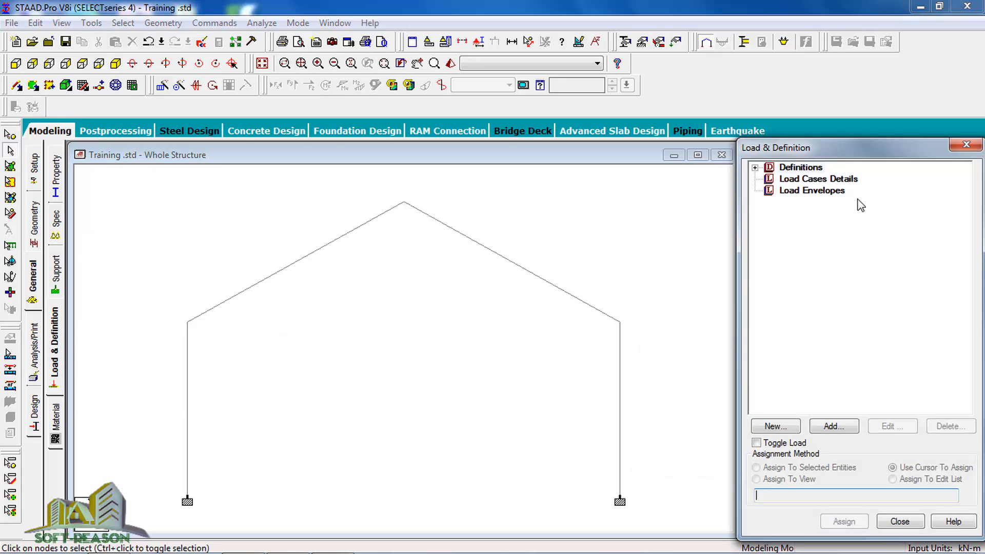
click(798, 179)
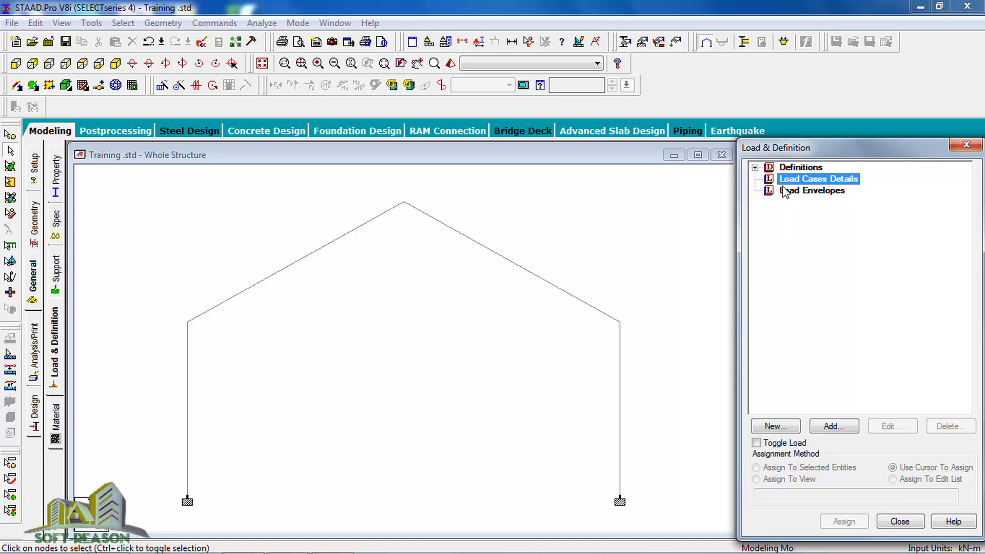
click(840, 426)
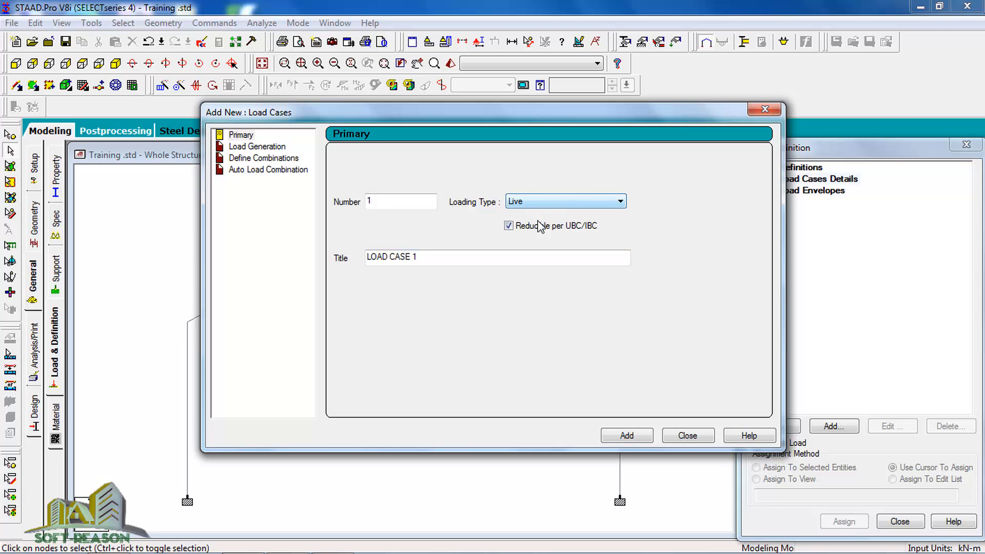
click(533, 202)
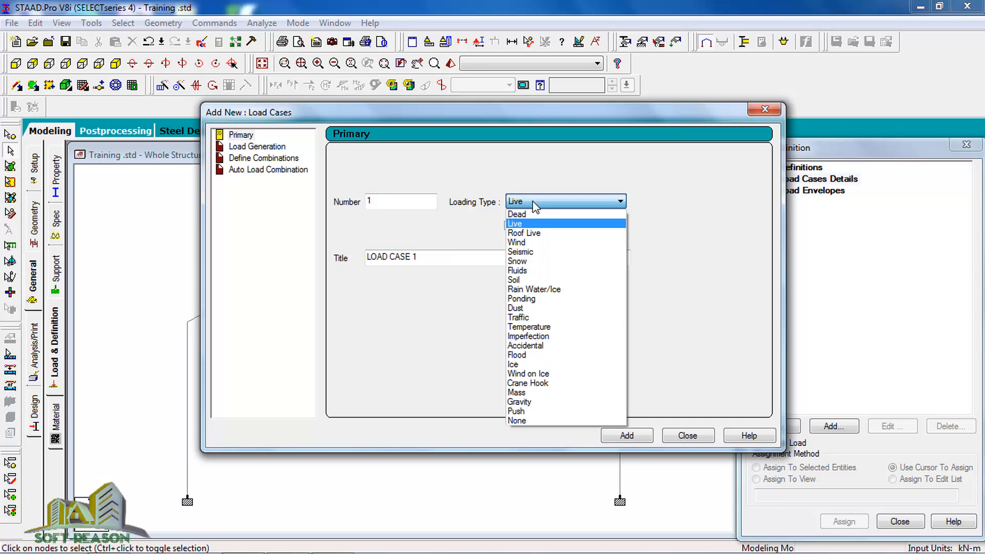
click(528, 214)
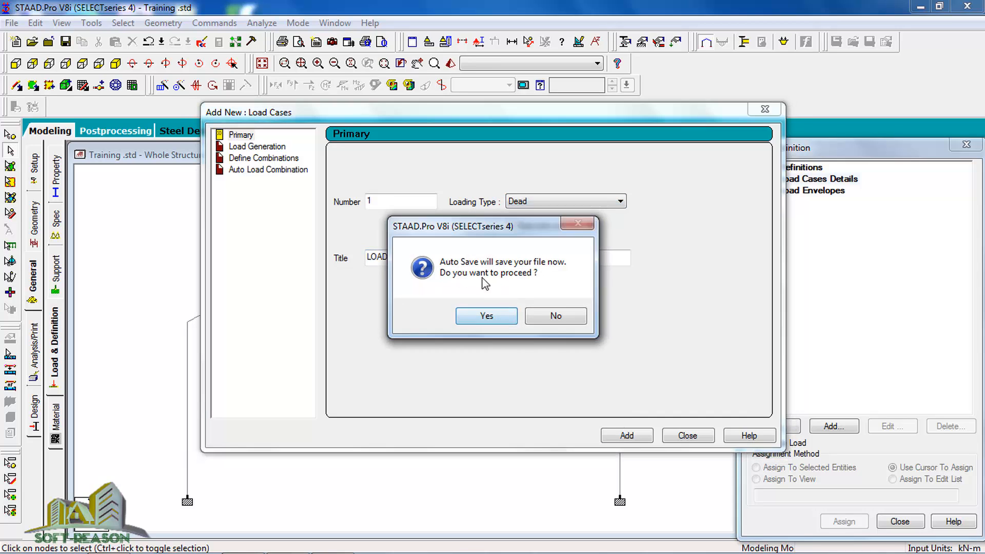
click(472, 315)
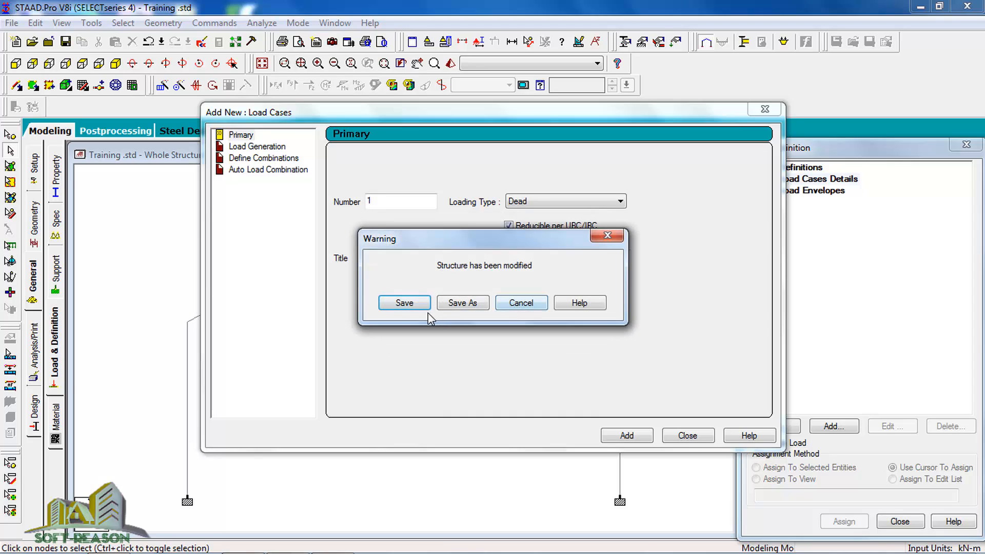
click(426, 308)
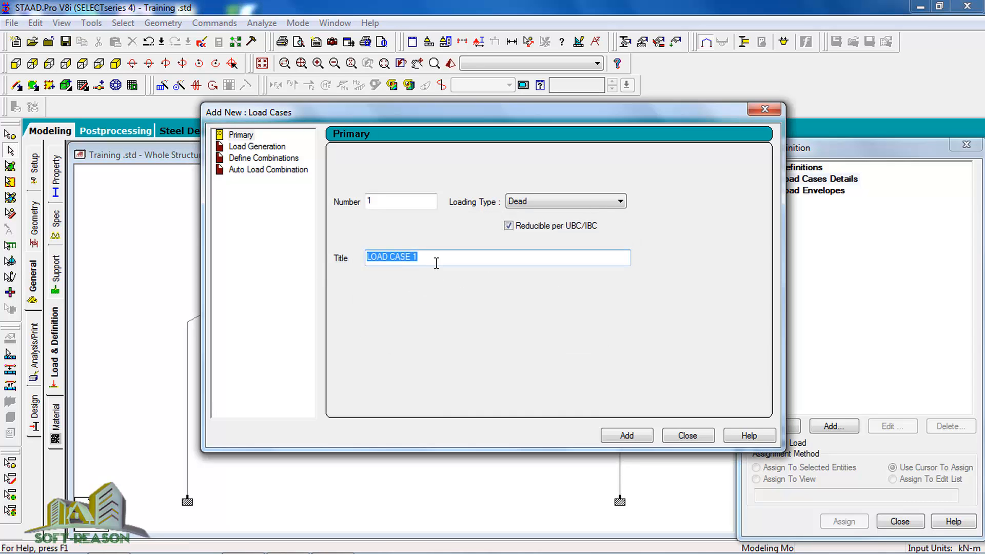
text(DL)
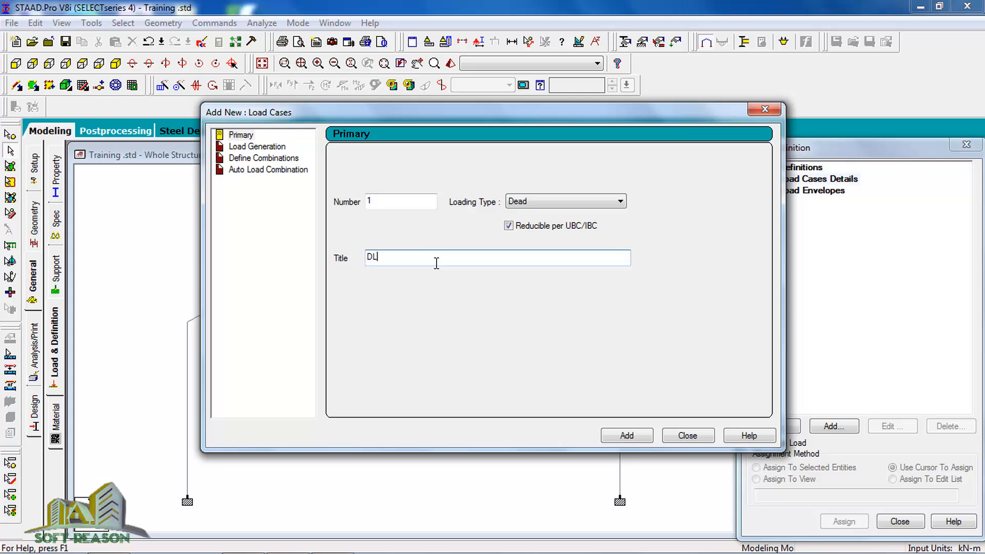
click(630, 435)
Step: Add primary load case 2 with loading type Live and title LL, and finish adding load cases
click(583, 201)
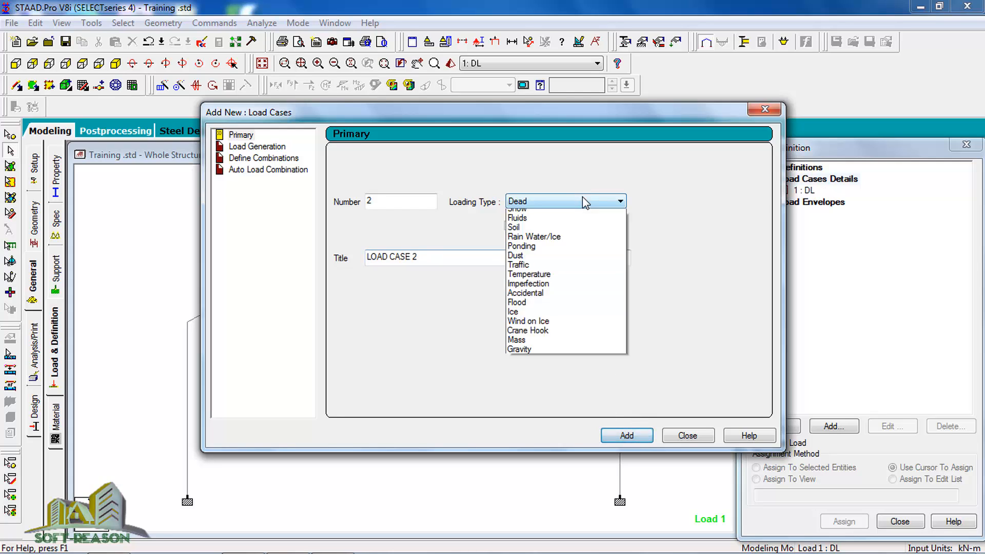
click(543, 226)
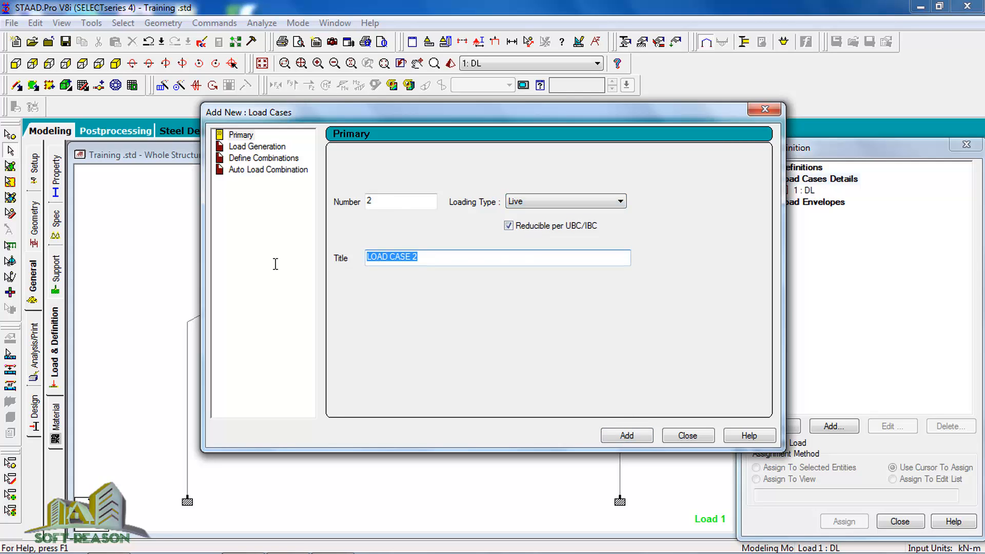
text(LL)
click(627, 436)
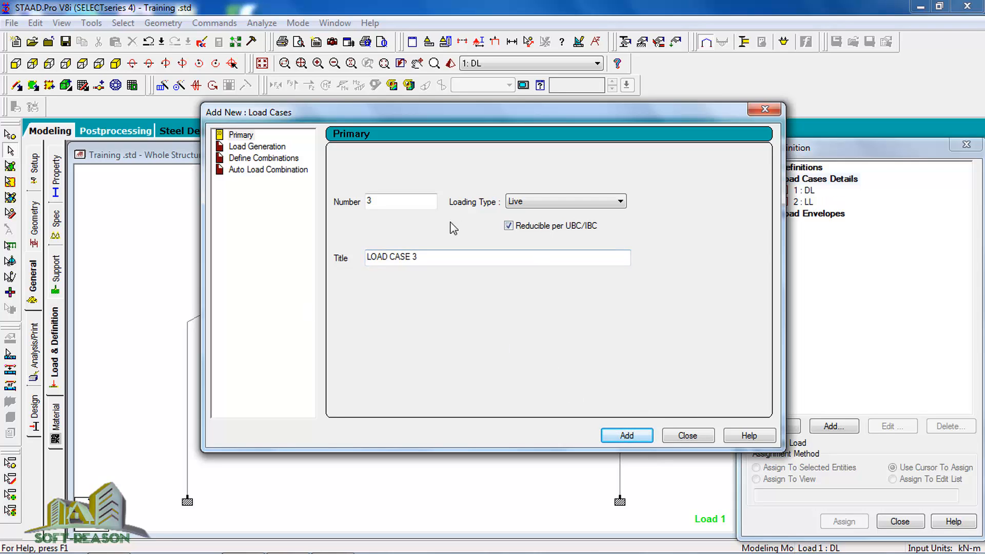
click(687, 434)
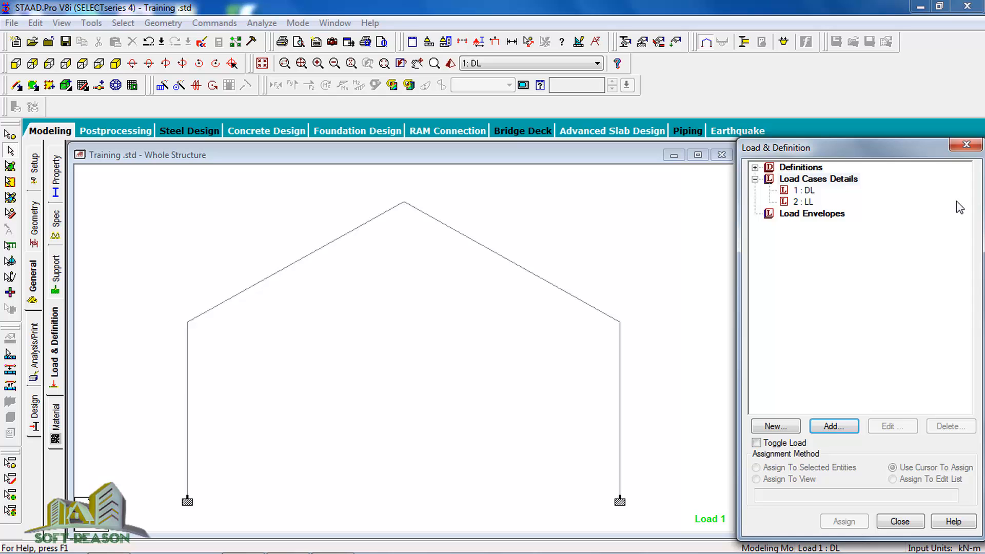
Step: Add a selfweight load in the Y direction with factor -1 to the DL load case
click(801, 191)
click(833, 427)
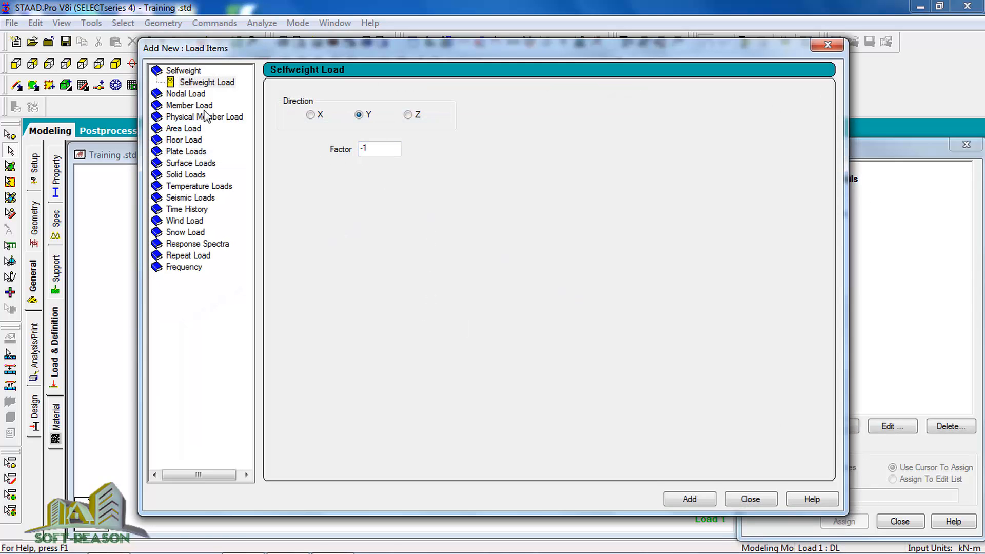
click(696, 500)
Step: Add a uniform member force of -1.8 kN/m in the GY direction to the DL load case
click(189, 106)
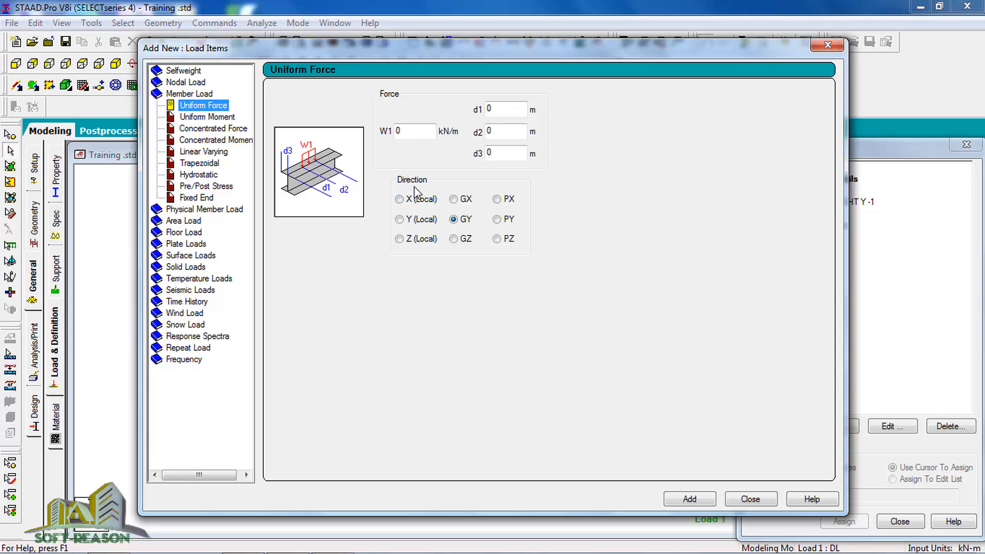
double_click(414, 134)
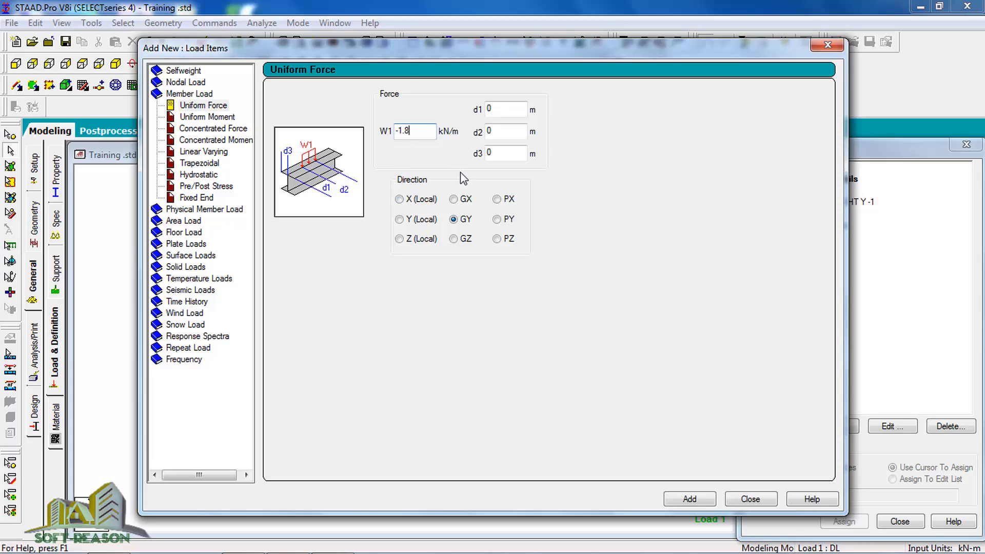
click(689, 499)
click(750, 499)
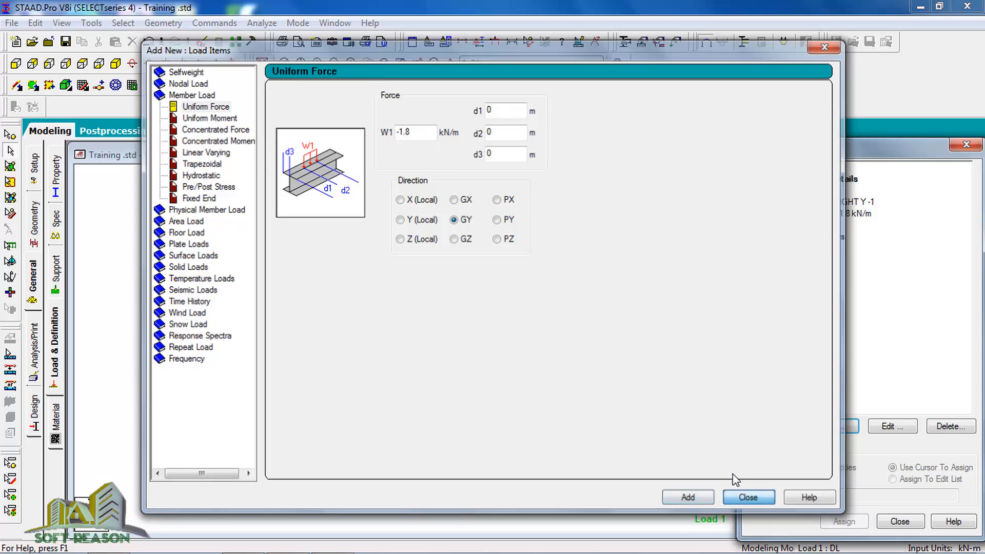
Step: Add a uniform member force of -1.5 kN/m in the GY direction to the LL load case
double_click(814, 226)
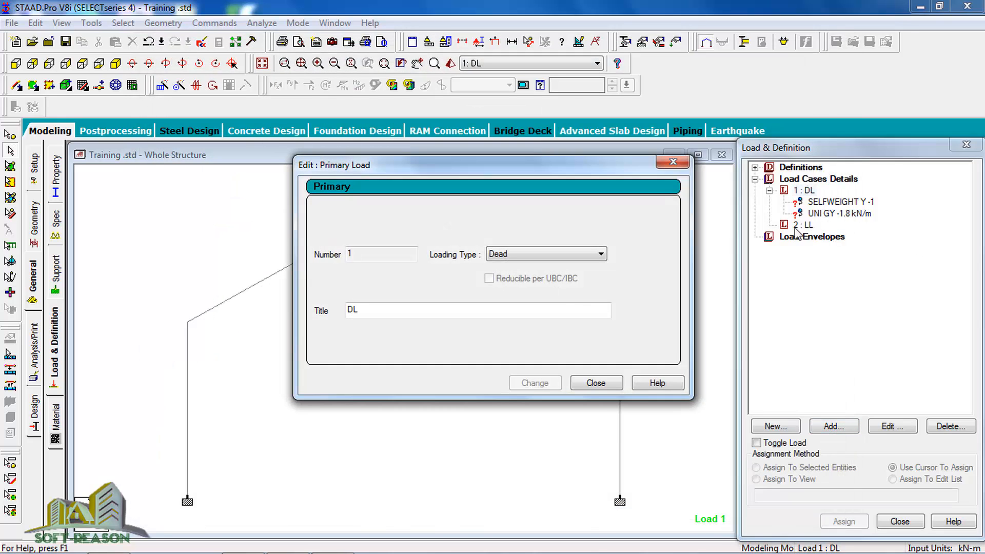
click(673, 162)
click(803, 225)
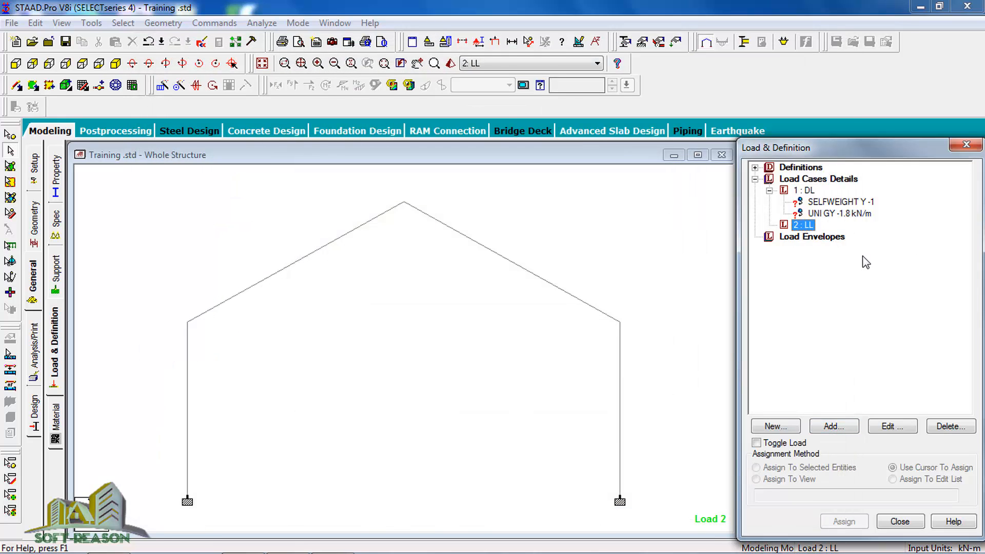
click(832, 427)
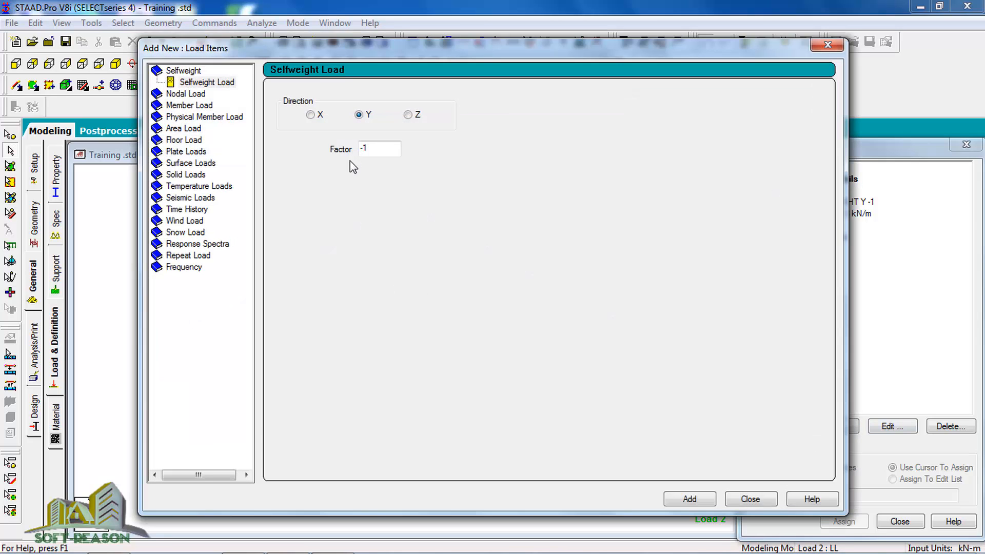
click(181, 106)
click(404, 133)
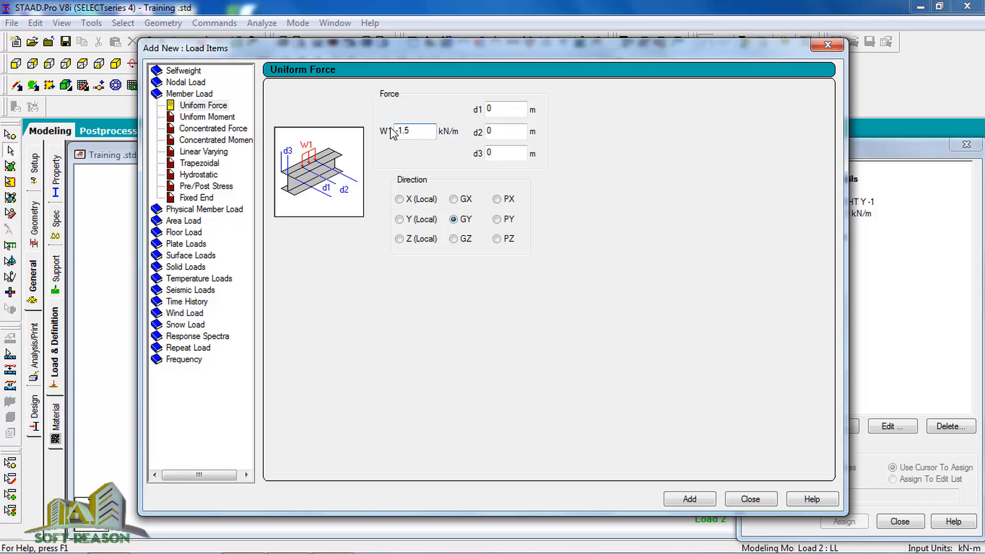
click(697, 500)
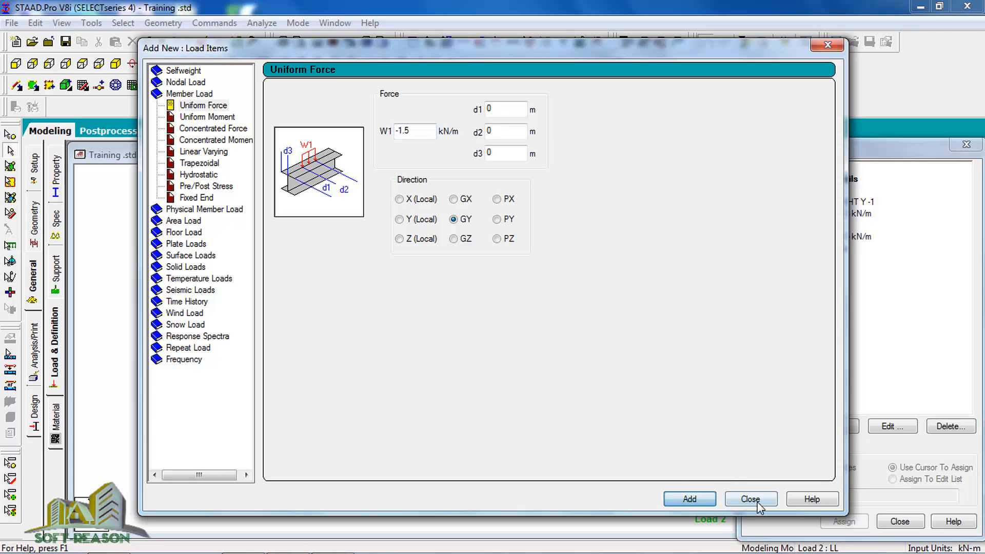
click(750, 499)
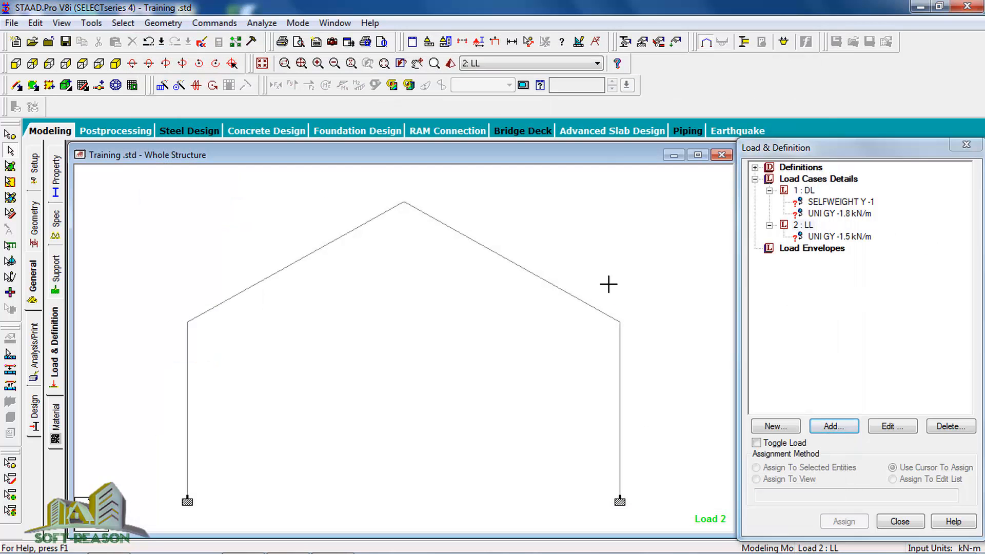
Step: Assign the DL selfweight load to all members in the view and confirm the assignment
click(823, 203)
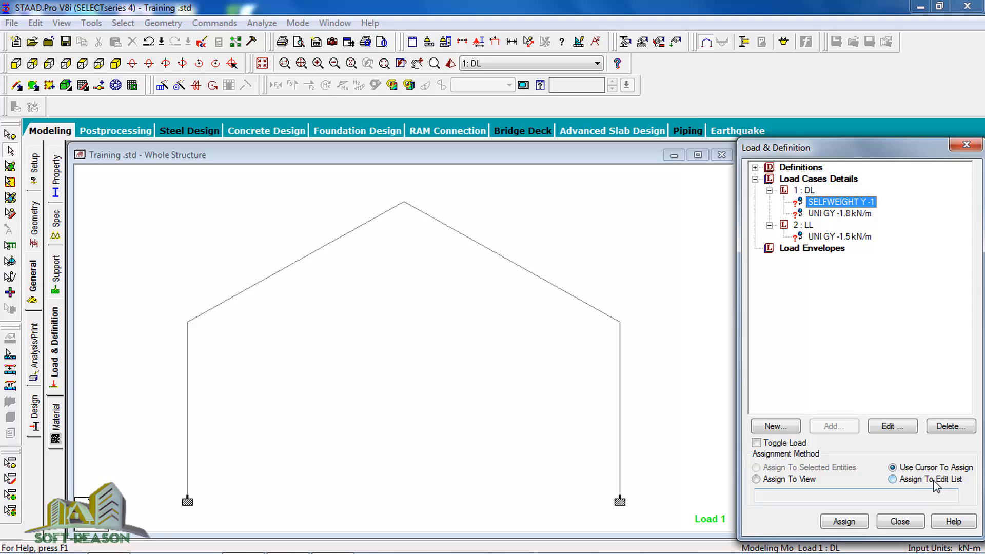
click(775, 480)
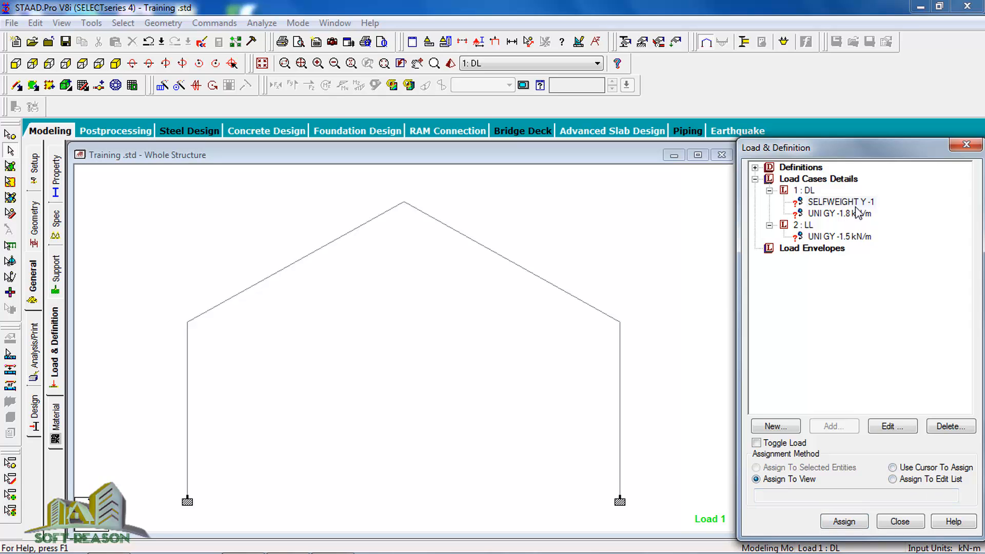
click(843, 521)
click(873, 375)
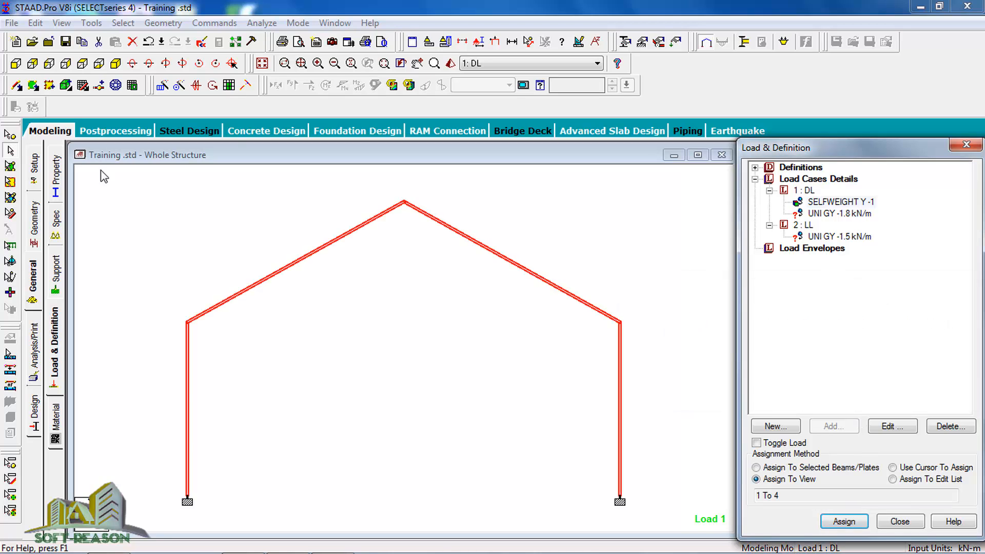
Step: Assign the -1.8 kN/m DL uniform load to both sloping rafters with the cursor in the isometric view
click(115, 63)
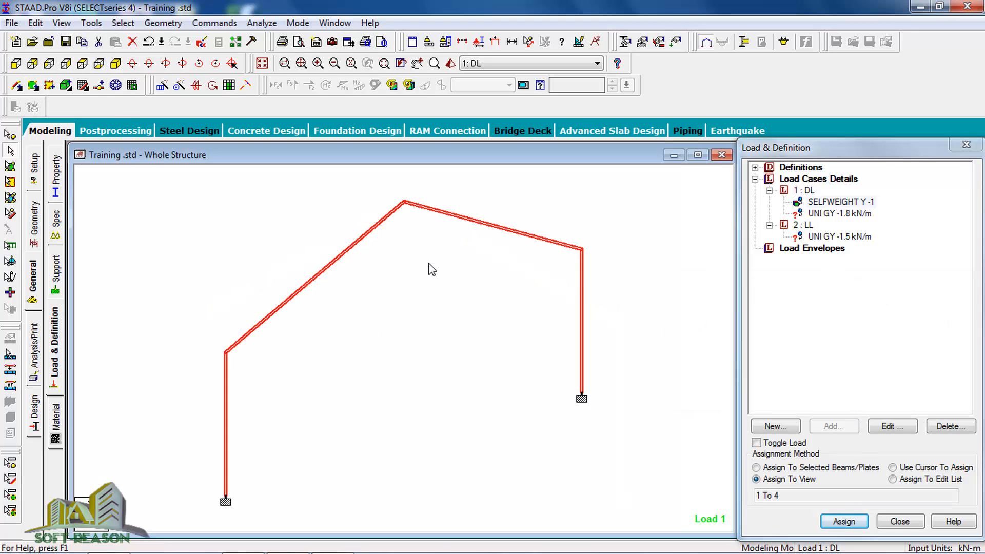
click(581, 286)
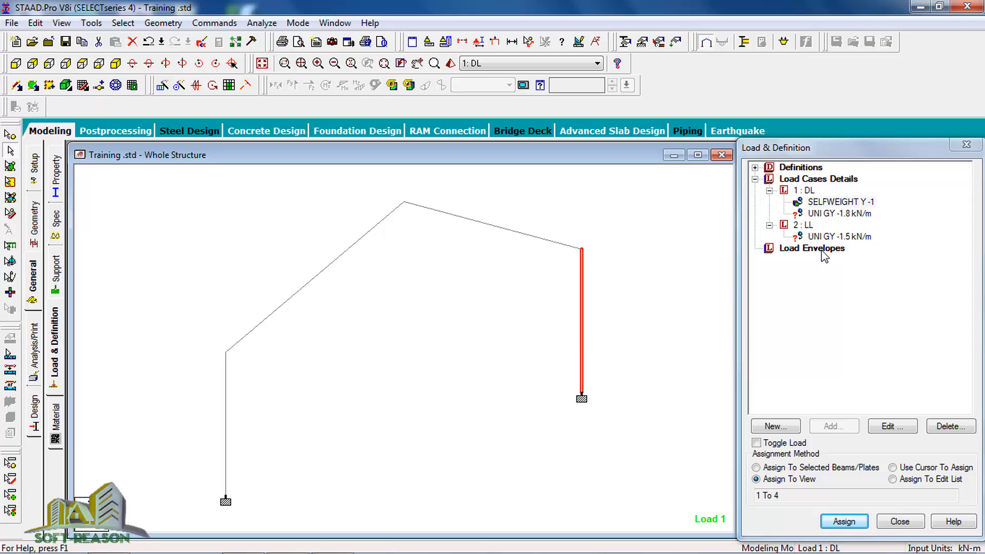
click(831, 213)
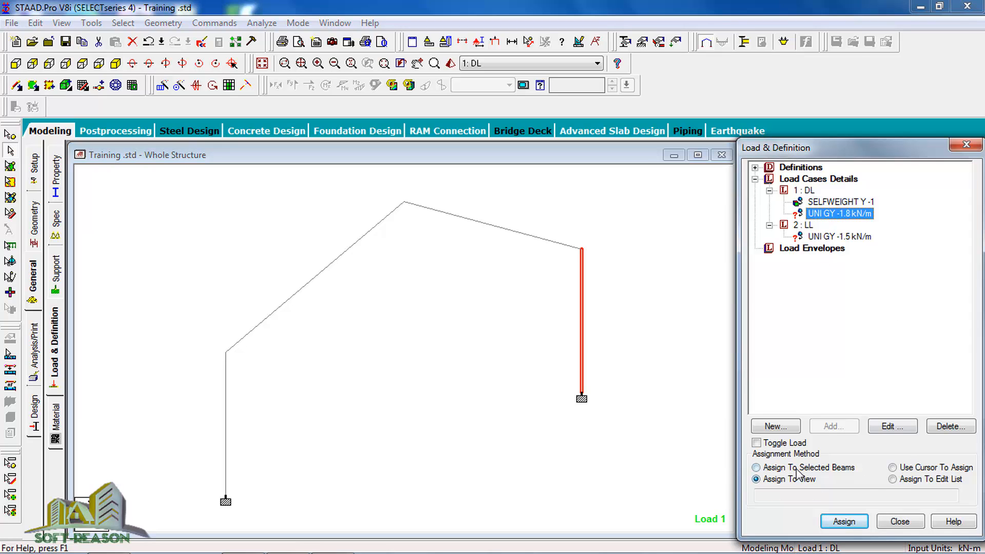
click(893, 469)
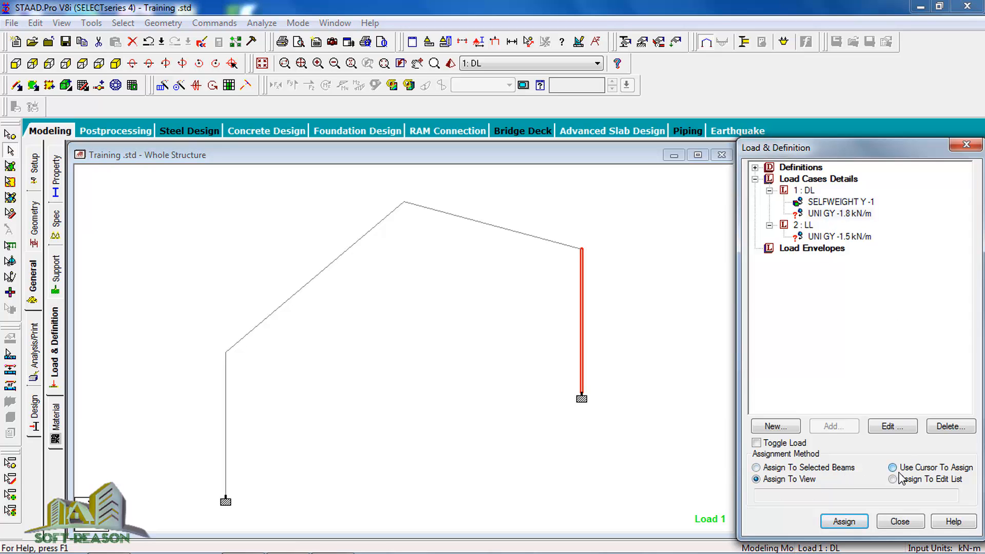
click(844, 522)
click(346, 247)
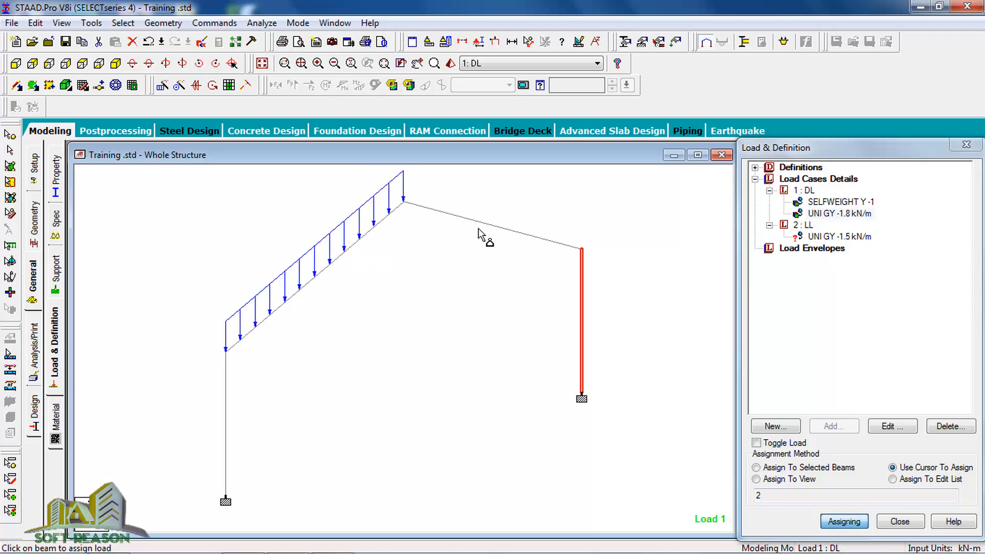
click(479, 236)
Step: Assign the -1.5 kN/m LL uniform load to both sloping rafters with the cursor and display the load values
click(827, 236)
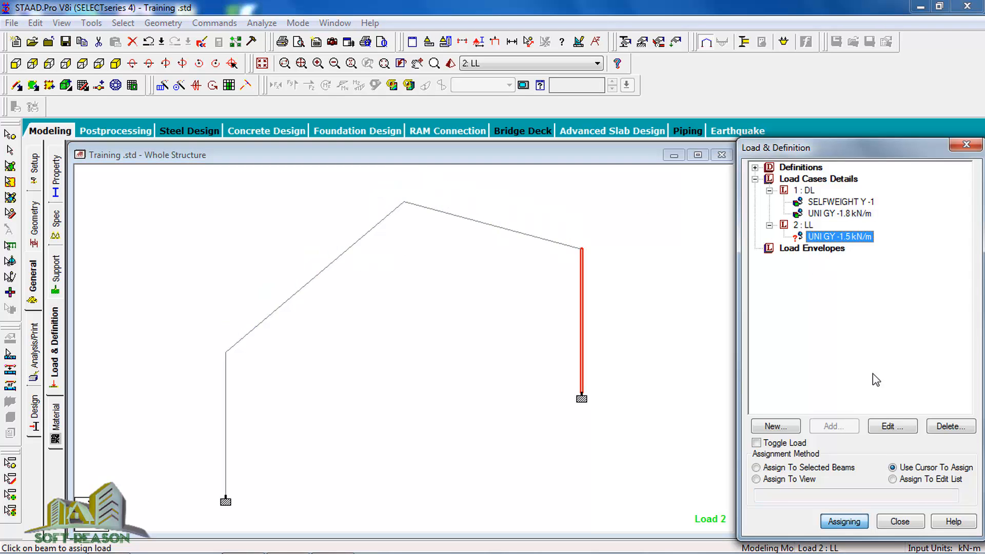
click(469, 221)
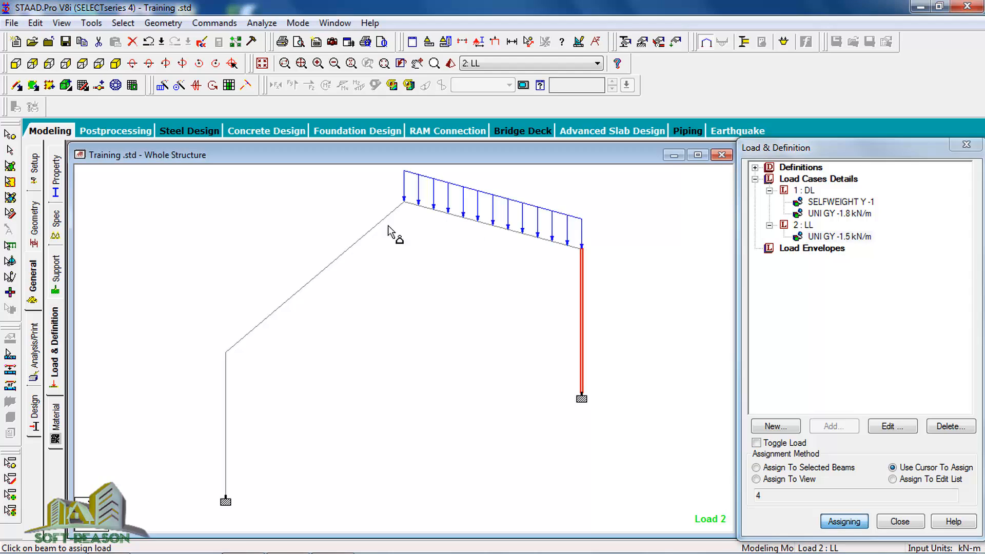
click(382, 220)
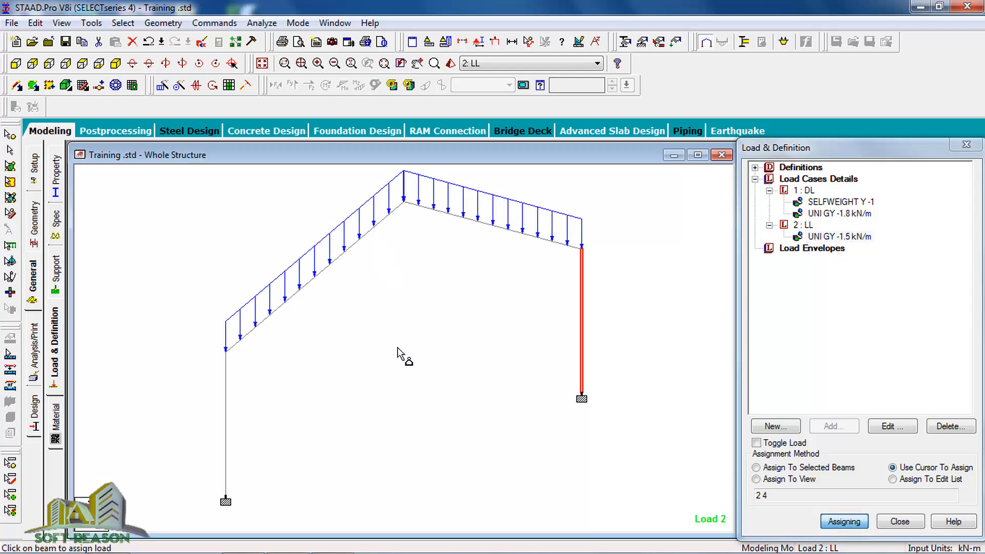
key(Escape)
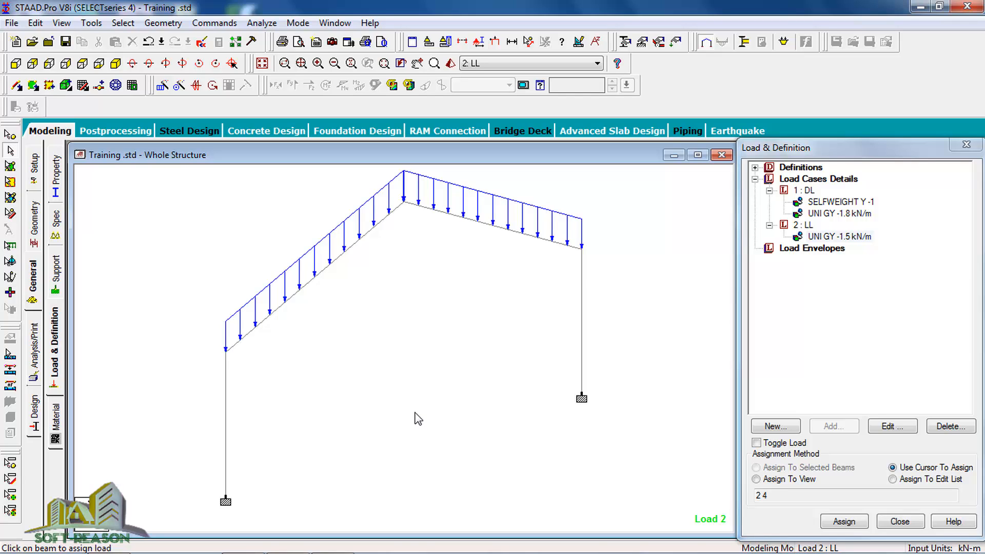
key(shift+v)
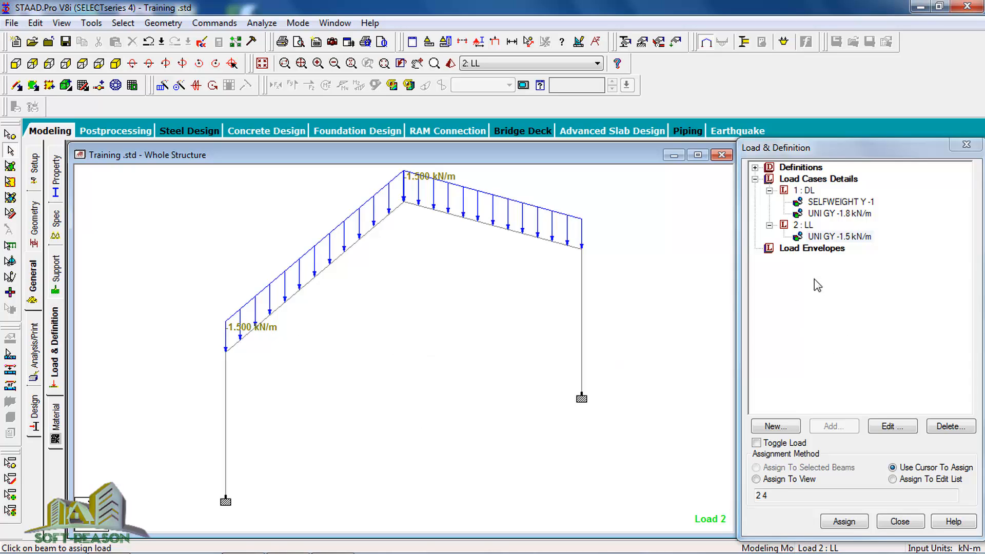
Step: Generate automatic load combinations using the British code and the BS 5950 category
click(810, 181)
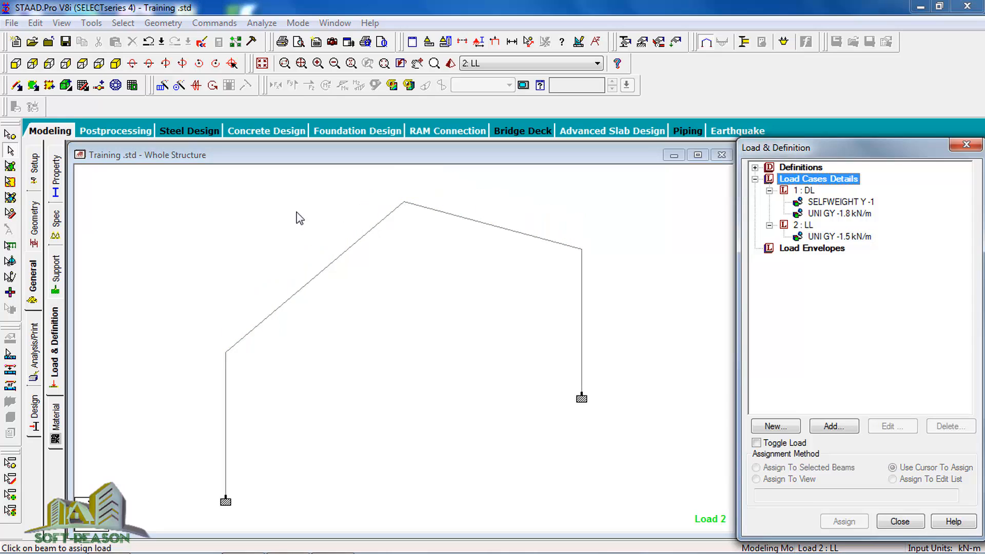
click(833, 427)
click(251, 170)
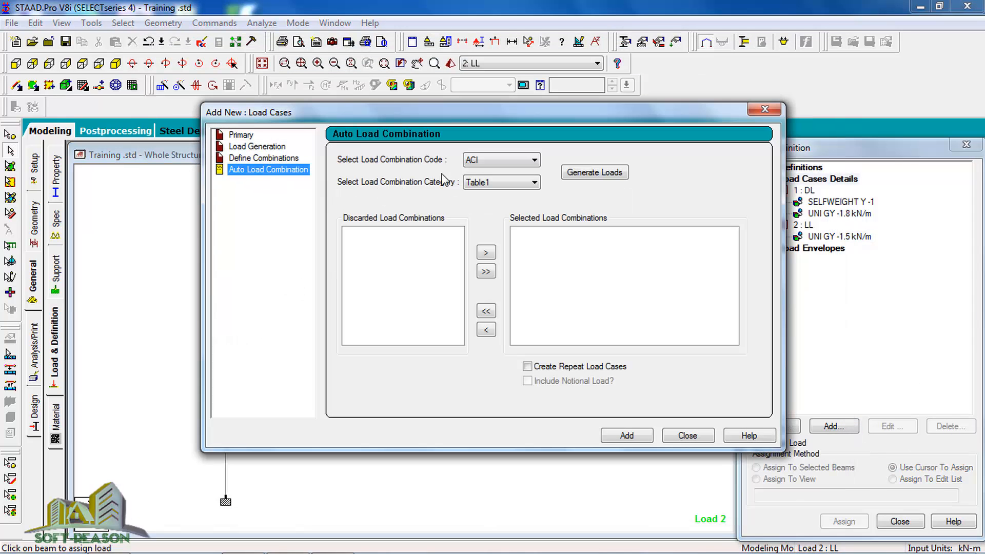
click(500, 159)
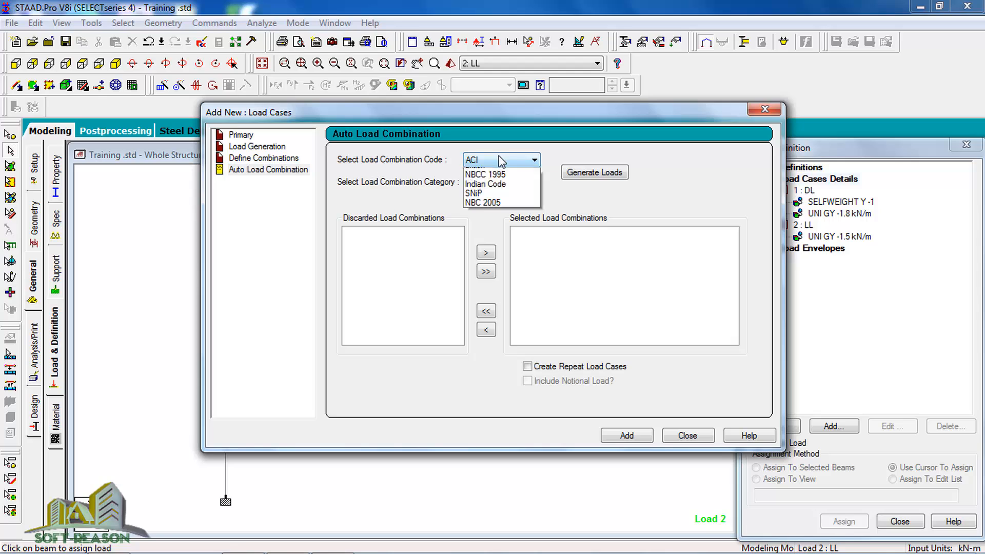
click(475, 211)
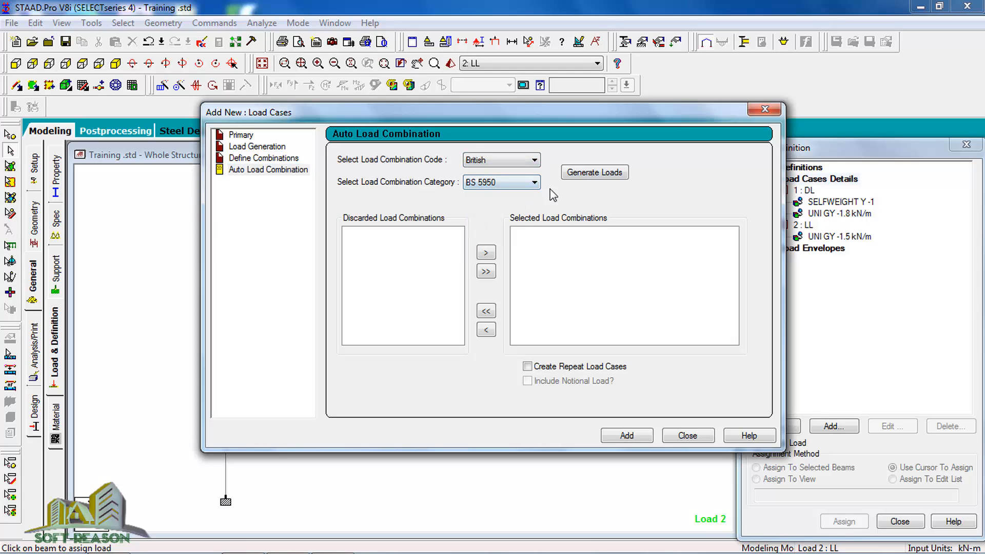
click(604, 173)
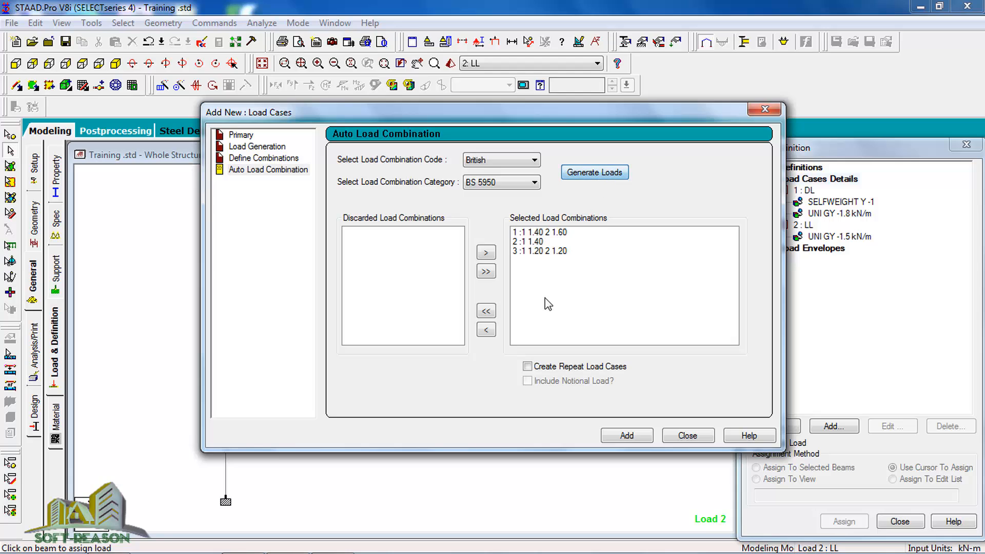
Step: Discard combinations 1 and 2, and add only combination 3 with factor 1.20 on load cases 1 and 2
click(534, 232)
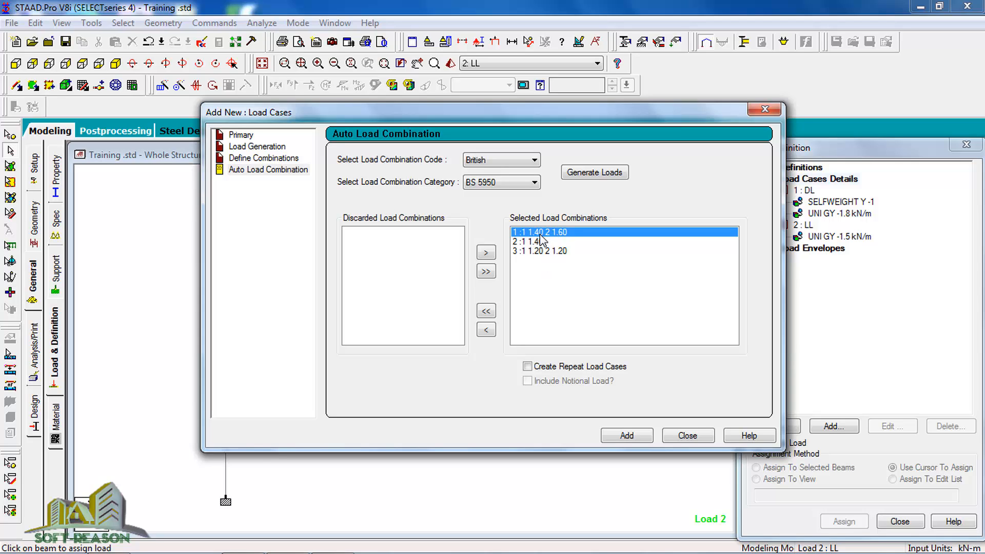
click(486, 329)
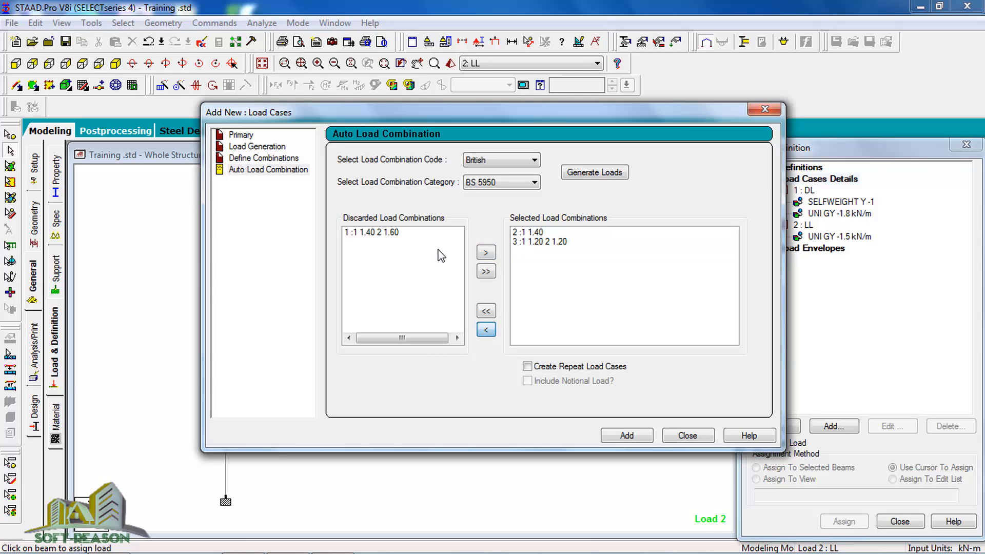
click(533, 234)
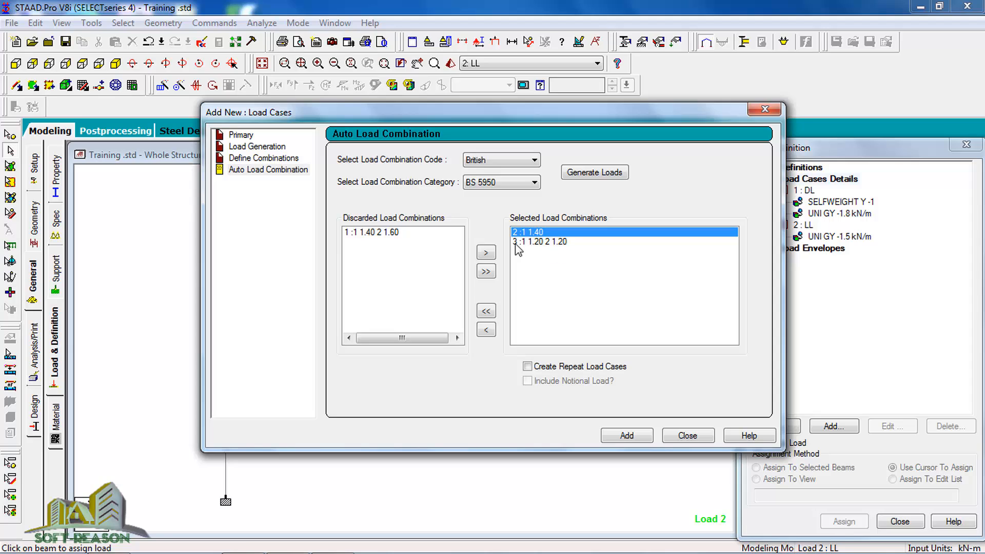
click(486, 330)
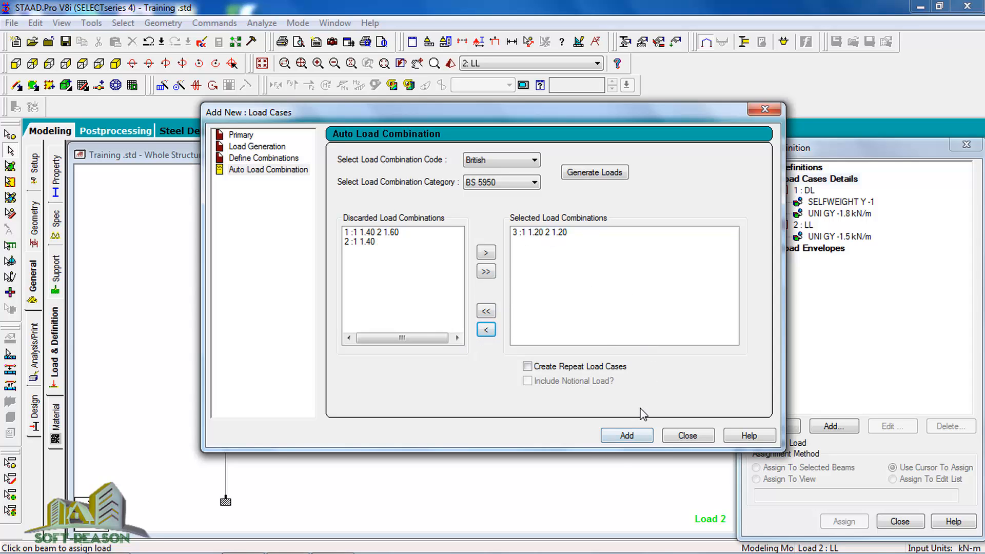
click(627, 436)
click(688, 436)
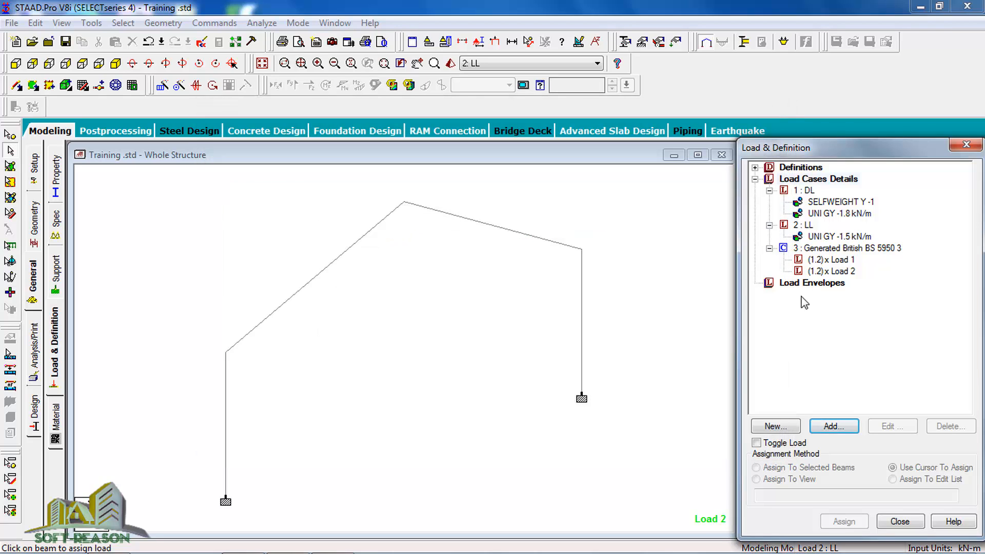
Step: Add a Perform Analysis command with the No Print option
click(394, 395)
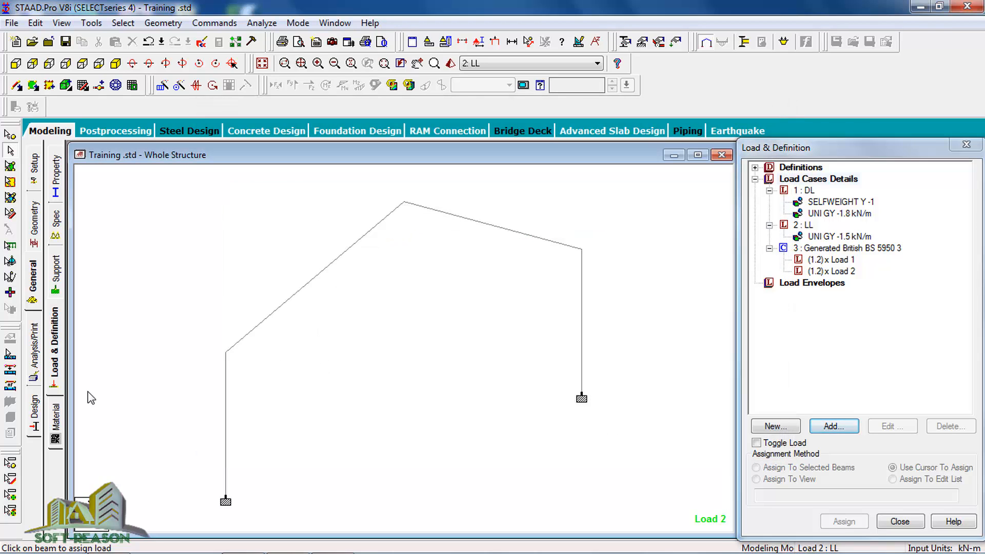
click(35, 354)
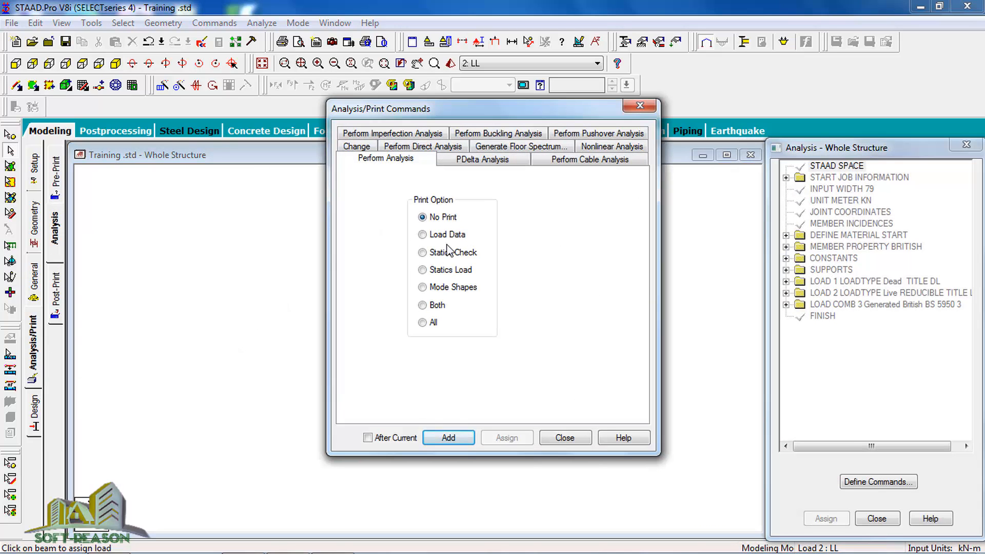
click(448, 438)
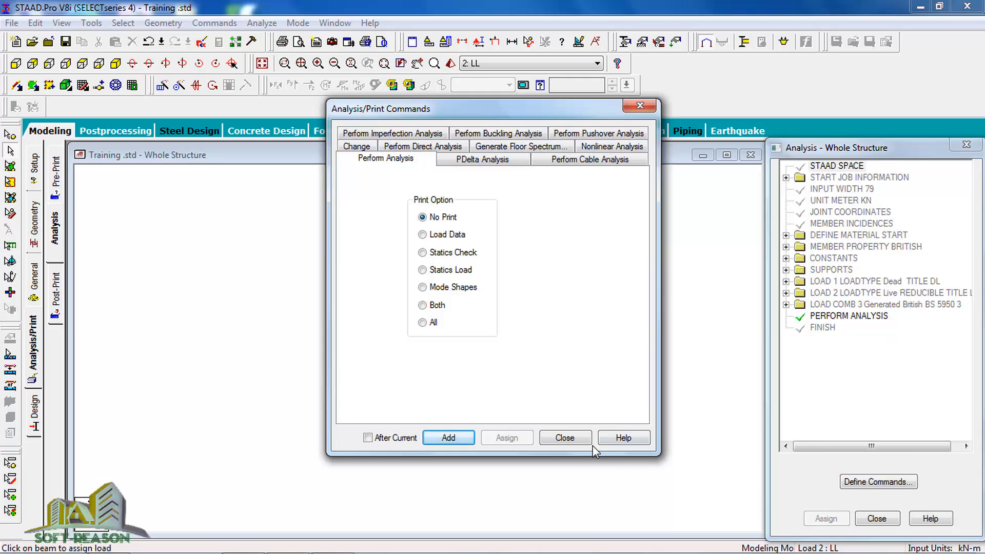
click(564, 438)
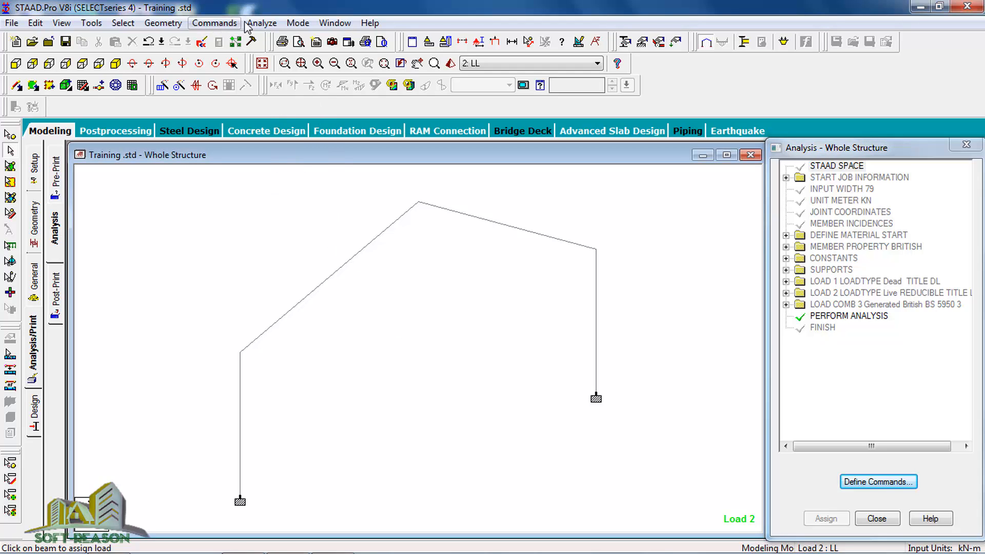
Step: Run the analysis with the modified structure saved, and continue into post processing mode
click(261, 23)
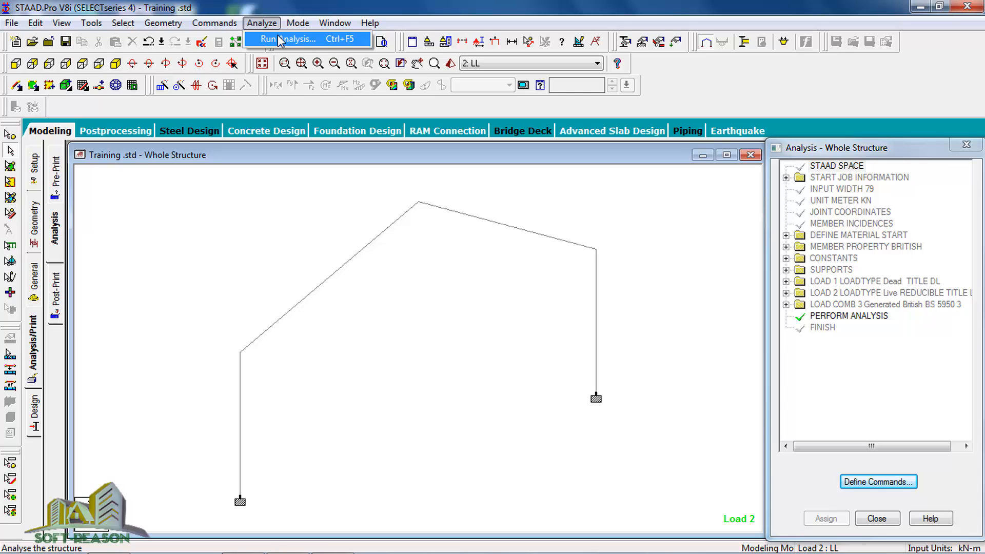
click(281, 41)
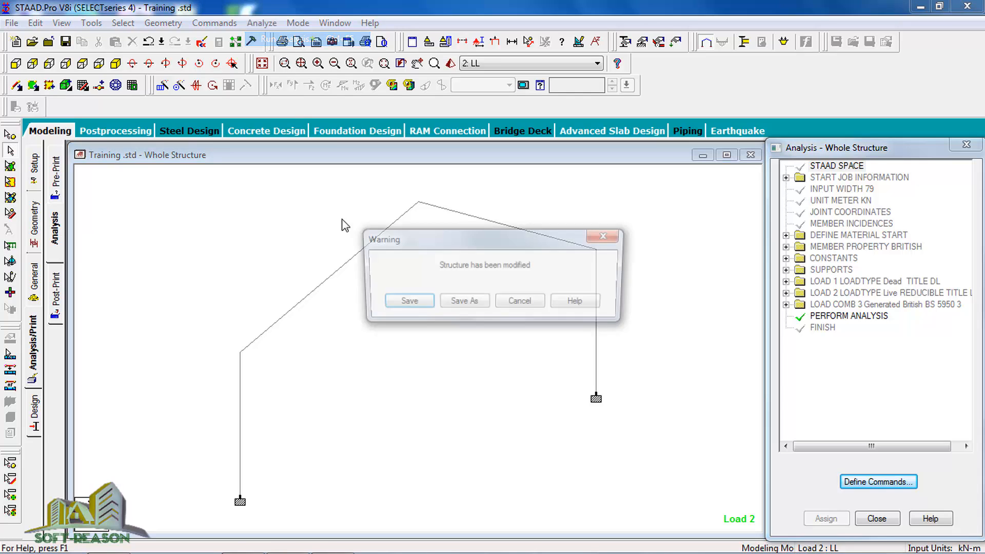
click(408, 302)
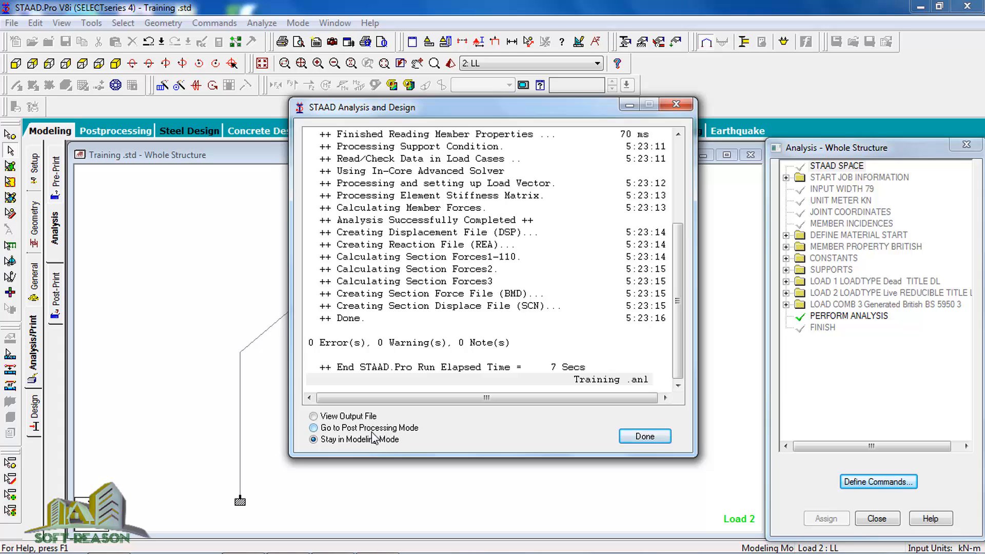
click(343, 428)
click(638, 438)
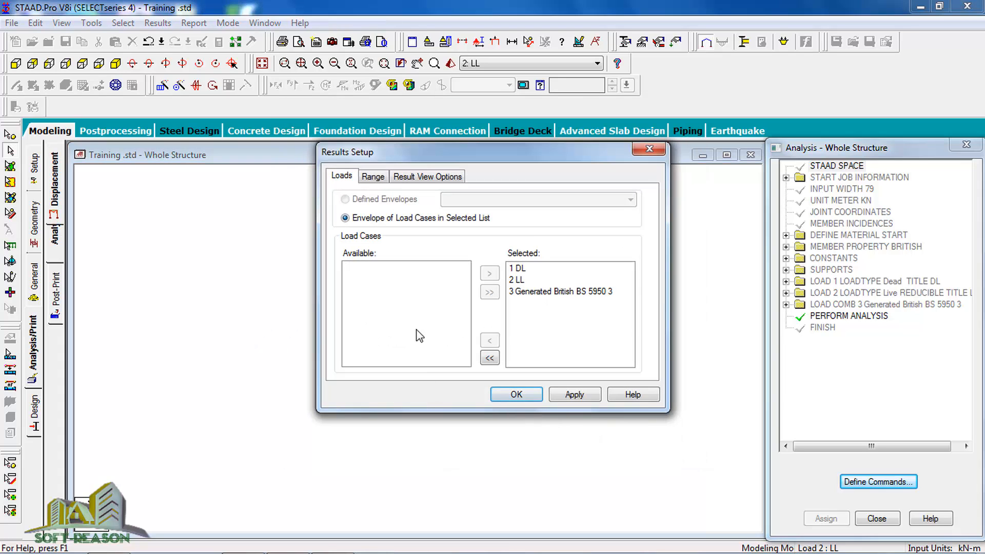
Step: Enable automatic scaling of shear and bending for all load cases' results, and display the Bending Z diagram on the frame
click(427, 180)
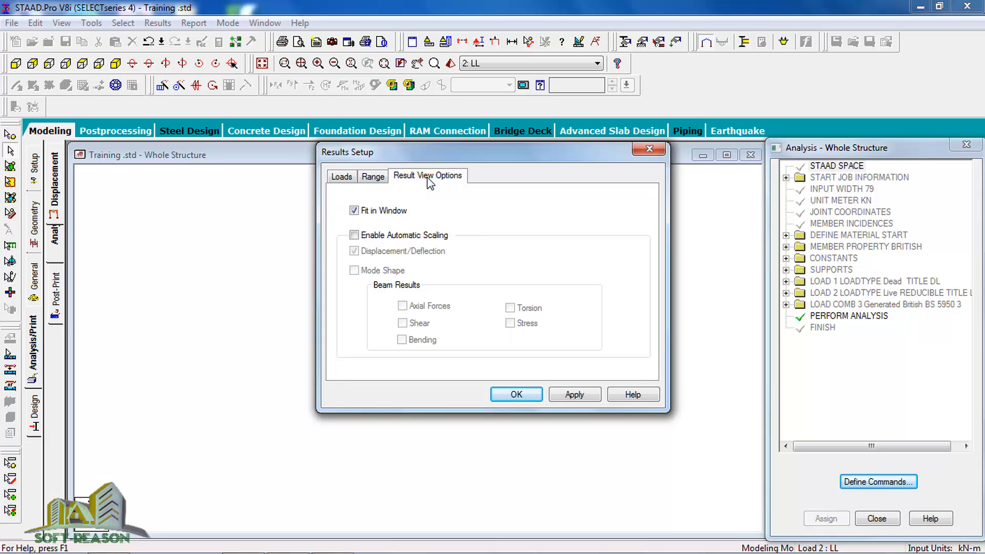
click(369, 238)
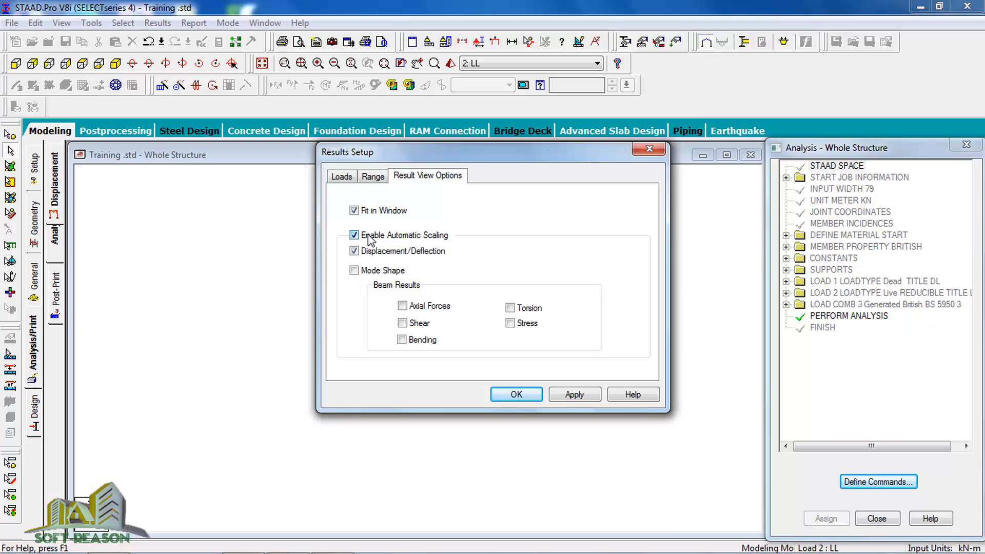
click(414, 327)
click(415, 343)
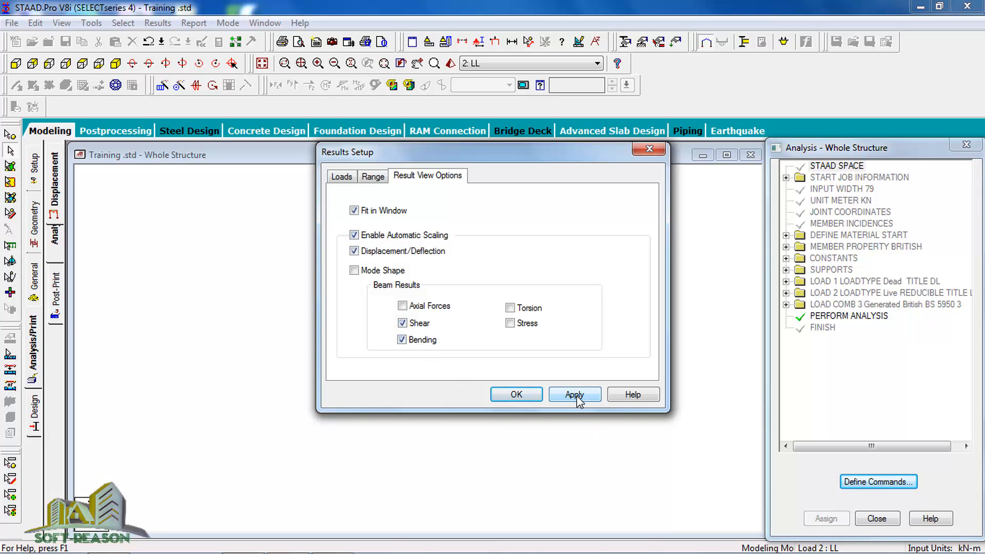
click(515, 393)
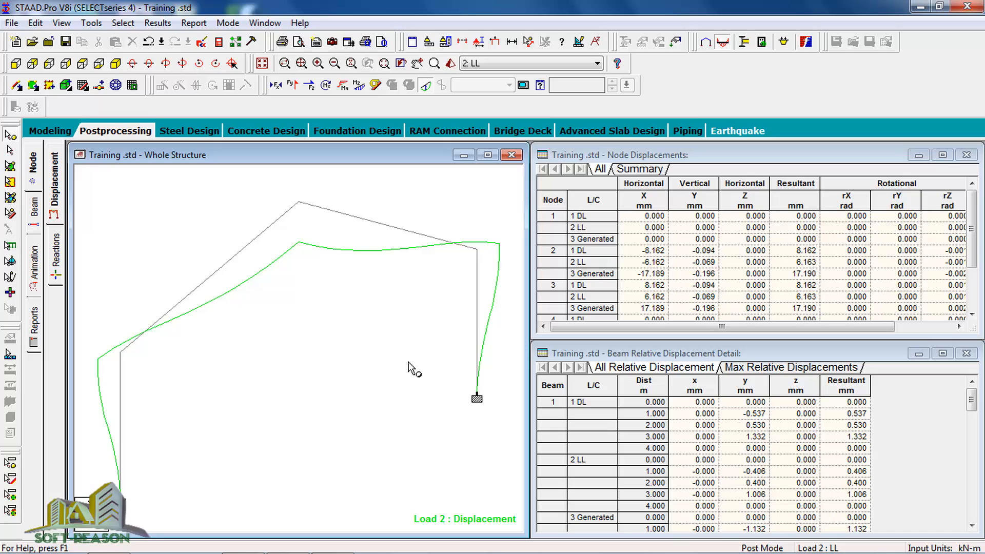
click(358, 86)
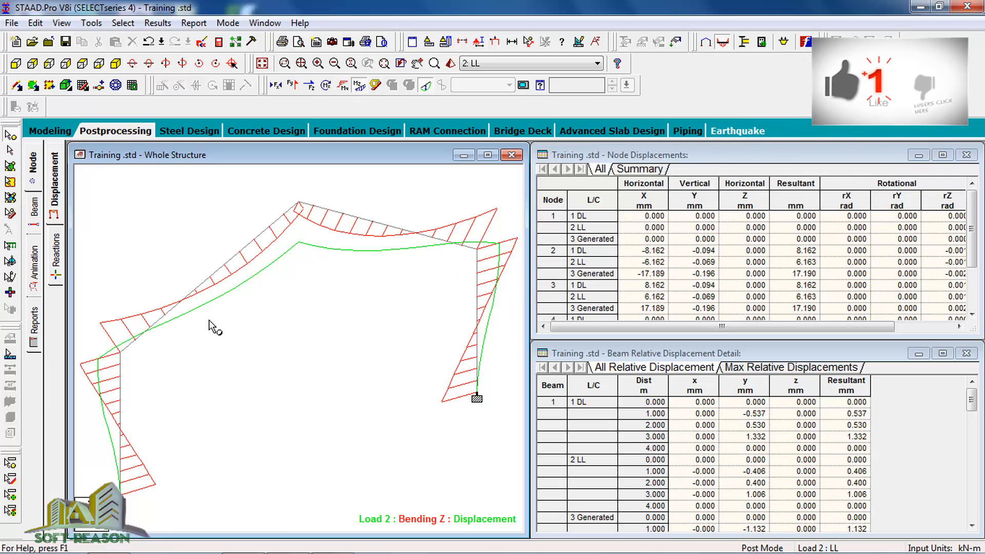
Step: Show the support reactions and capture the view as a picture captioned REACTION
click(65, 274)
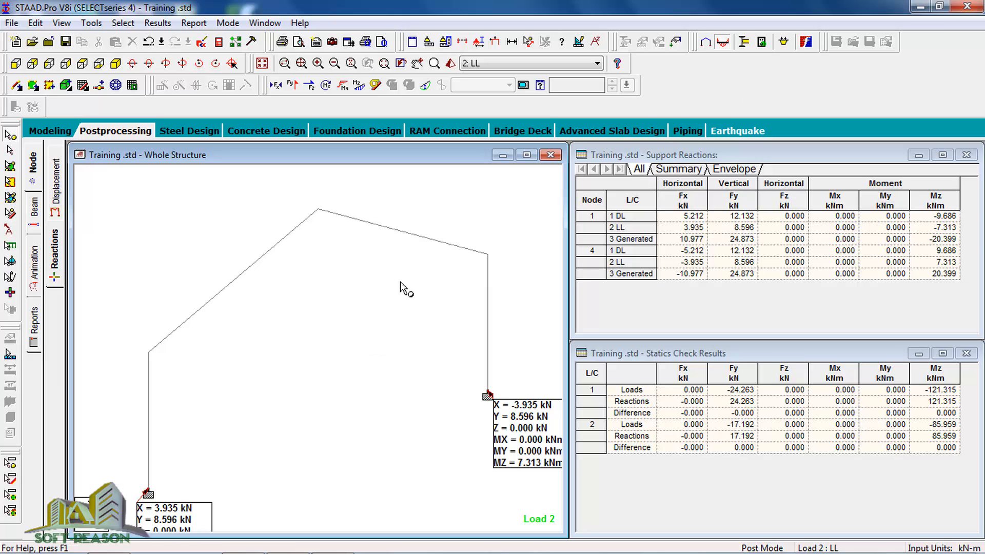
click(332, 45)
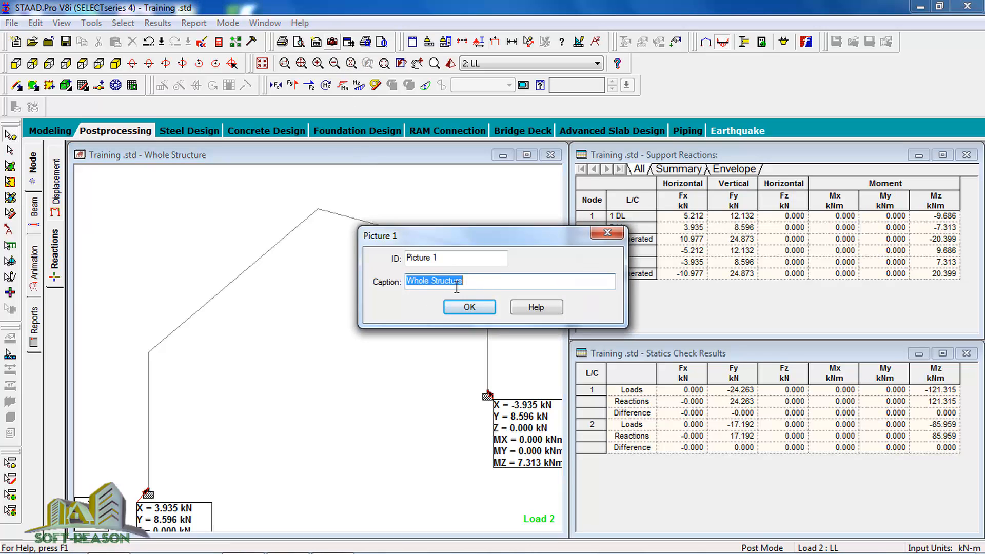
text(REACTION)
click(468, 307)
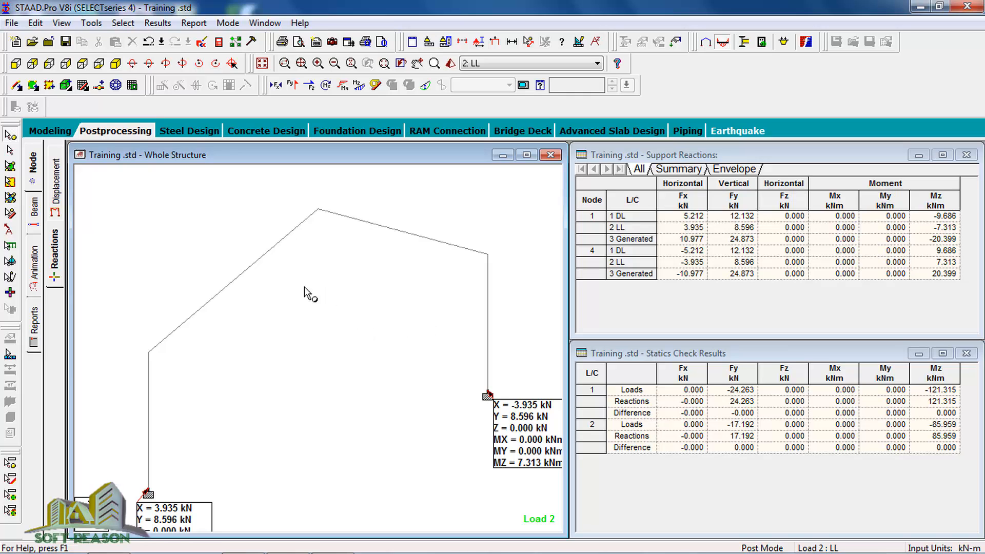
Step: Switch to steel design mode and show the node-to-node distance along both sloping rafters
click(192, 133)
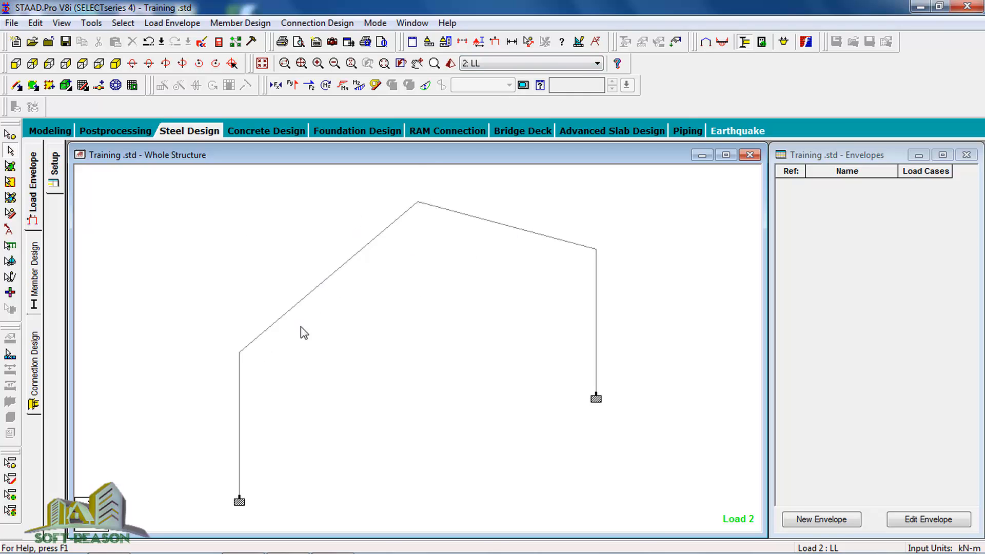
click(527, 43)
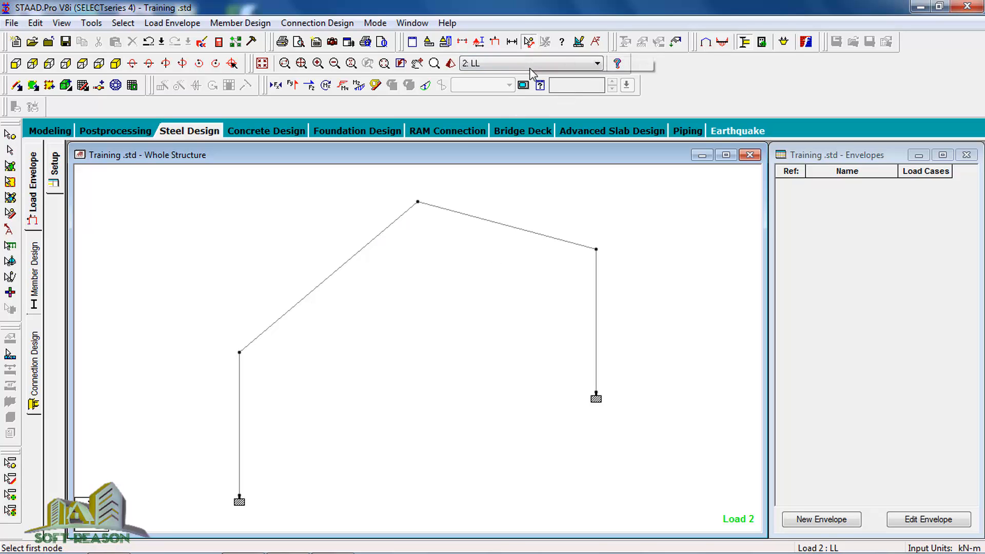
click(239, 352)
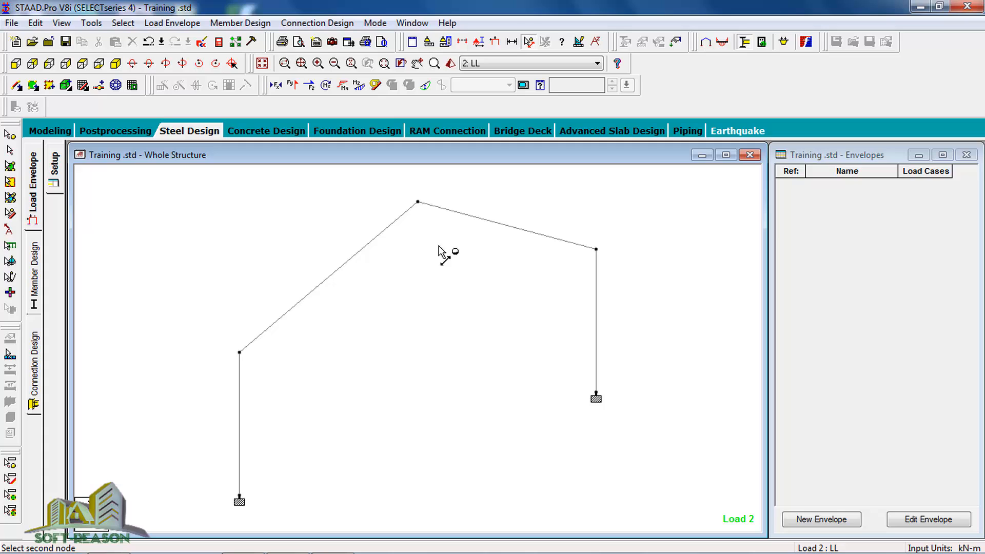
click(418, 203)
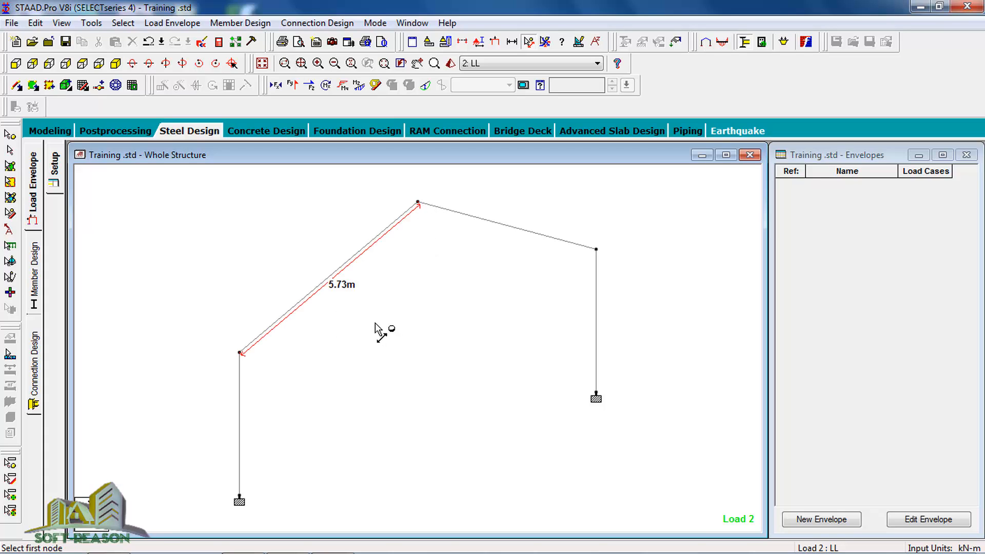
click(418, 202)
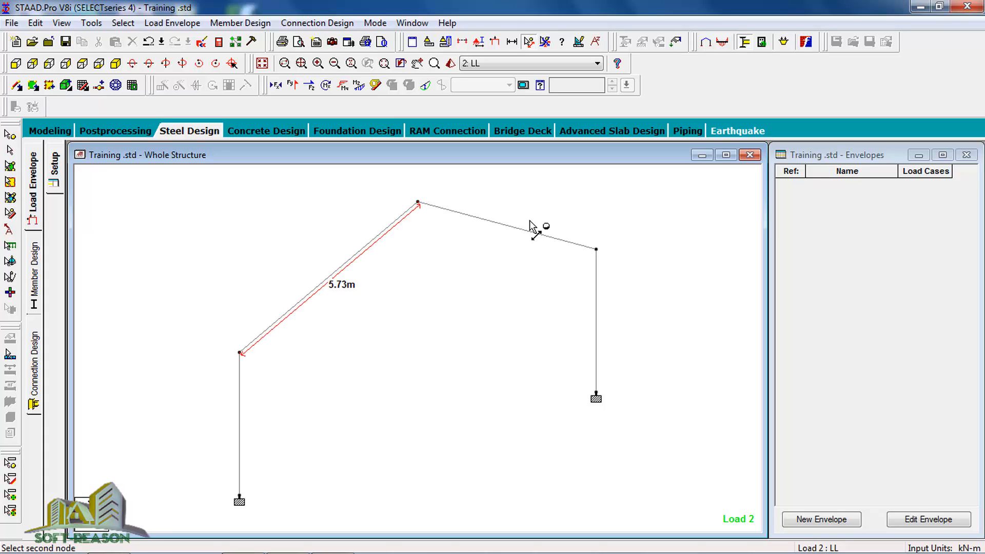
click(595, 250)
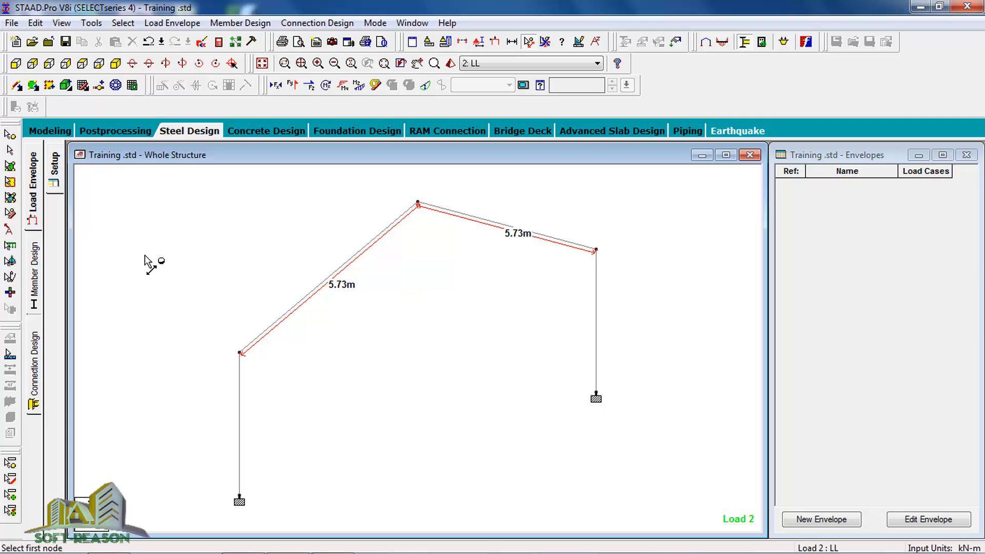
click(10, 150)
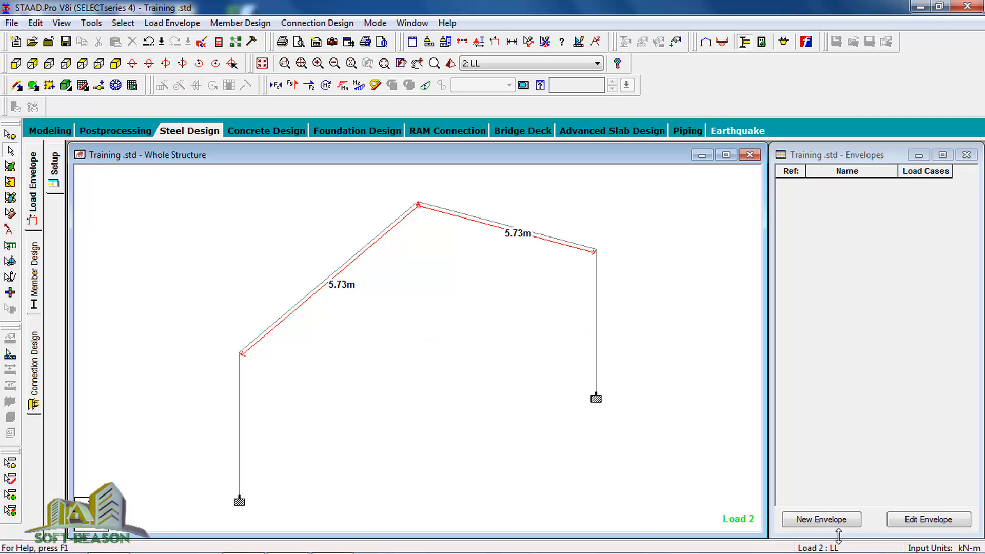
Step: Create the load envelope Design Envelope 1 containing only the combination Generated British BS 5950 3
click(819, 519)
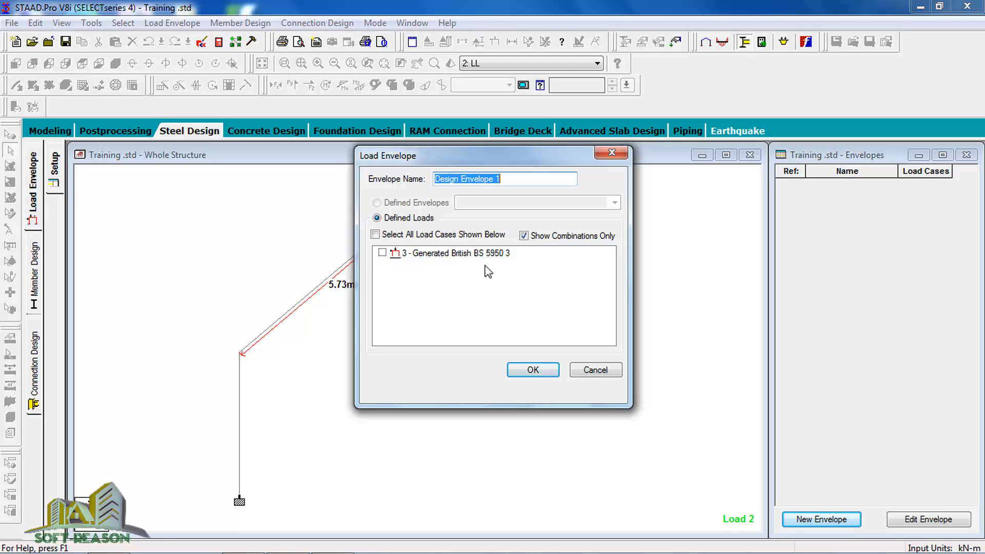
click(382, 253)
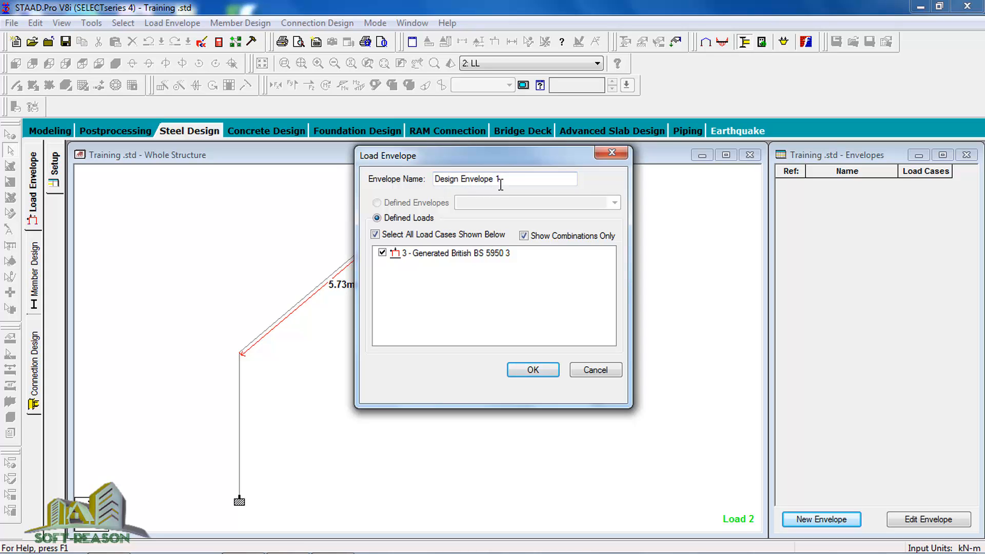
click(533, 370)
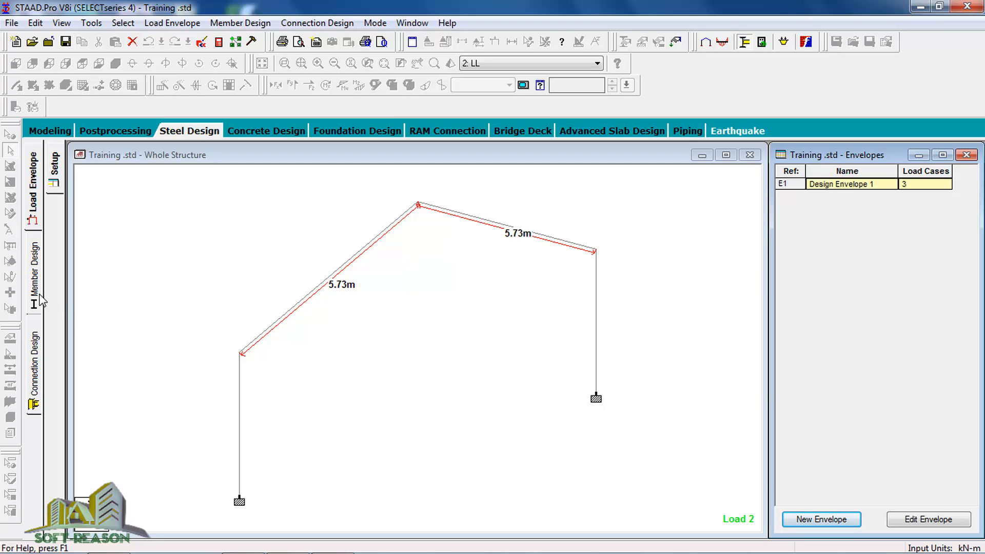
Step: Automatically form physical members from all beams for the member design
click(36, 272)
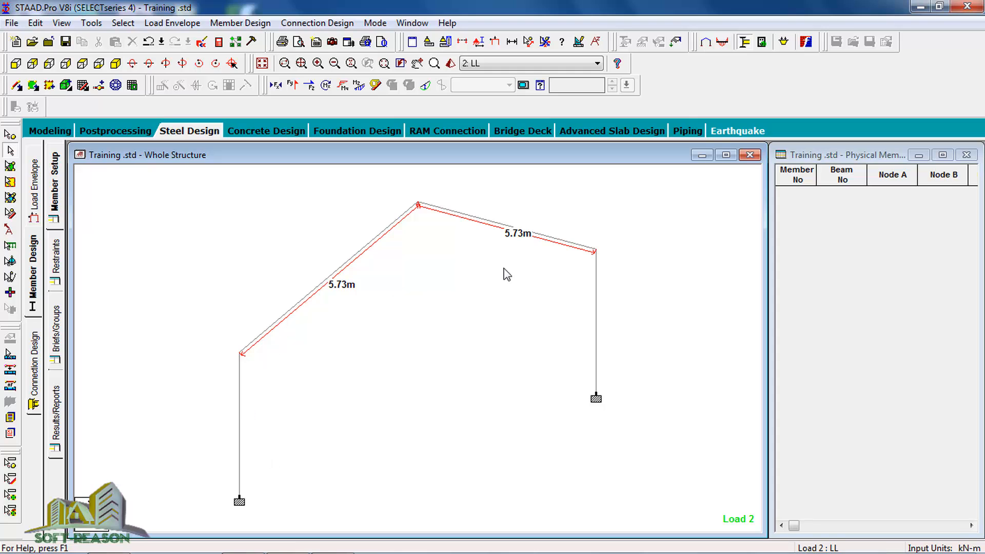
click(10, 386)
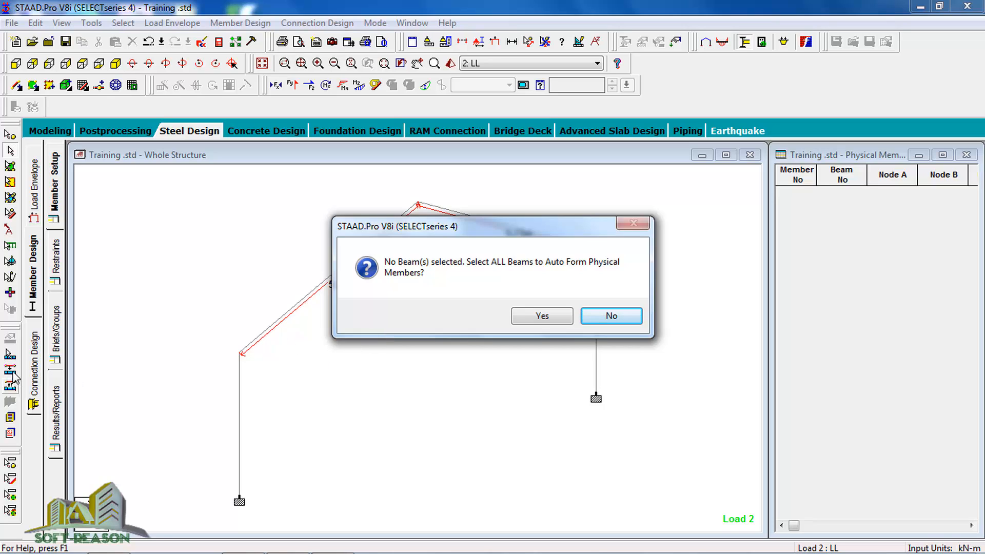
click(557, 316)
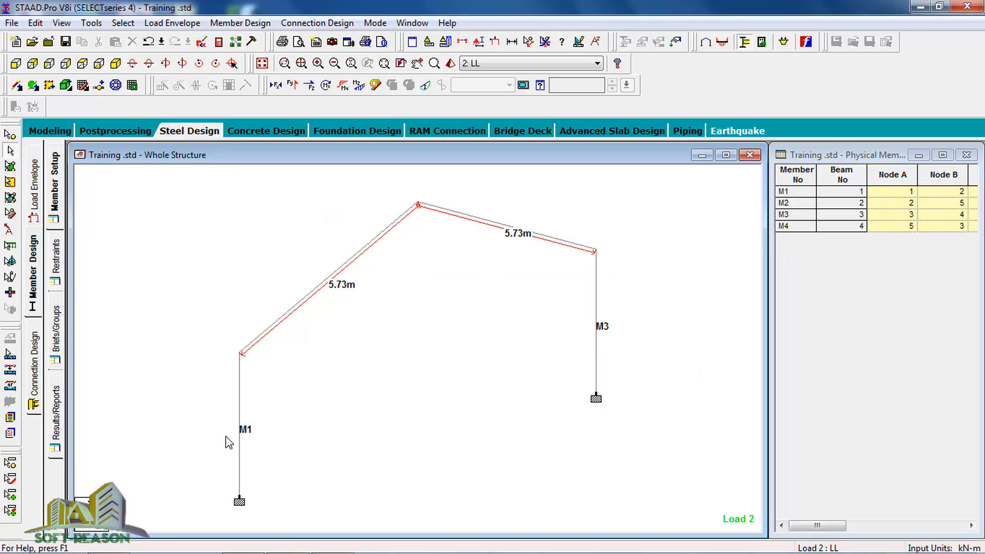
Step: Start the new design brief Design Brief 1 with BS5950 2000 as its design code
click(57, 338)
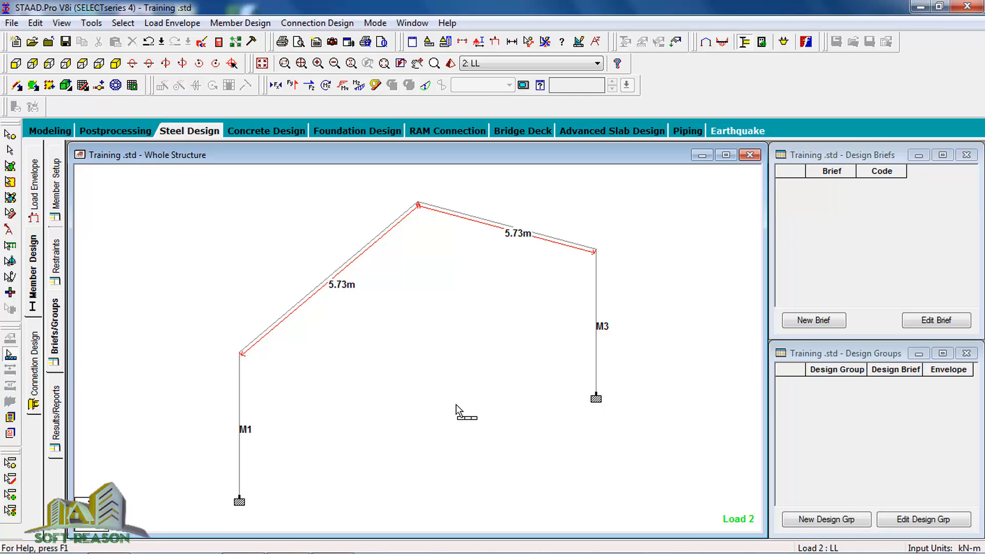
click(818, 321)
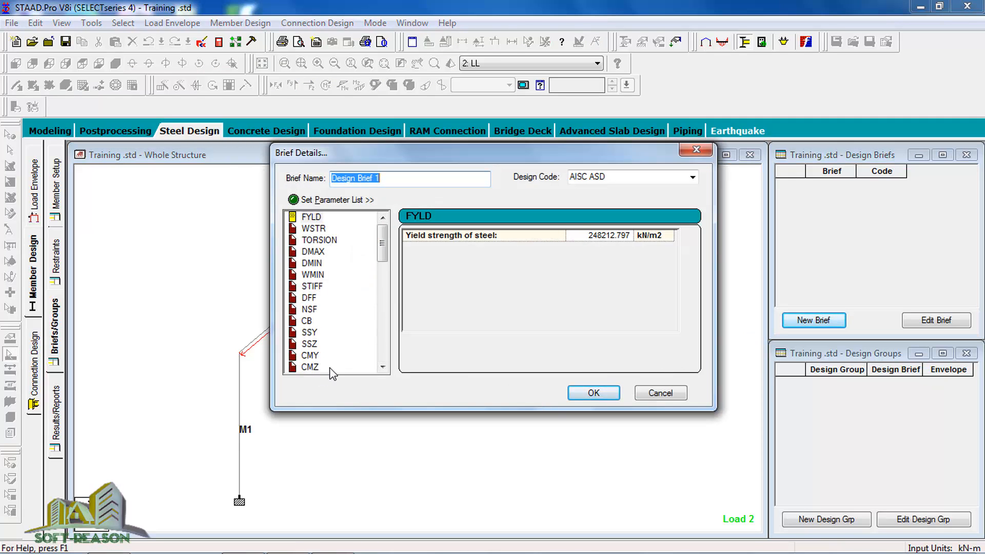
click(692, 177)
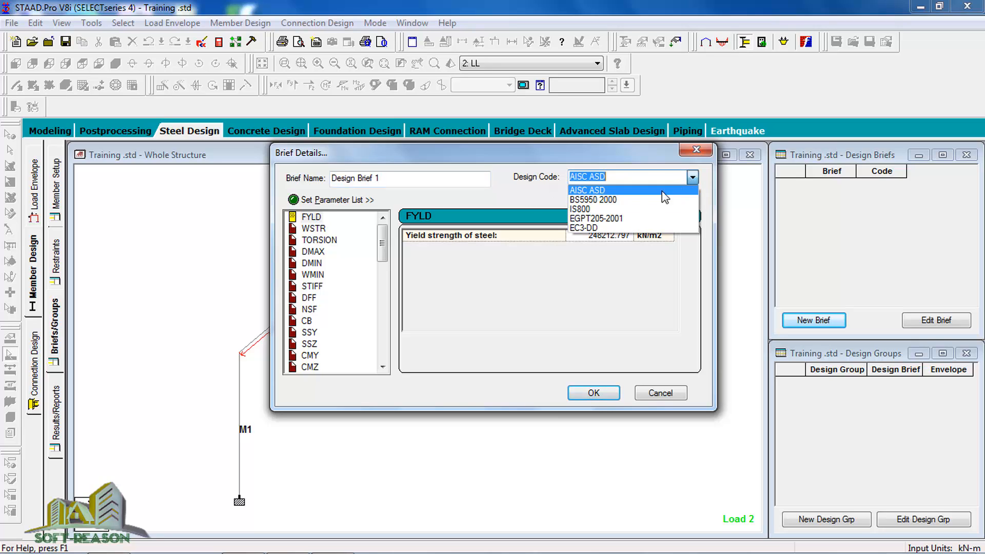
click(645, 207)
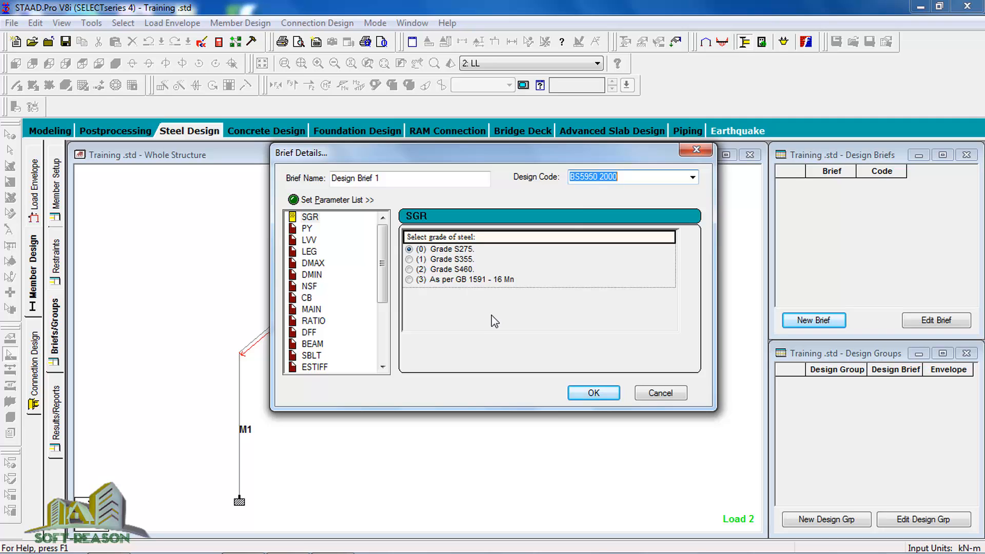
Step: Review the brief's steel grade (SGR) and design strength (PY) parameters, and close the CONNECTION Client window
drag(587, 158, 687, 272)
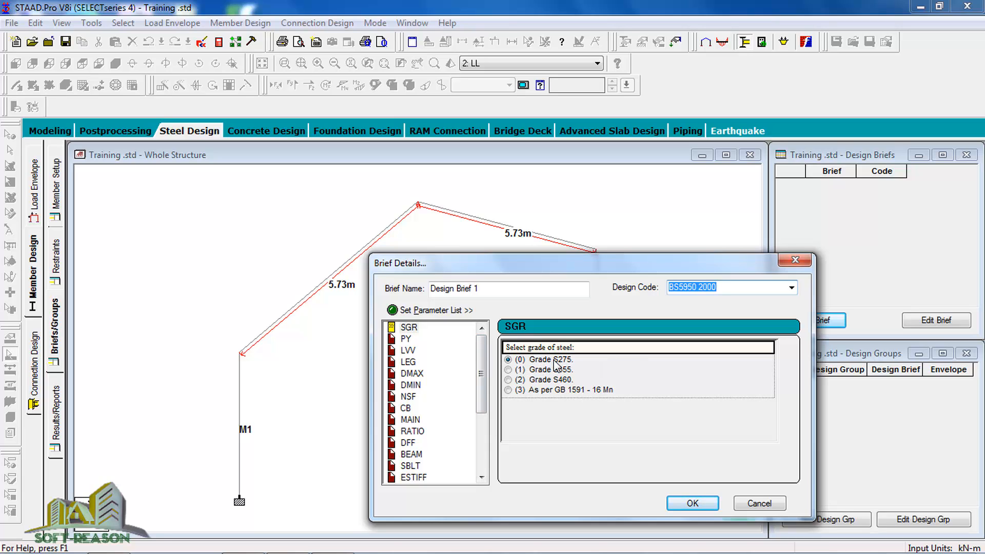
click(405, 340)
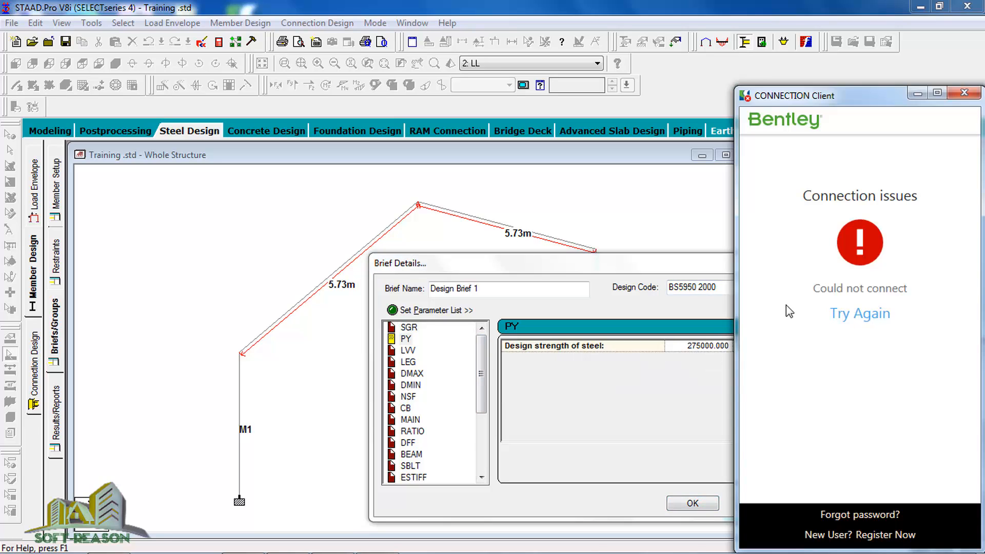
click(964, 93)
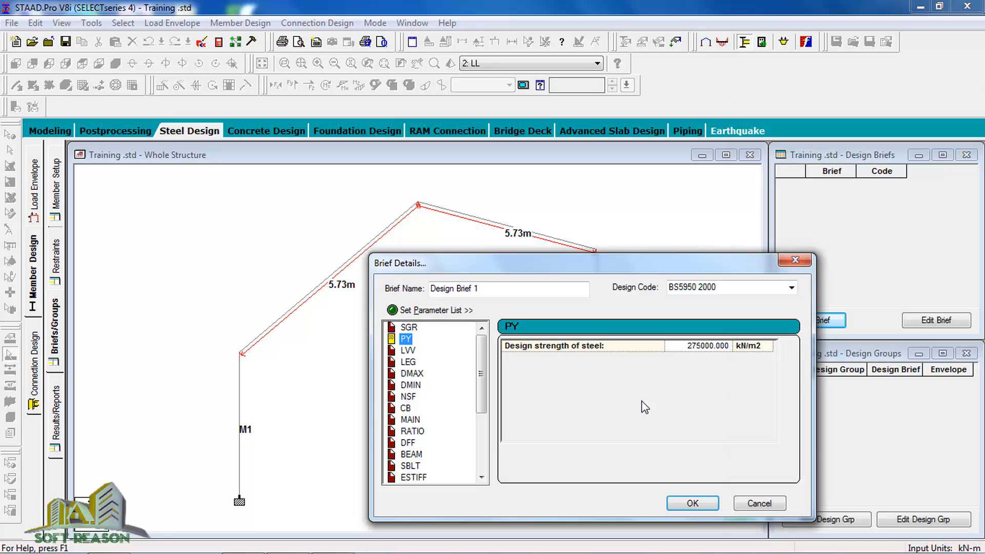
Step: Show the LVV leg length parameter and switch to Calculator, placed clear of the brief details
click(407, 351)
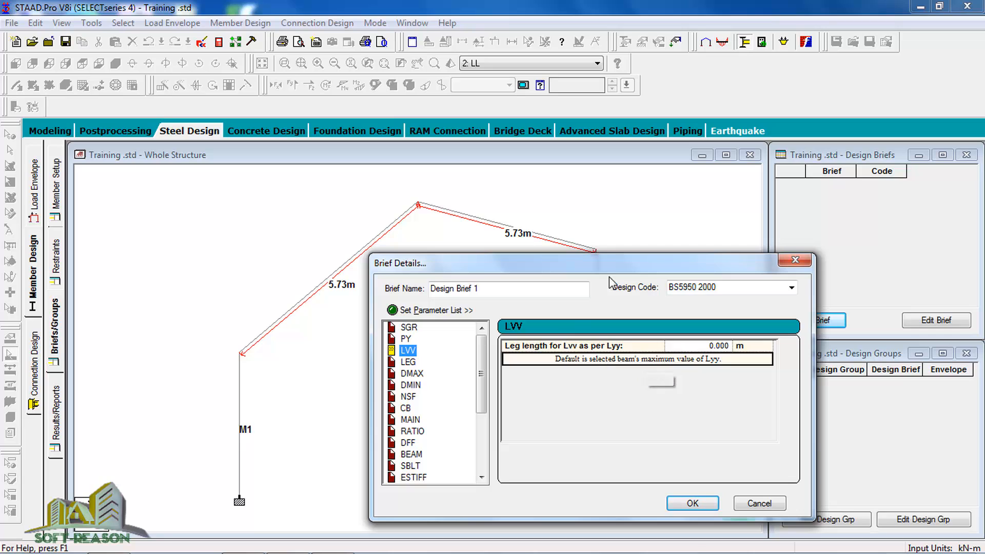
drag(642, 262, 669, 262)
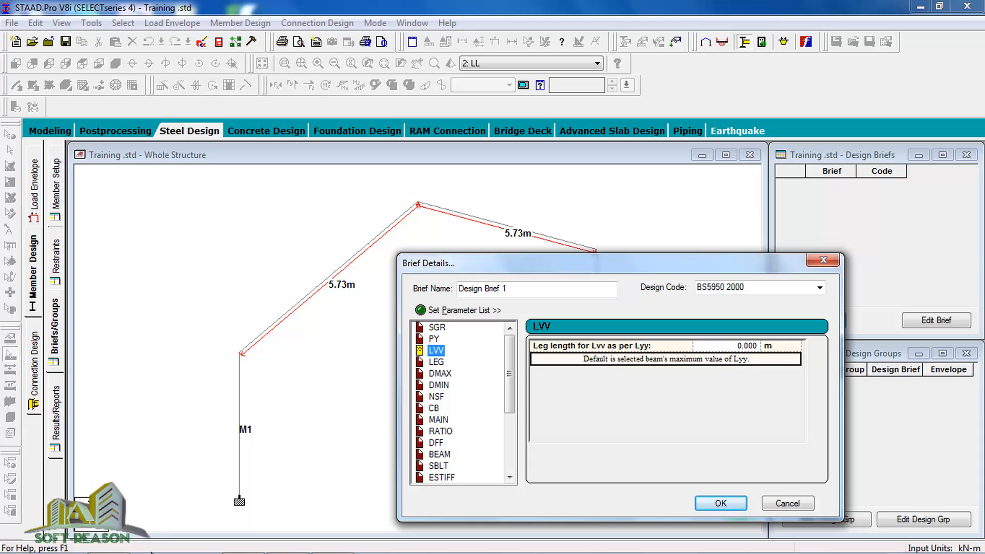
click(19, 539)
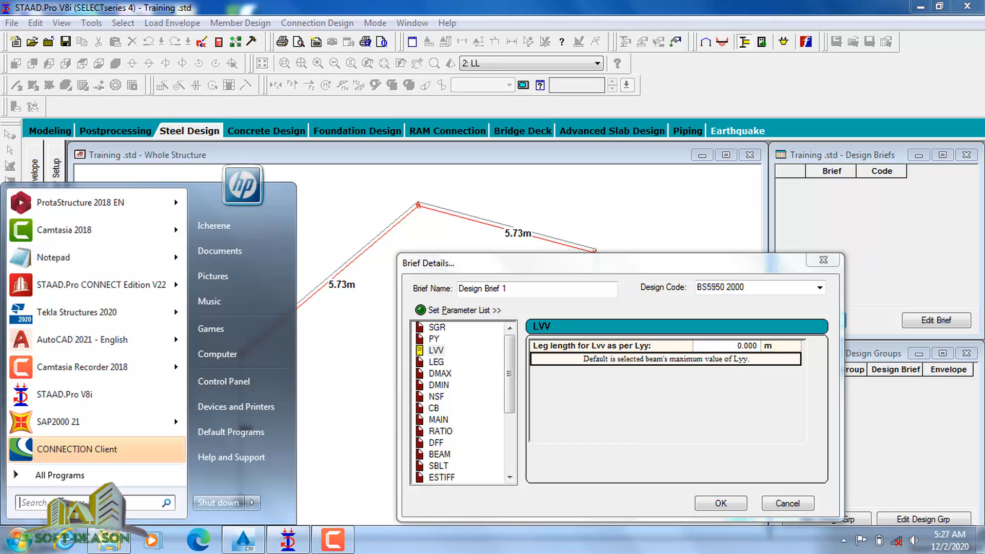
text(CAL)
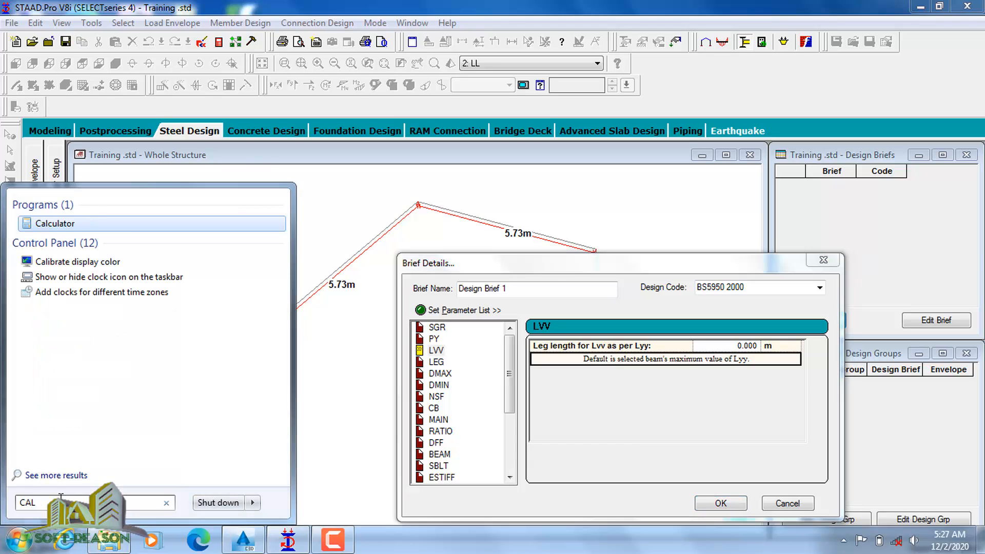
key(Return)
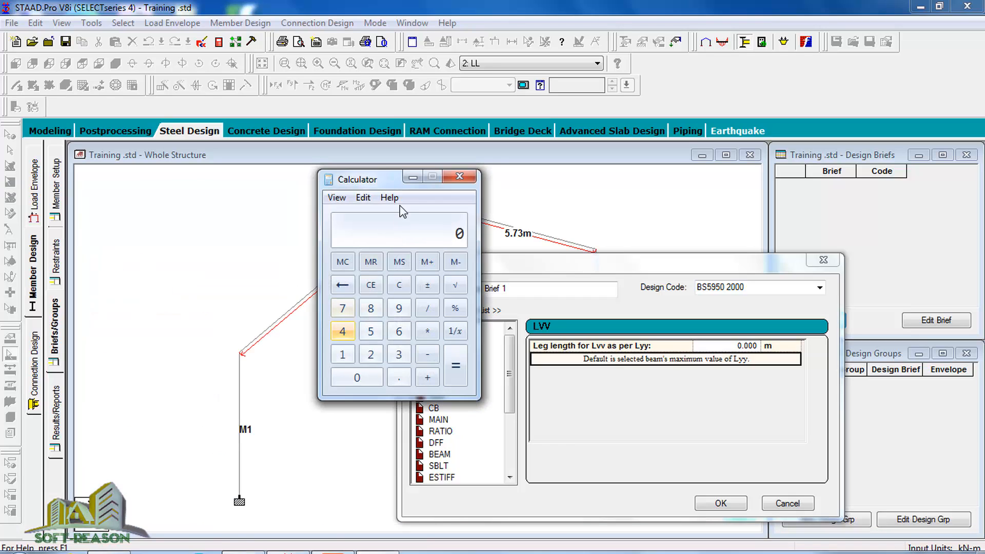
drag(375, 179, 172, 180)
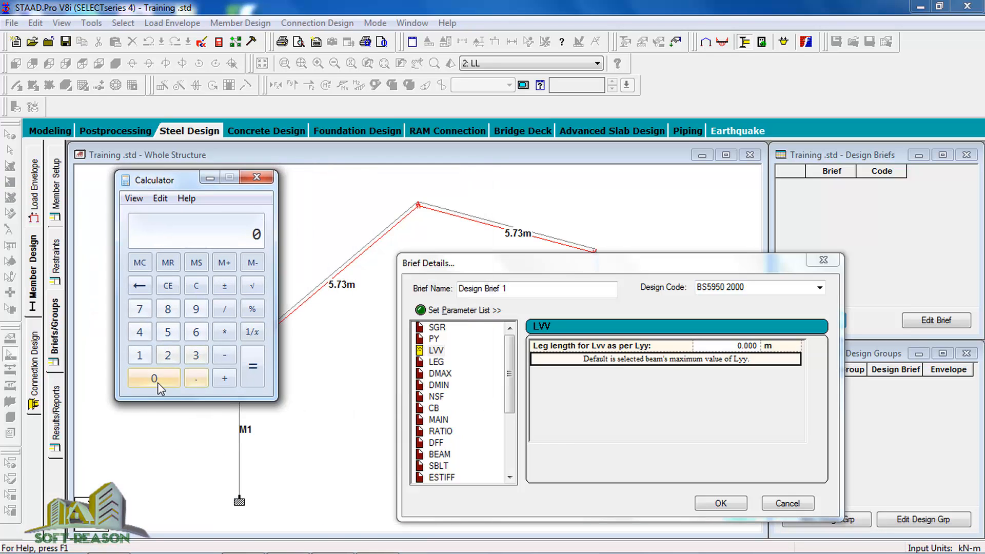
Step: Calculate 0.75 × 5.73 for the effective leg length of the rafter
click(196, 378)
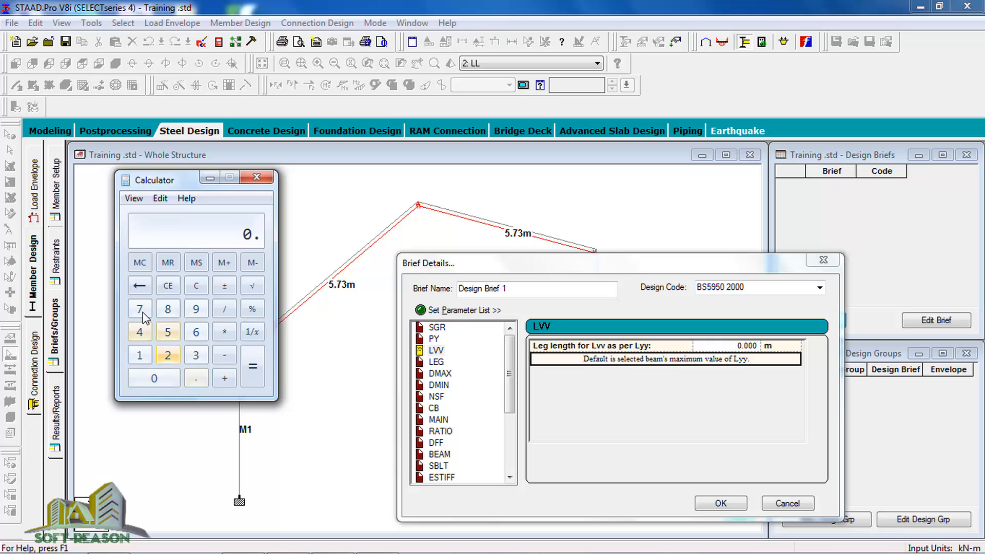
click(141, 311)
click(167, 331)
click(223, 333)
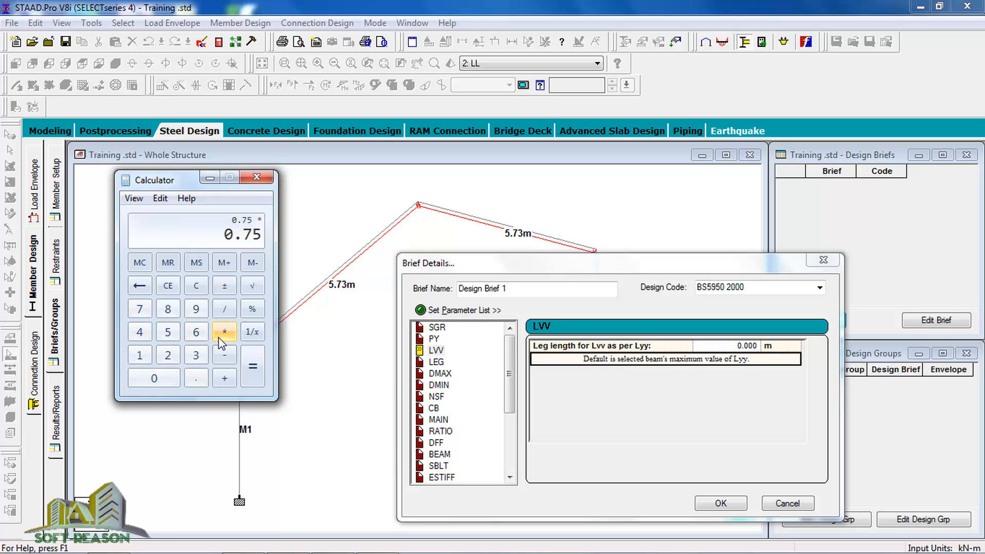
click(168, 333)
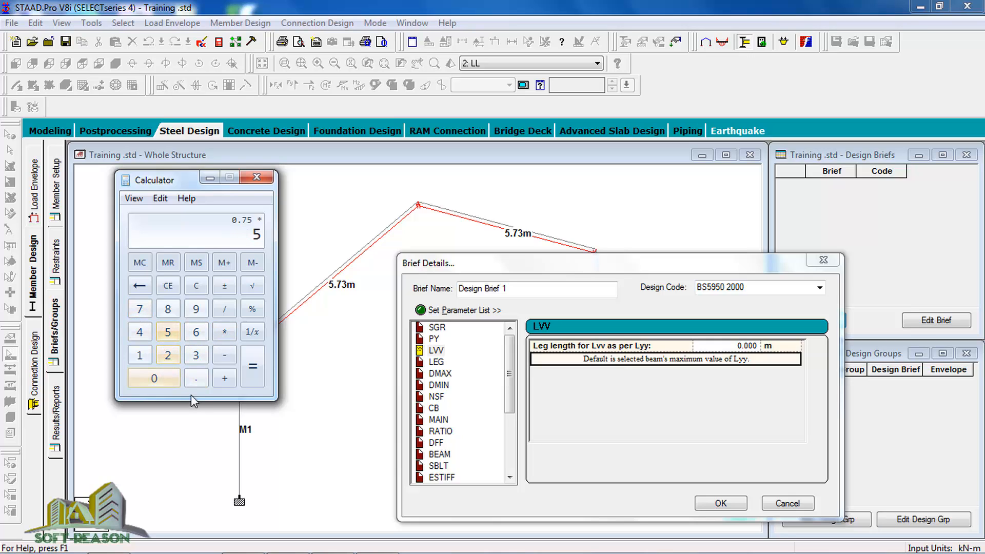
click(197, 380)
click(140, 309)
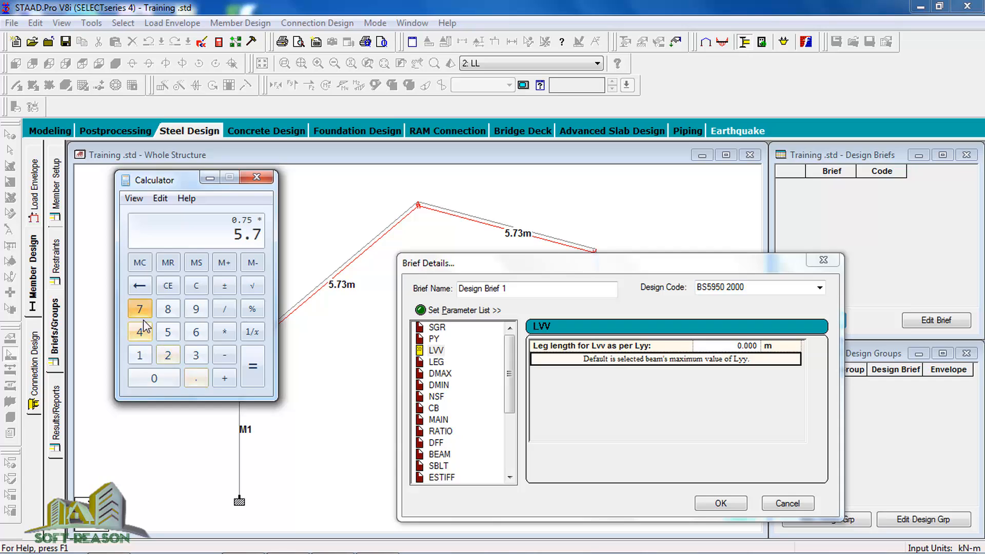
click(195, 355)
click(253, 366)
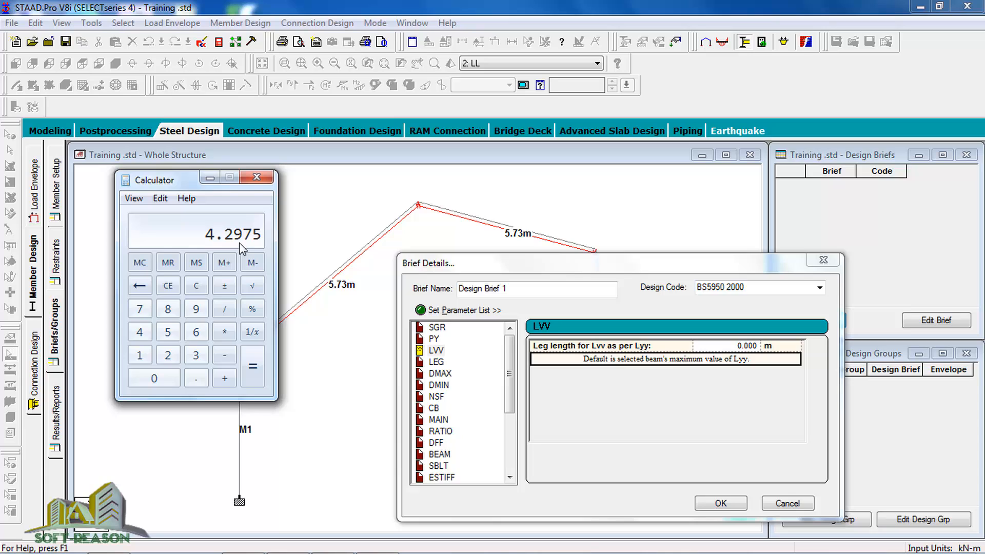
Step: Set the LVV leg length in the design brief to 4.297 m
click(739, 345)
double_click(739, 344)
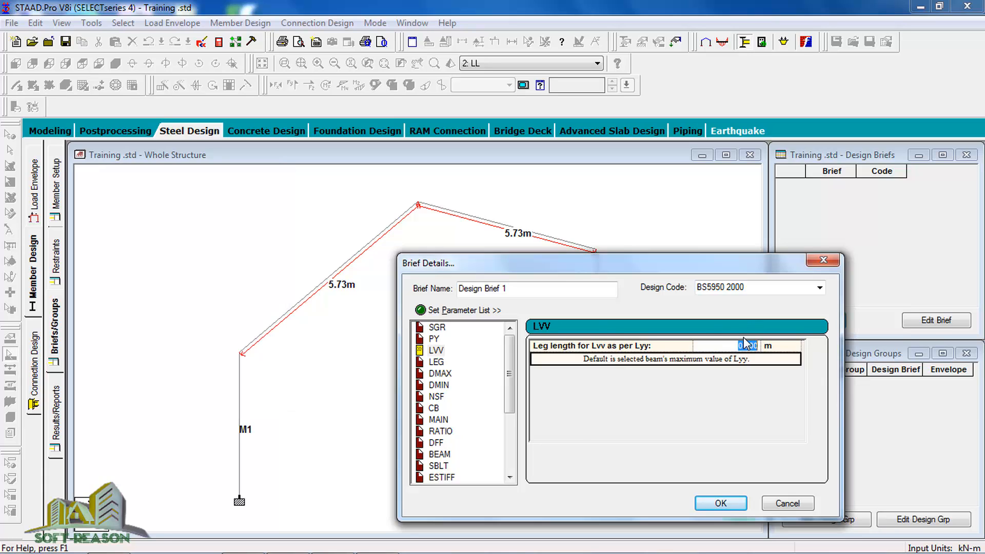
text(4.297)
Step: Set the DMAX maximum allowable depth in the design brief to 0.303 m
click(436, 363)
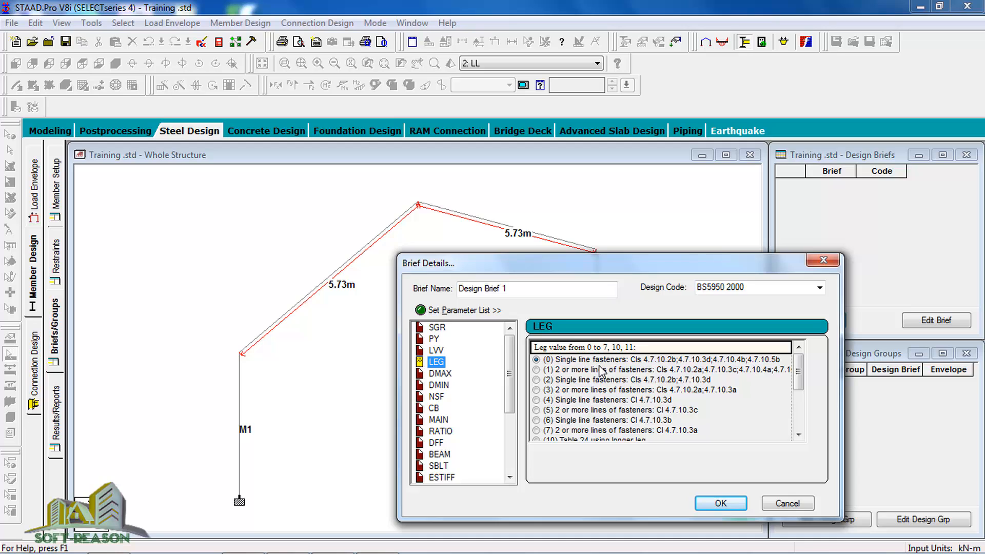
click(440, 374)
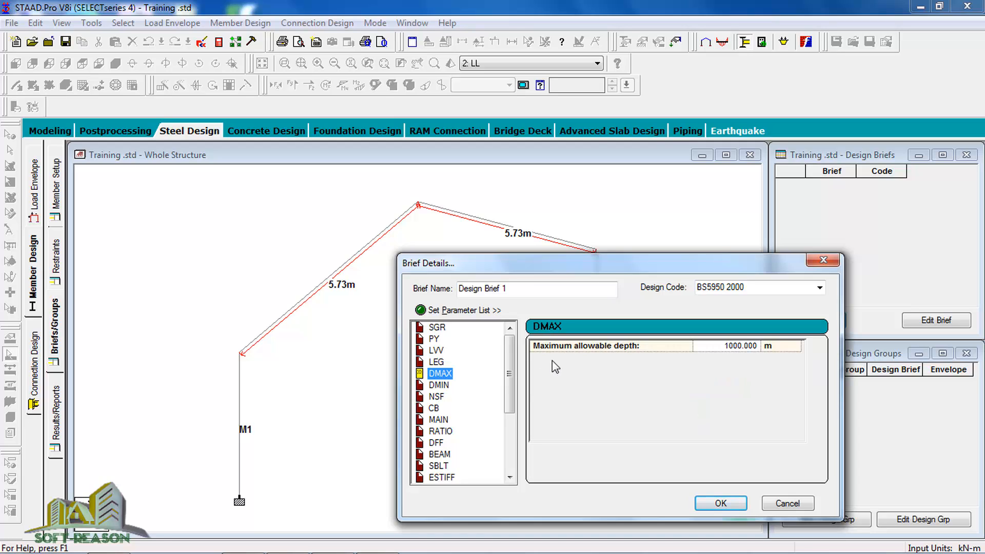
click(726, 349)
click(765, 345)
click(727, 346)
drag(726, 345, 755, 342)
text(0.303)
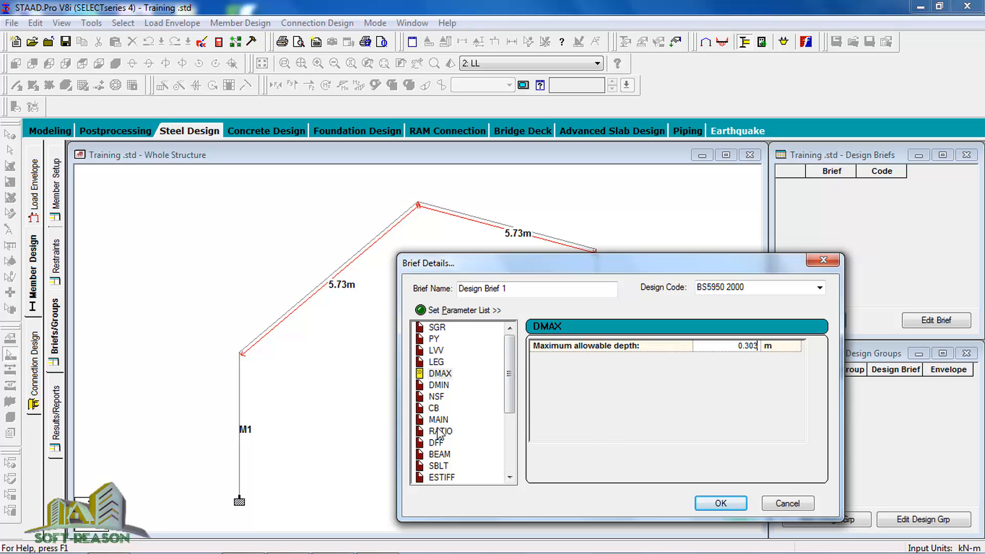
Step: Check the DMIN, NSF and CB parameters, and set the MAIN slenderness design to Main structural member (180)
click(440, 386)
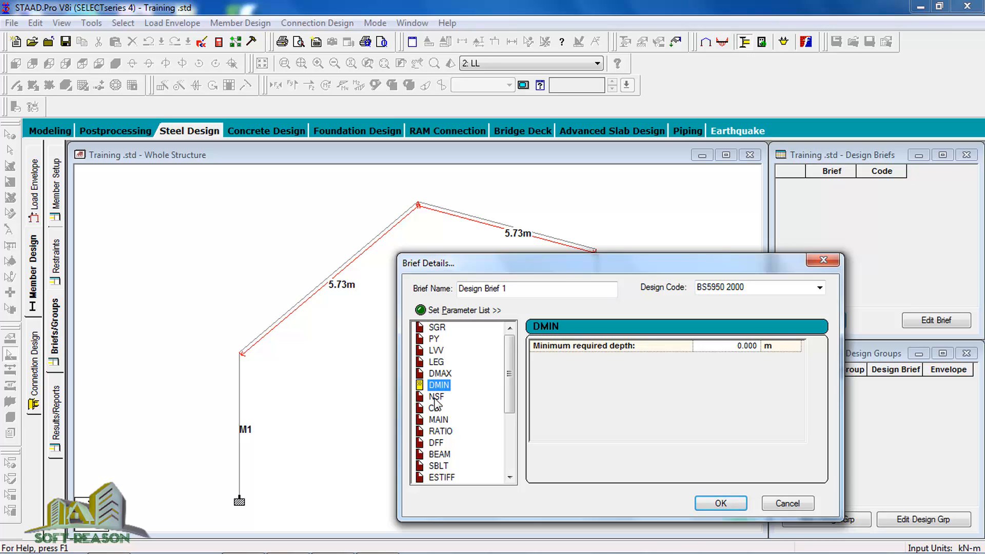
click(436, 397)
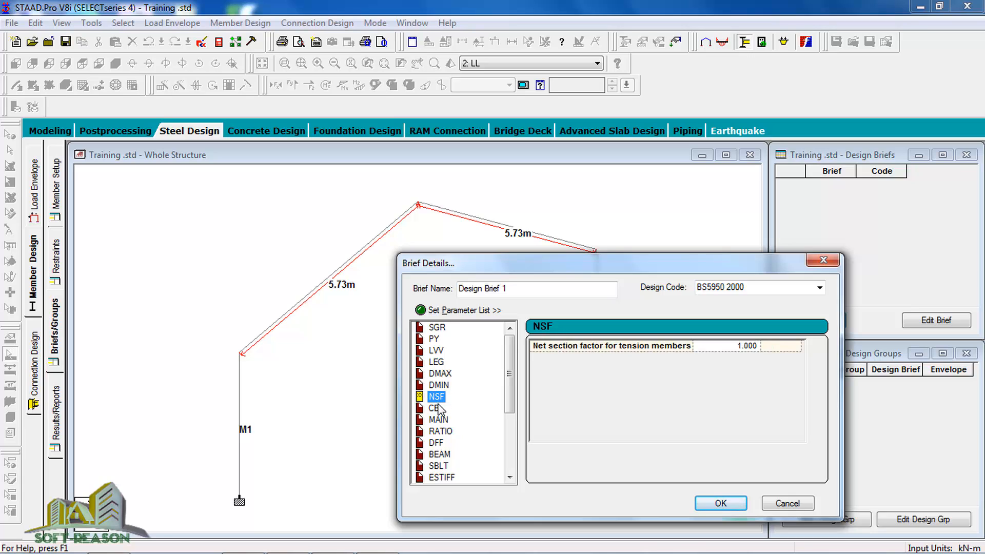
click(434, 408)
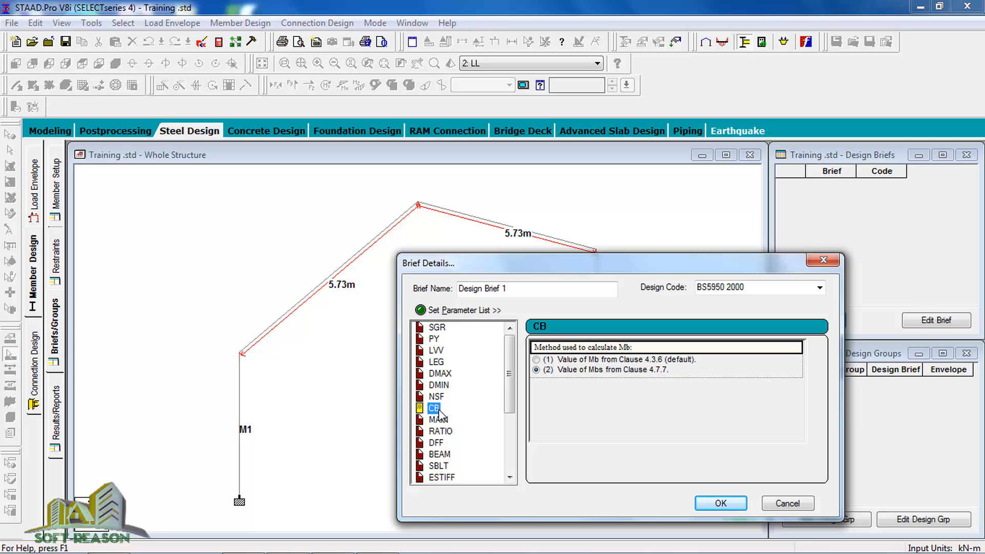
click(443, 421)
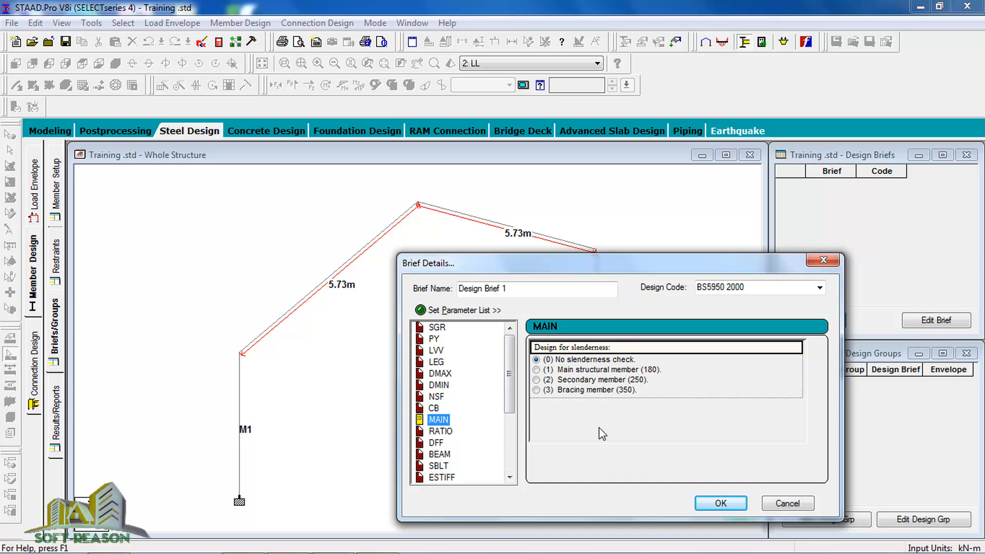
click(540, 370)
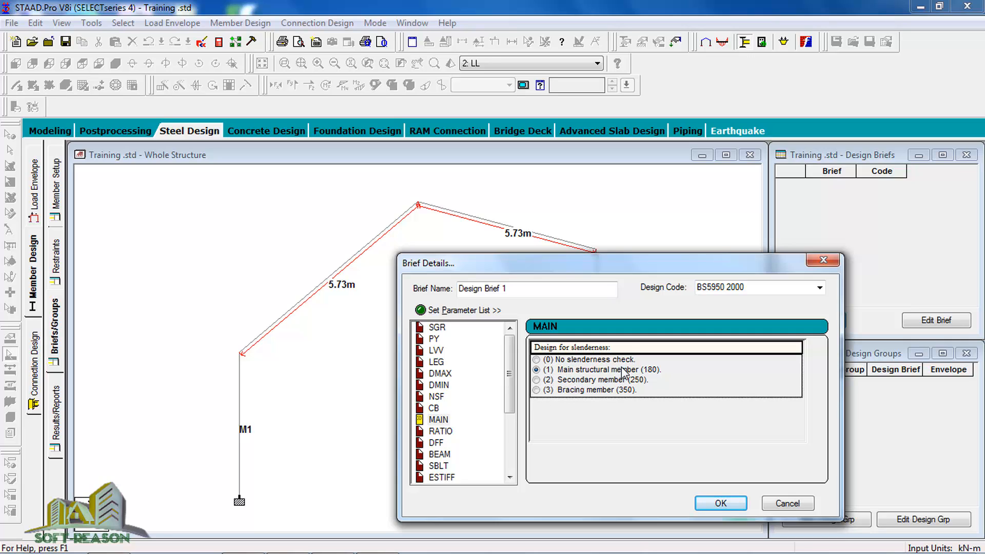
Step: Show the DFF deflection limit parameter of the brief and switch back to Calculator
click(441, 430)
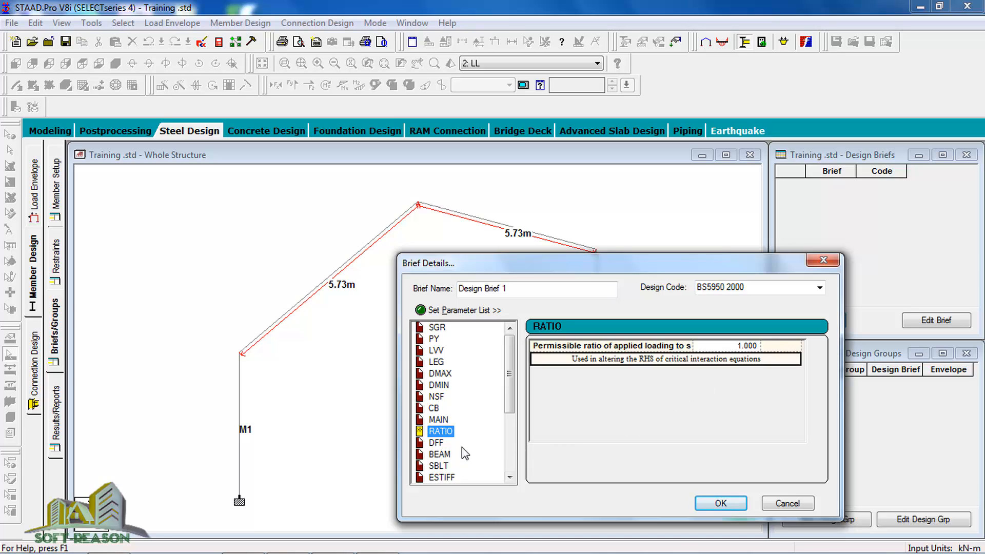
click(435, 443)
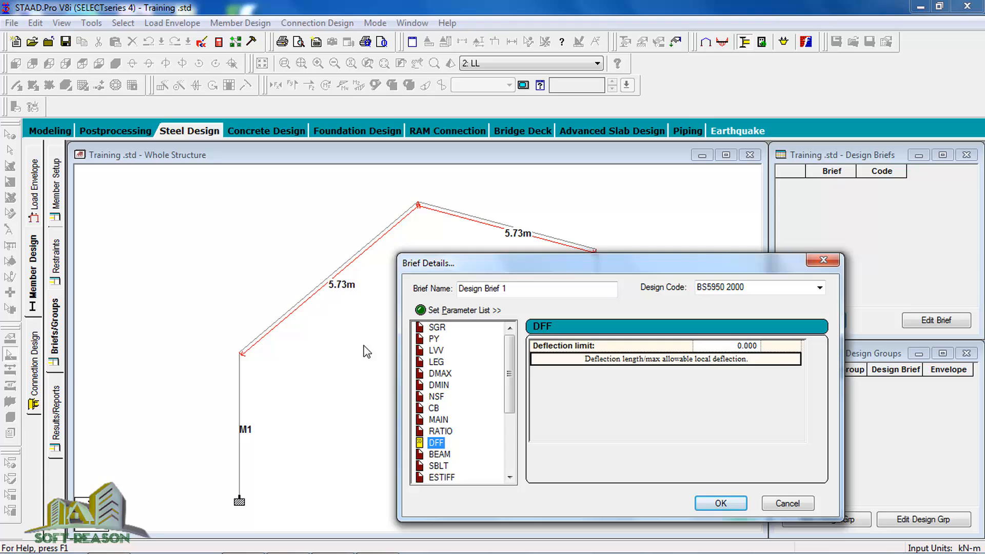
click(377, 541)
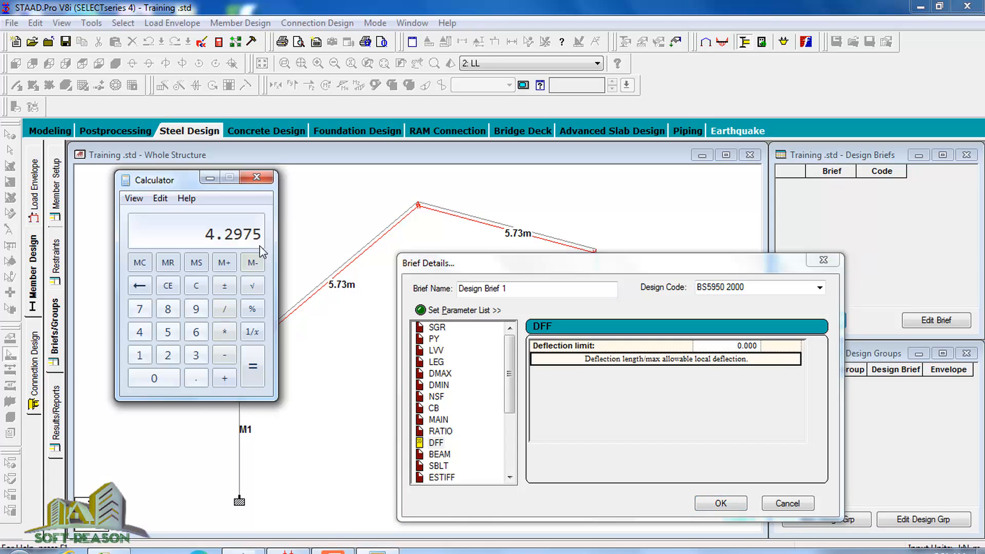
Step: Clear the previous calculation and calculate the deflection ratio 1 / 360
click(197, 288)
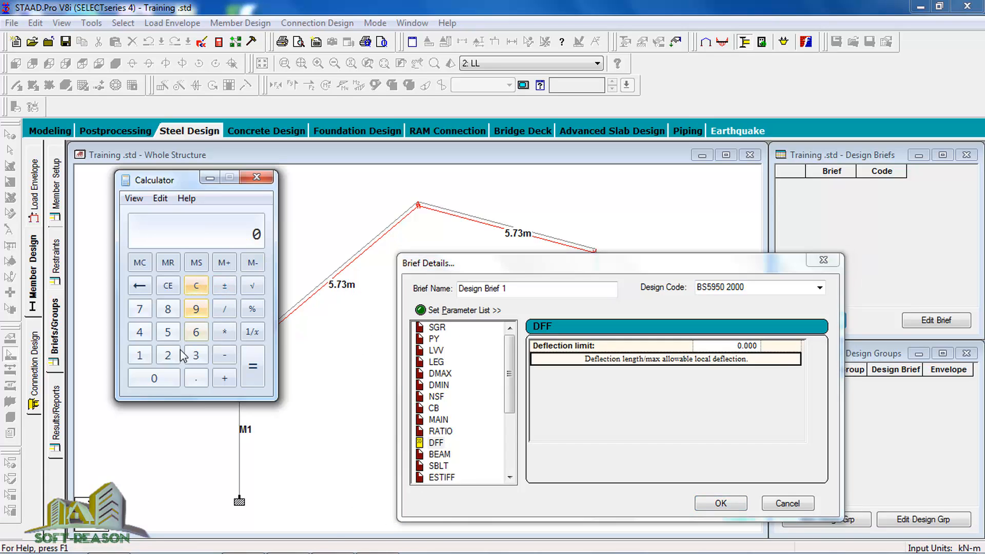
click(140, 356)
click(224, 309)
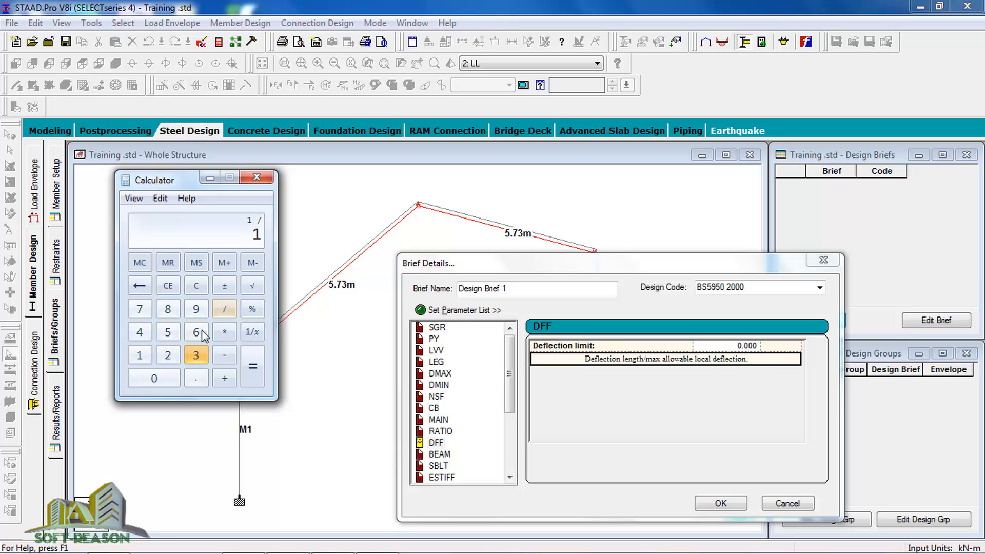
click(196, 332)
click(168, 377)
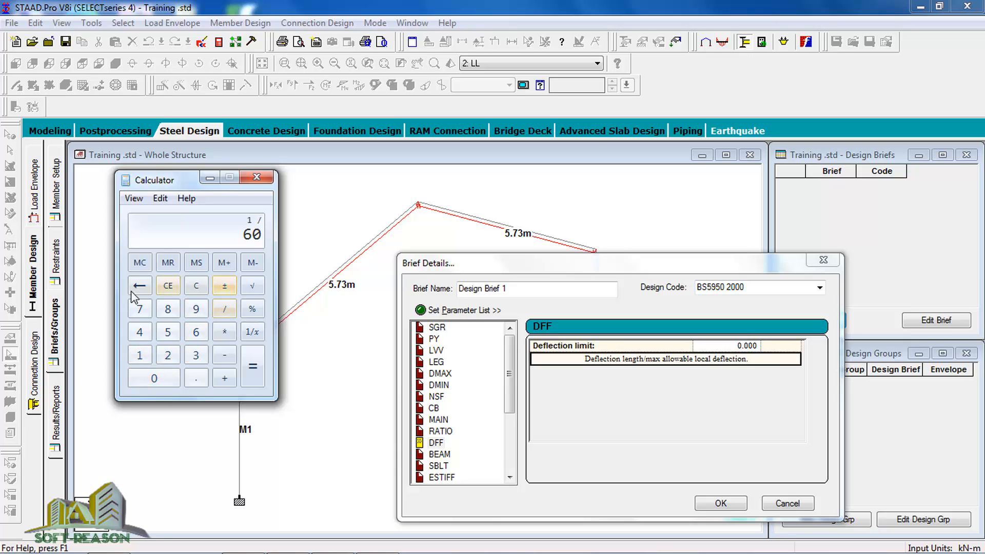
click(144, 288)
click(139, 286)
click(196, 355)
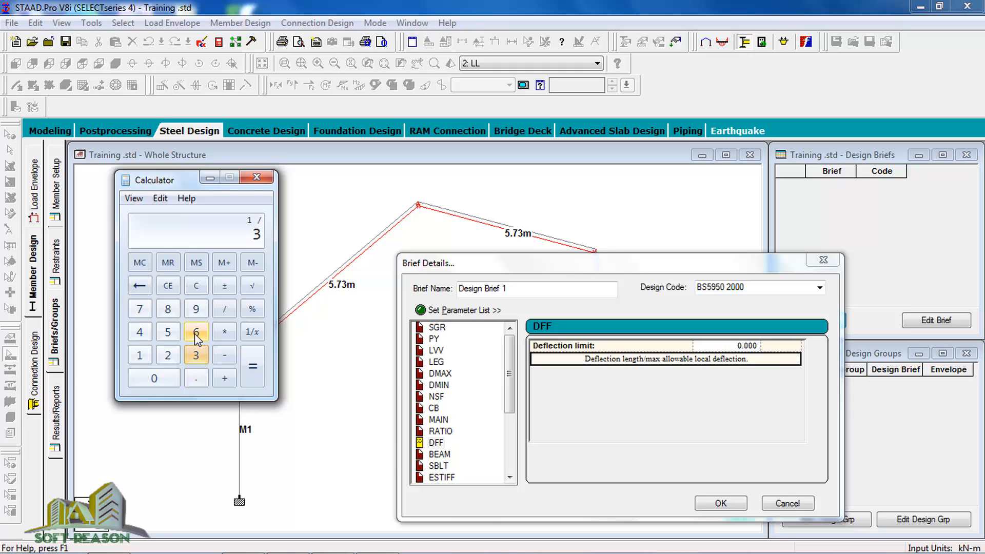
click(195, 332)
click(153, 378)
click(252, 365)
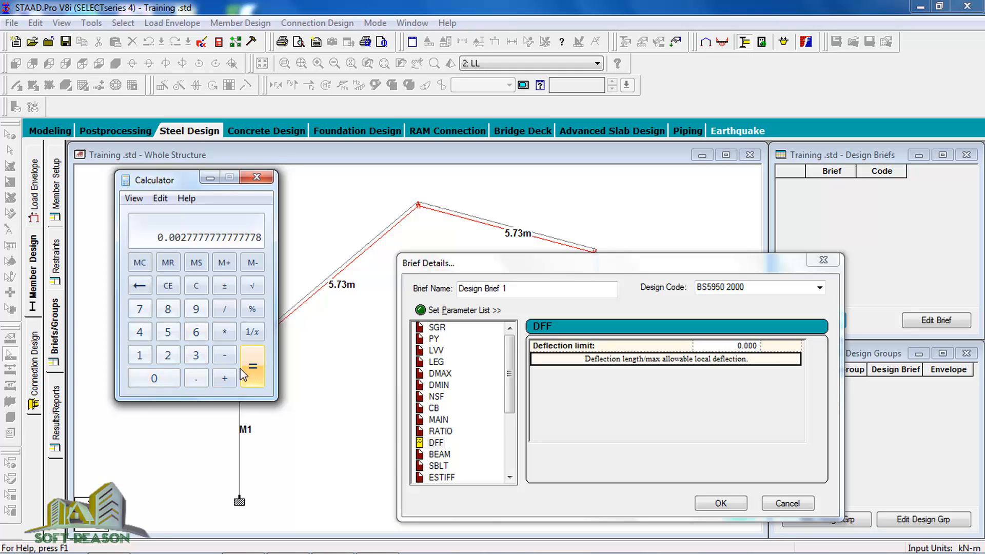
Step: Multiply the 1/360 ratio by the 5.73 m rafter length to get the allowable deflection
click(224, 331)
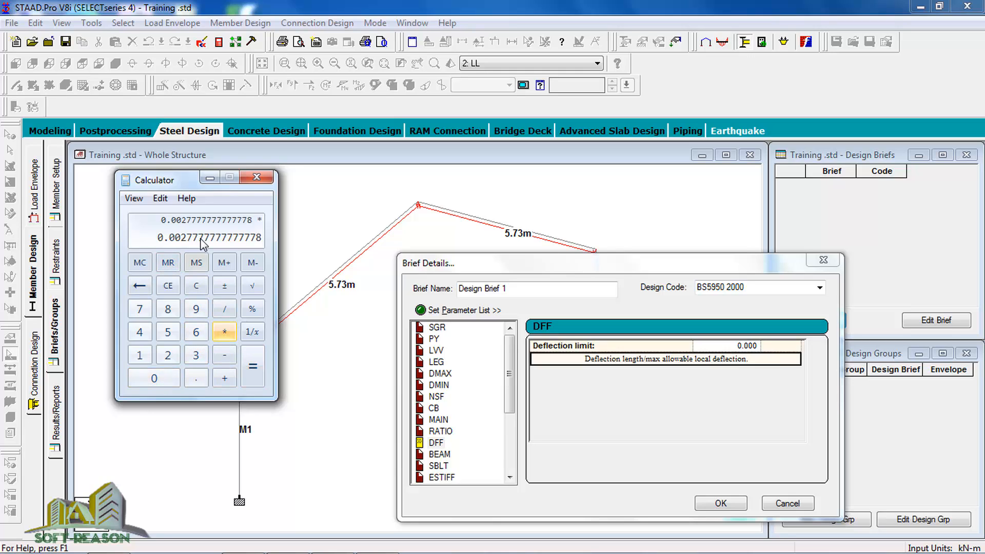
click(167, 332)
click(196, 378)
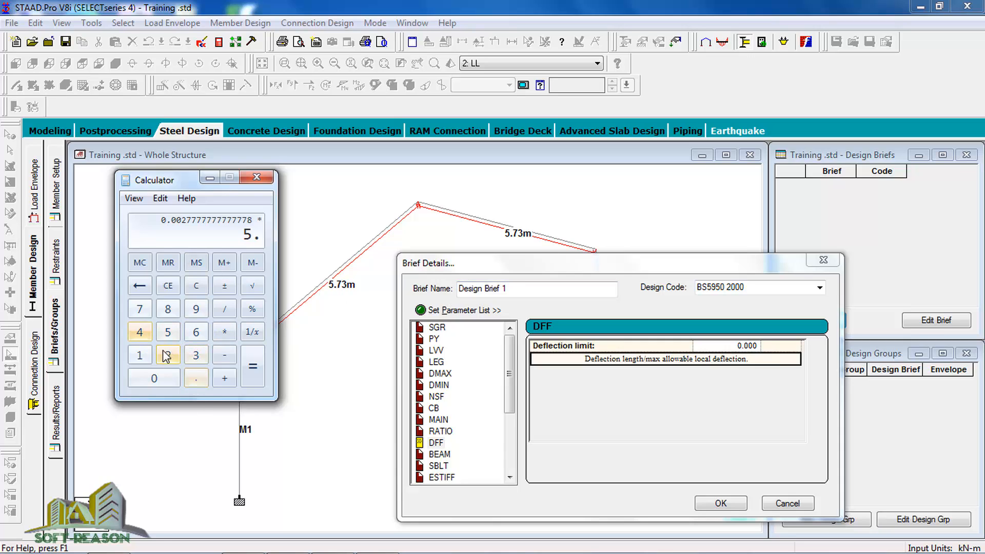
click(139, 309)
click(196, 355)
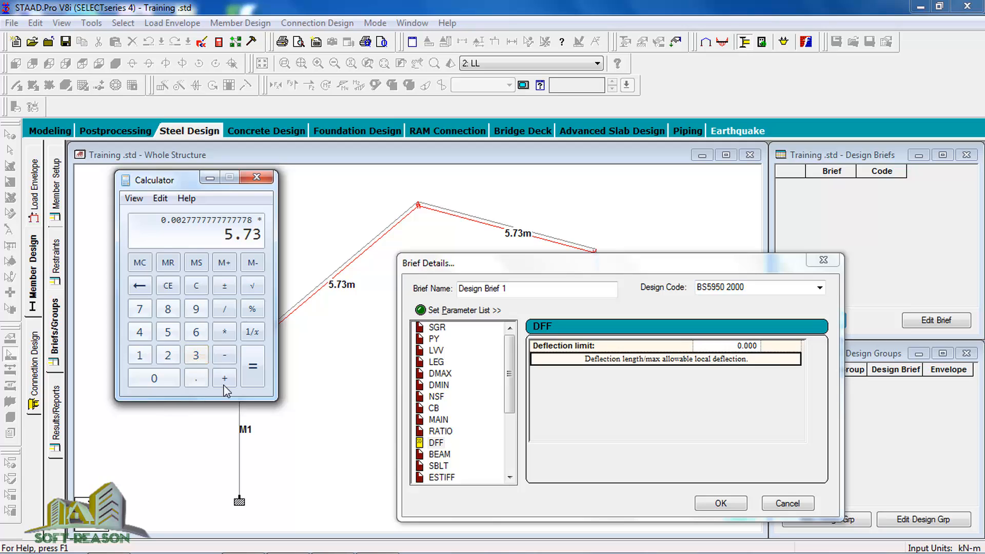
click(254, 378)
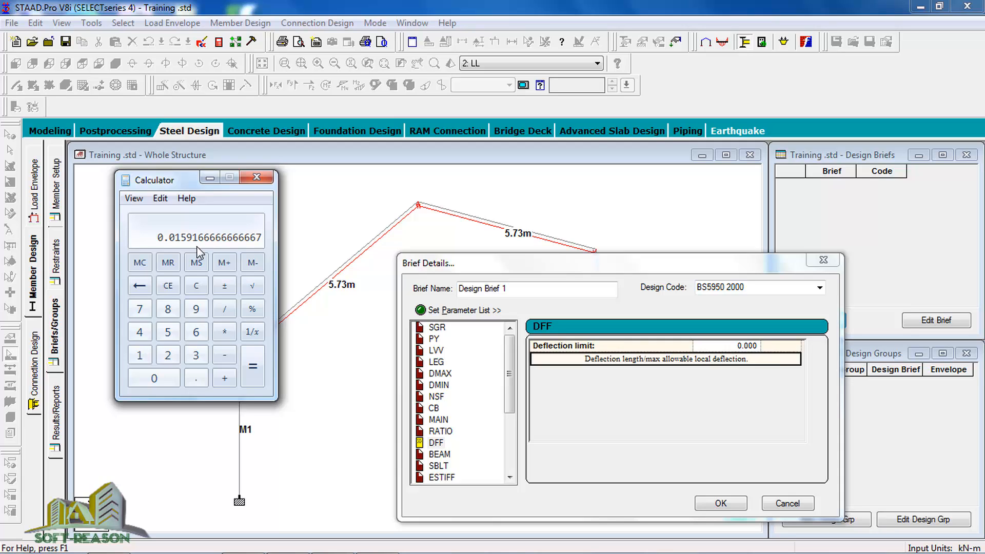
Step: Set the DFF deflection limit of Design Brief 1 to 0.159
click(763, 355)
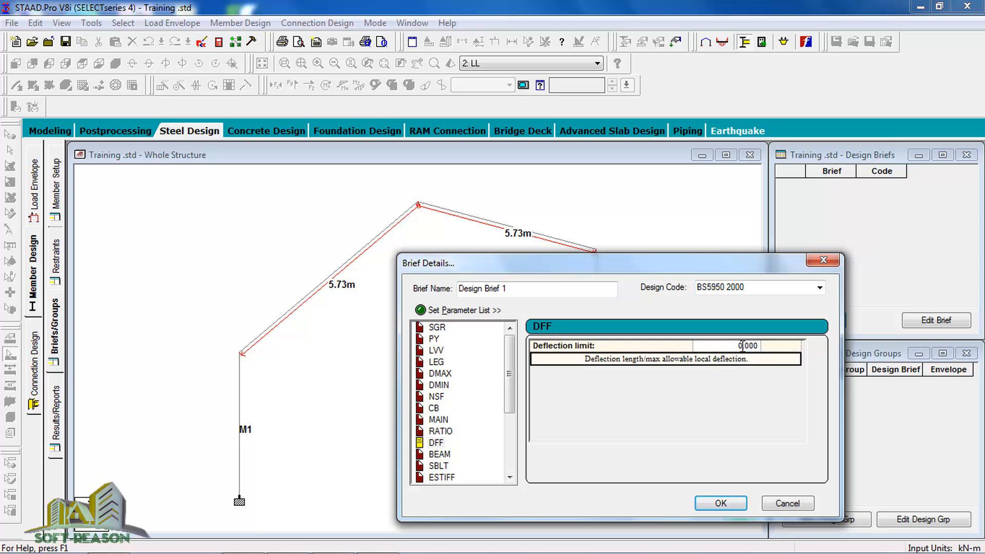
drag(745, 346, 764, 353)
text(159)
Step: Check the BEAM parameter and set the SBLT section type to Welded / built up section (1)
drag(508, 390, 508, 429)
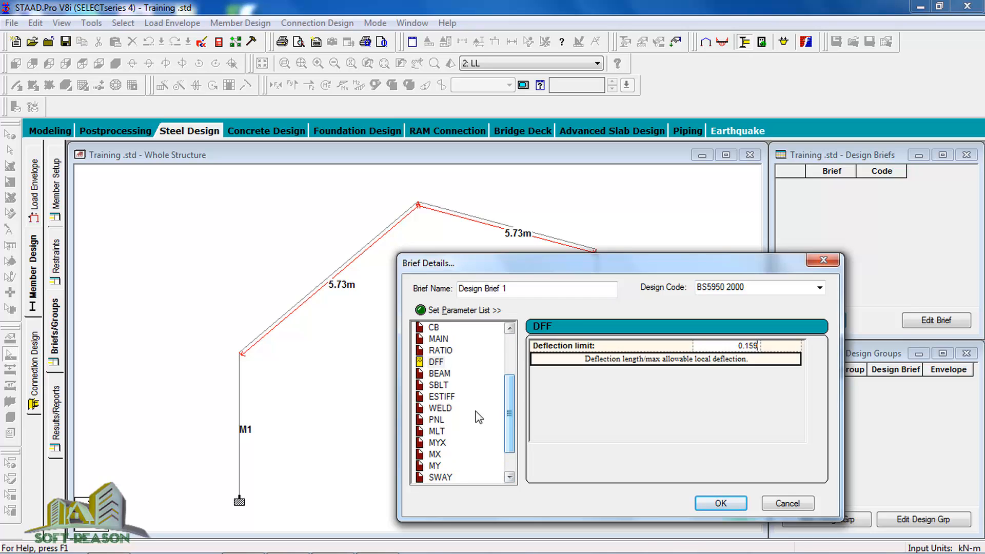
click(438, 374)
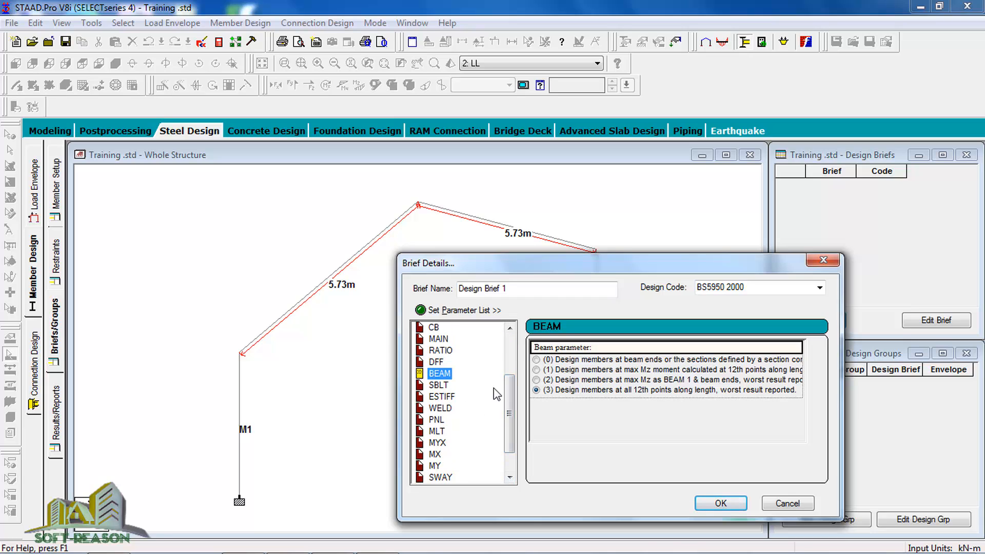
click(437, 386)
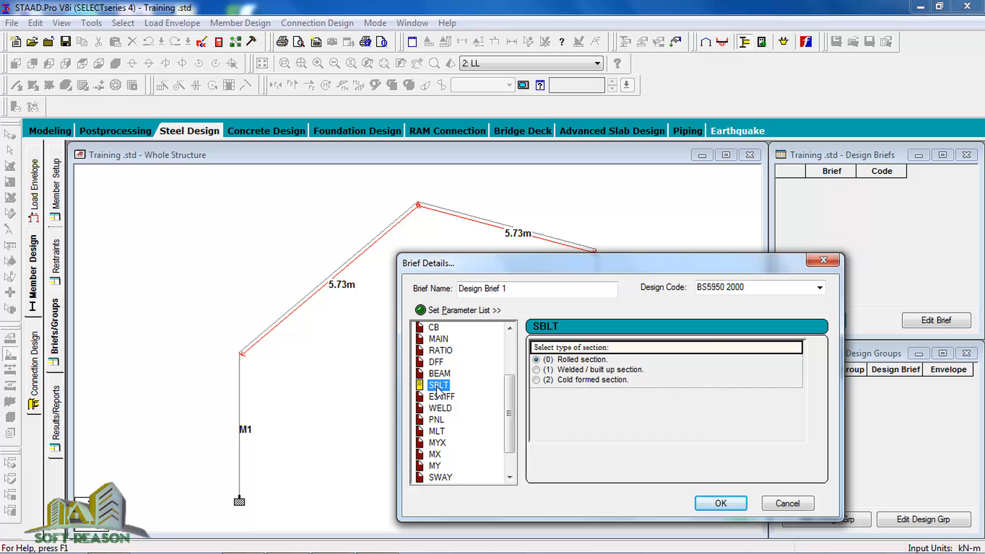
click(537, 370)
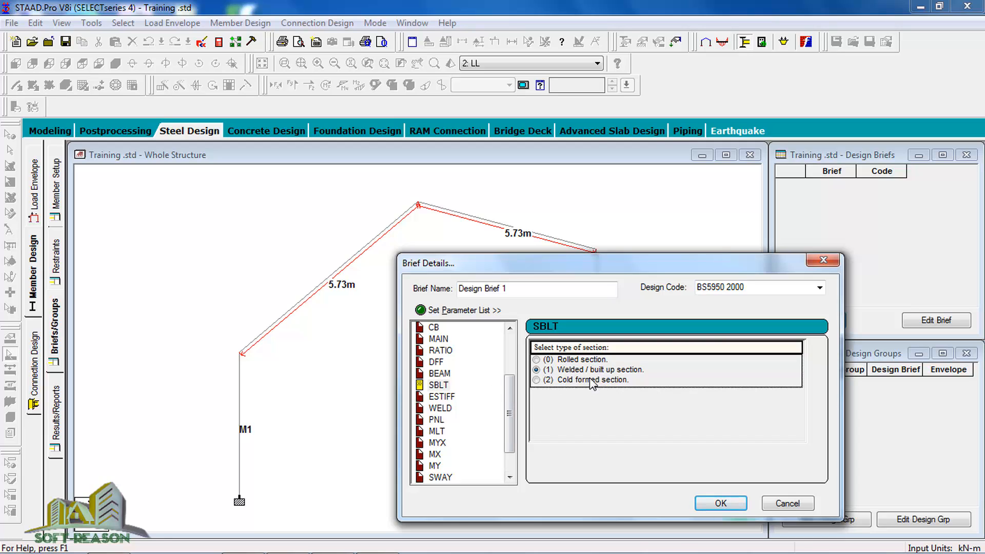
Step: Review the remaining brief parameters from ESTIFF through TB, leaving them as they are, and accept the design brief
click(440, 398)
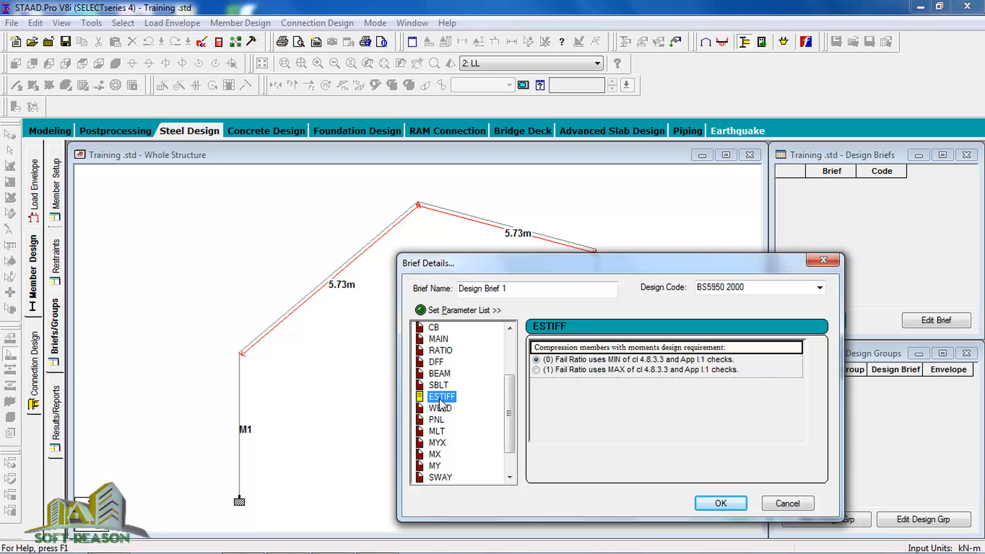
click(439, 408)
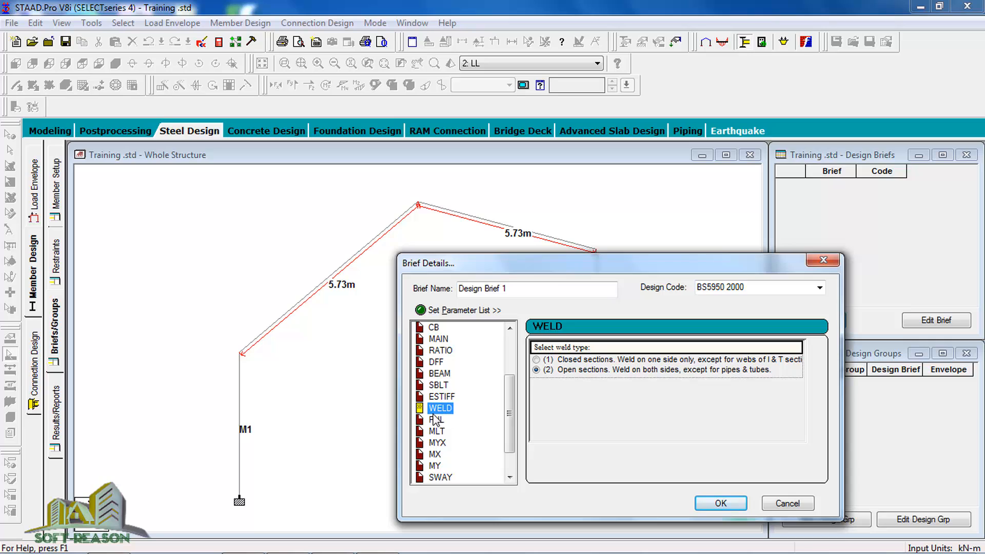
click(436, 421)
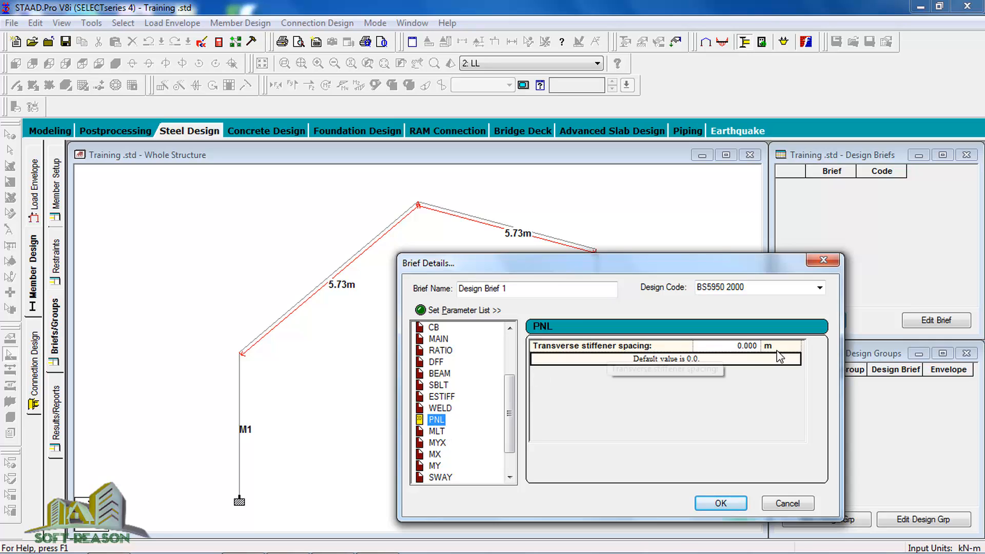
click(437, 431)
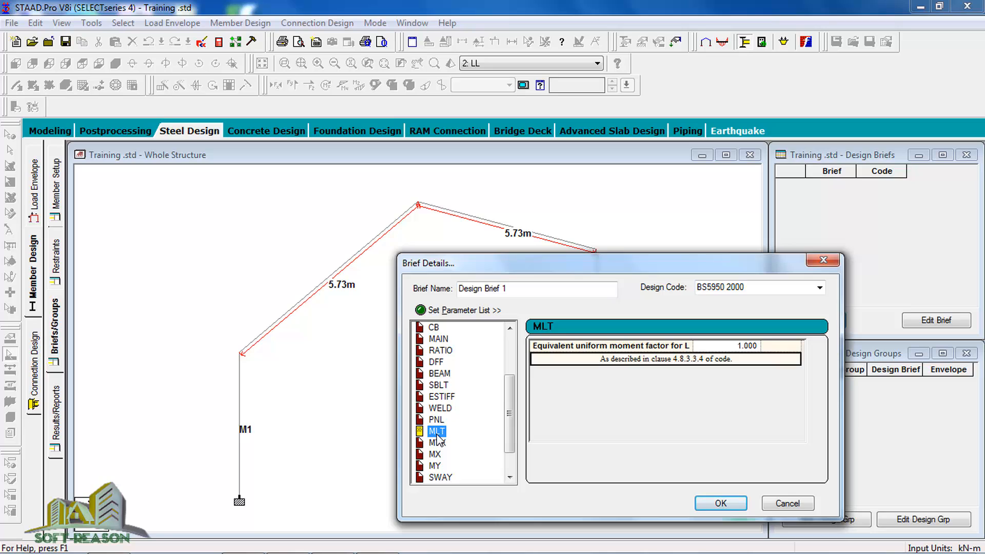
click(434, 454)
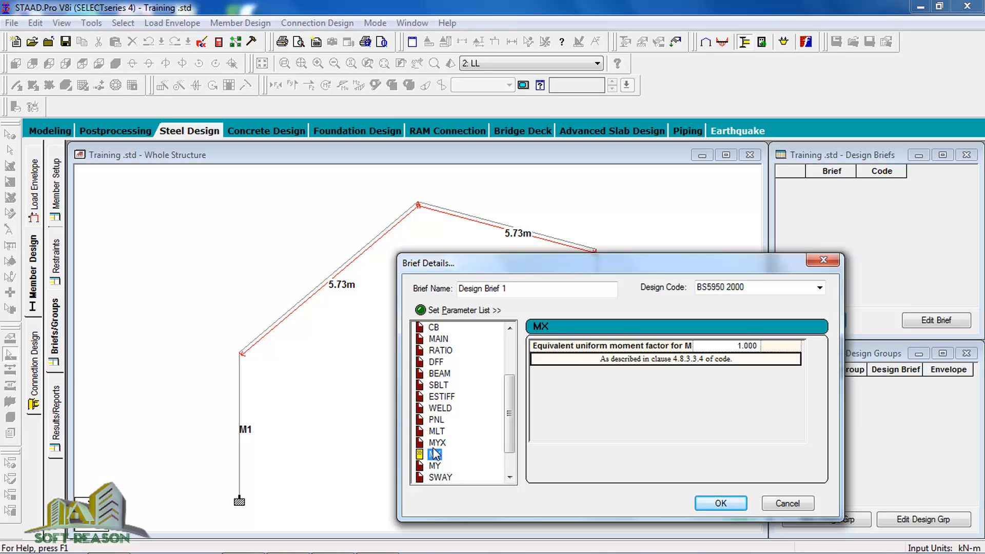
scroll(454, 479, down, 1)
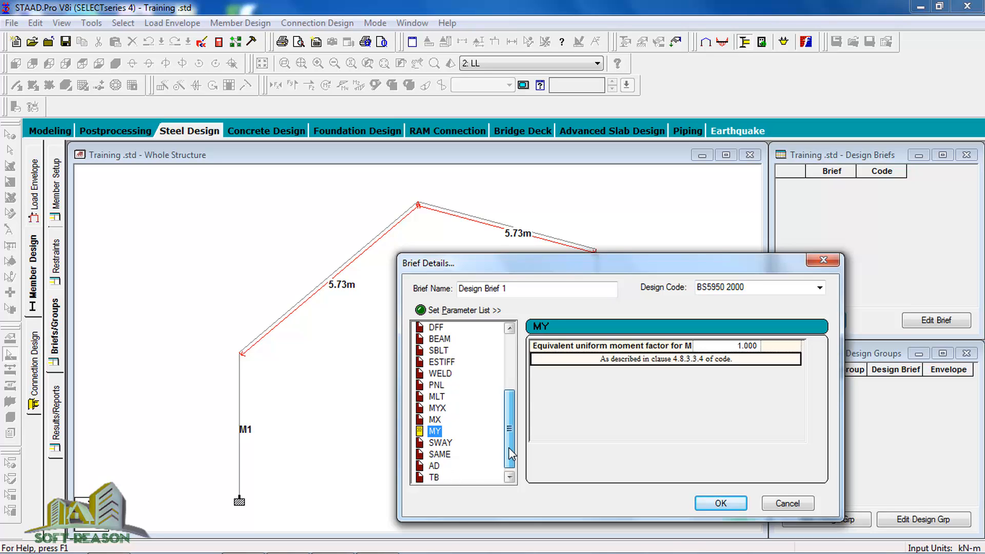
click(440, 442)
click(439, 455)
click(434, 466)
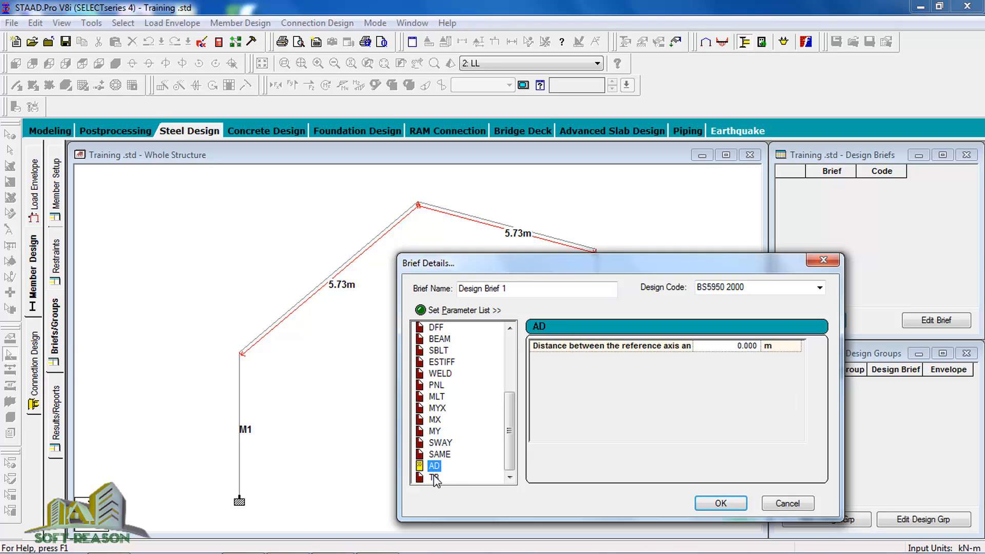
click(434, 477)
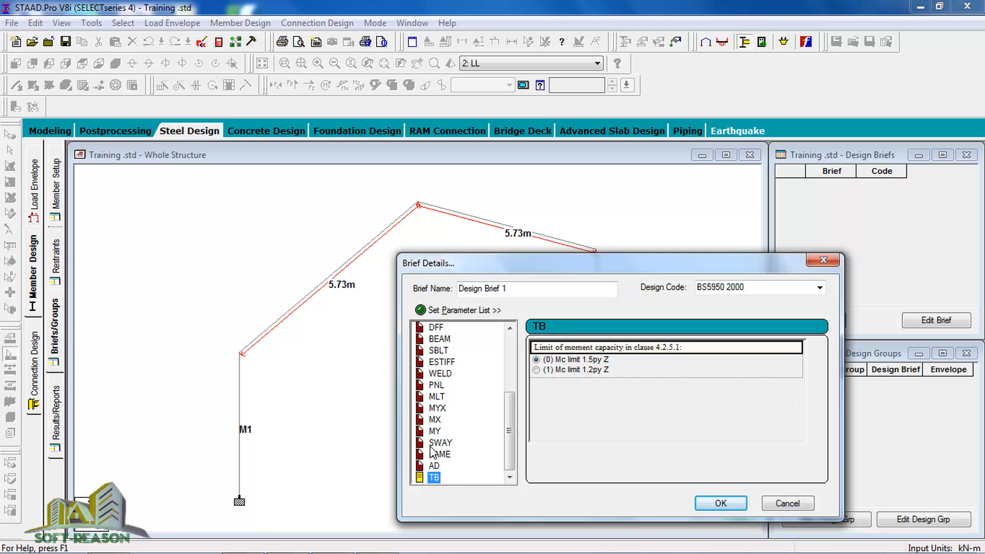
click(720, 503)
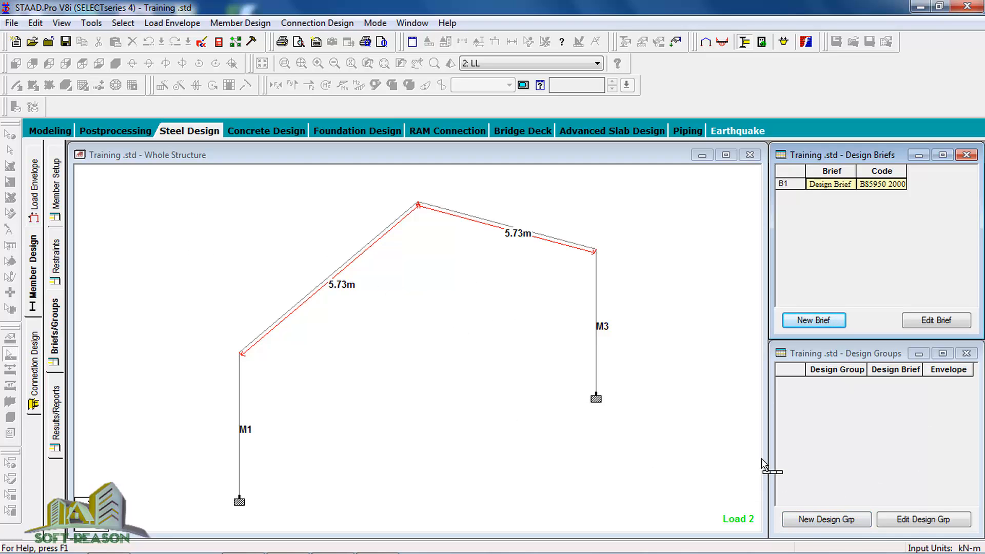
Step: Create a new design group named RAFTER using Design Envelope 1 and Design Brief 1
click(817, 520)
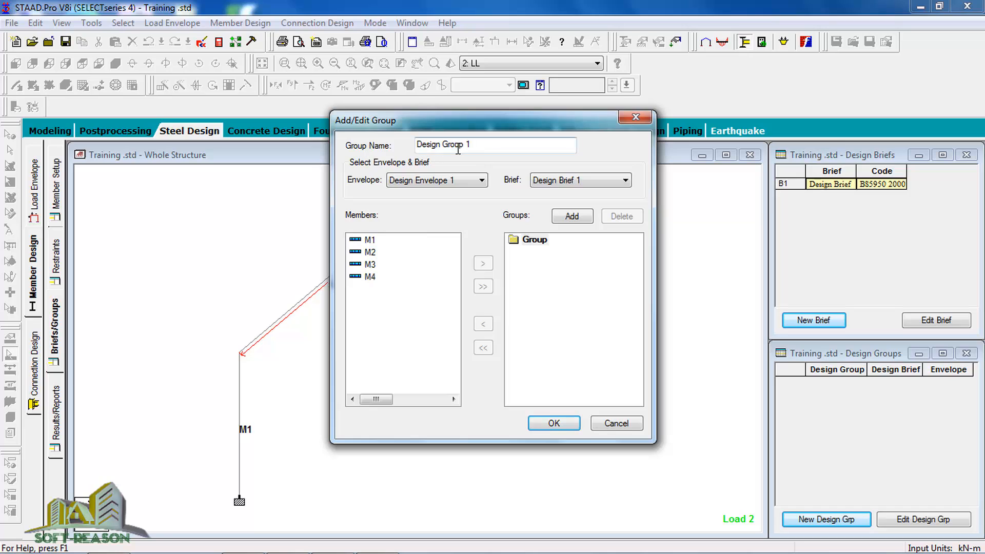
drag(468, 145, 411, 148)
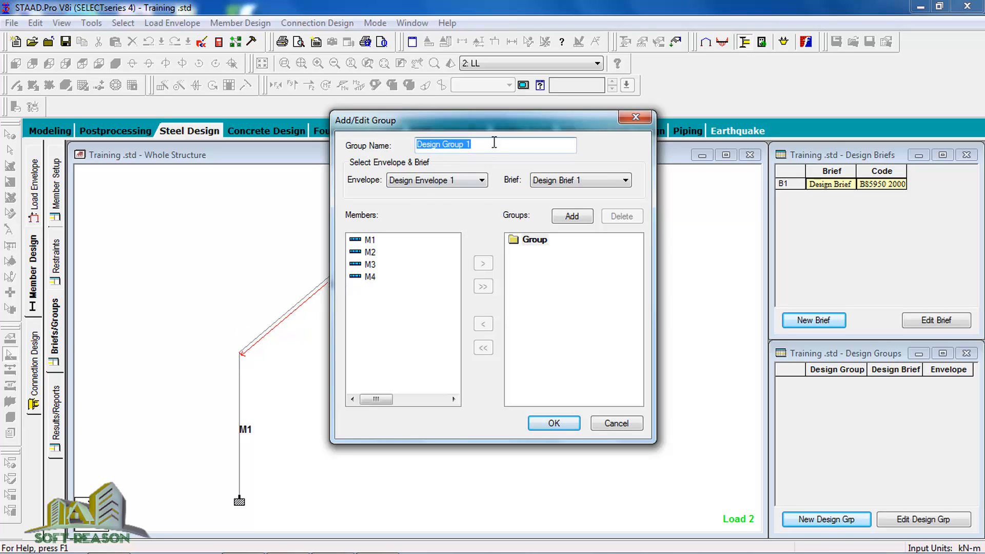
text(rAFTER)
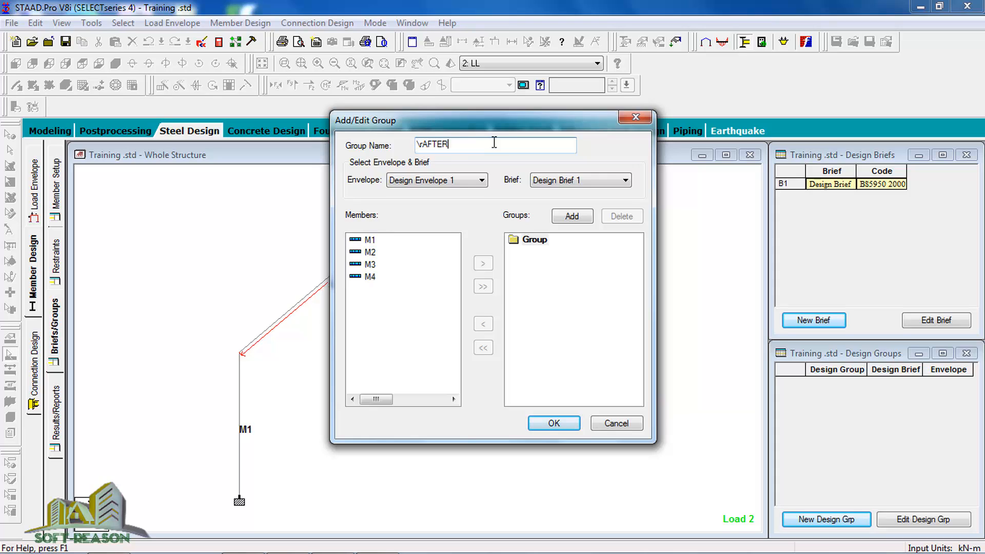
key(BackSpace)
key(BackSpace)
text(R)
click(571, 216)
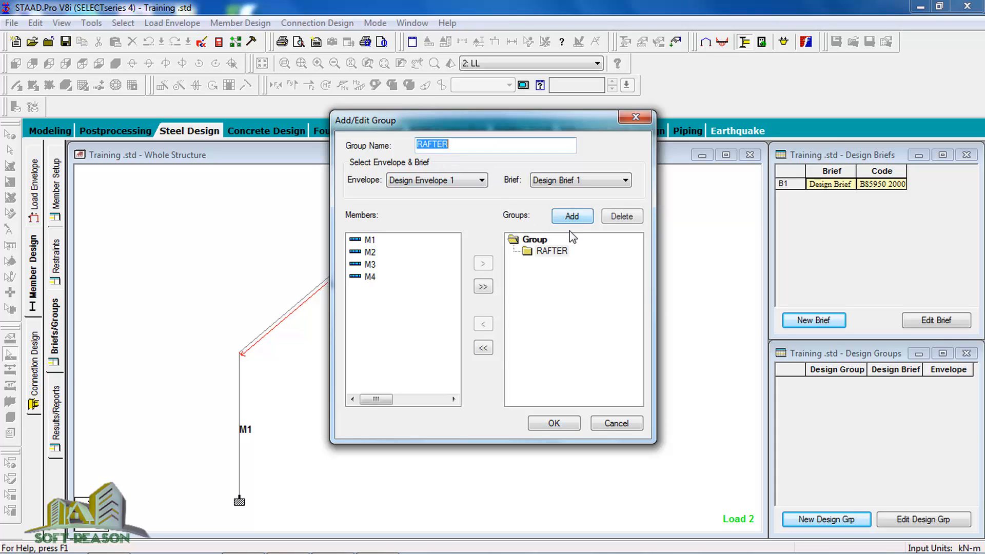
Step: Assign the sloping members M2 and M4 to the RAFTER group and confirm the group
drag(570, 122, 598, 344)
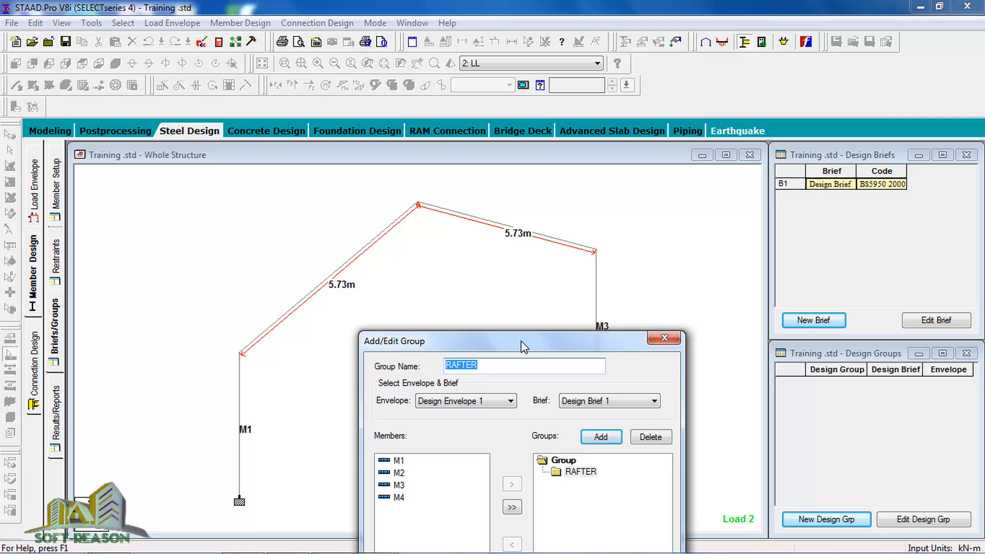
drag(523, 344, 553, 261)
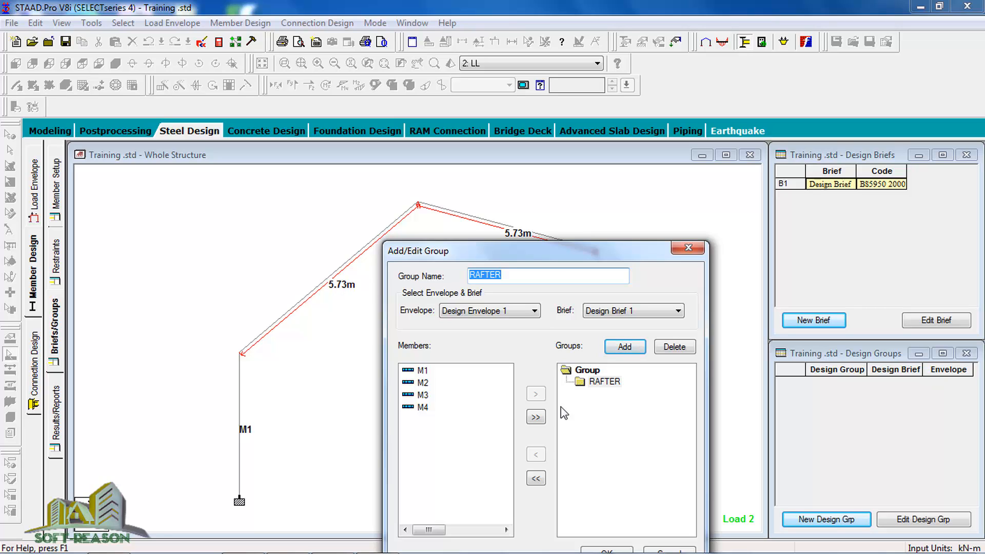
click(424, 383)
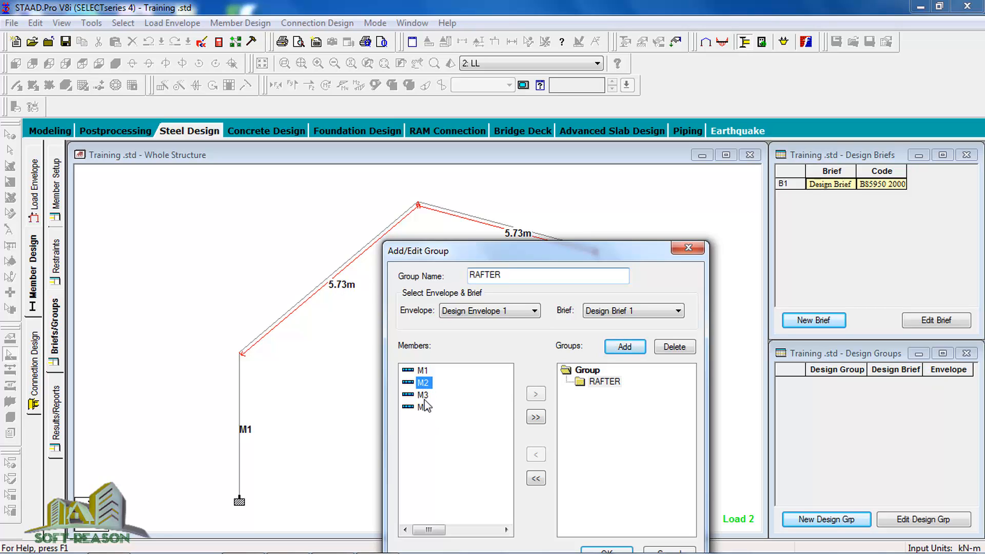
click(535, 395)
click(423, 407)
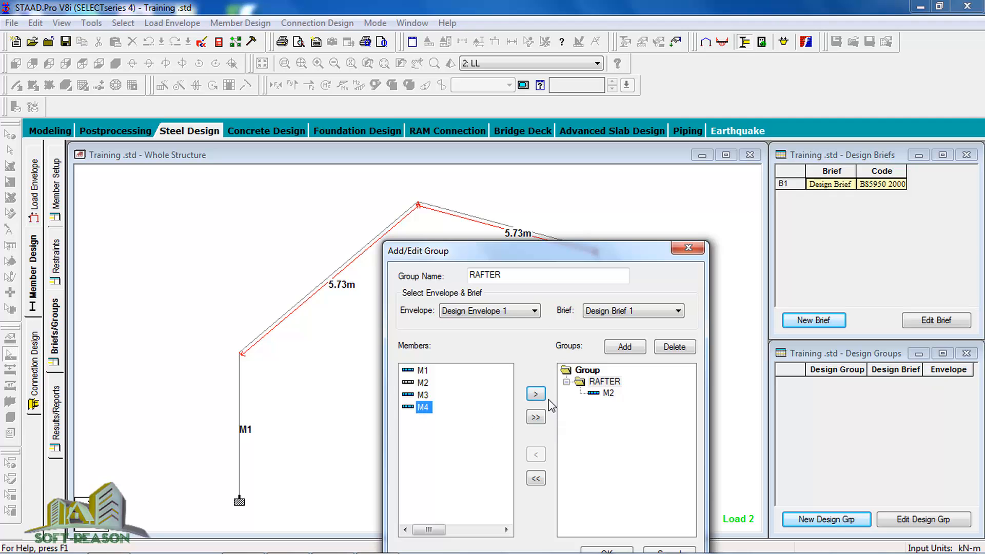
click(536, 395)
drag(583, 253, 589, 202)
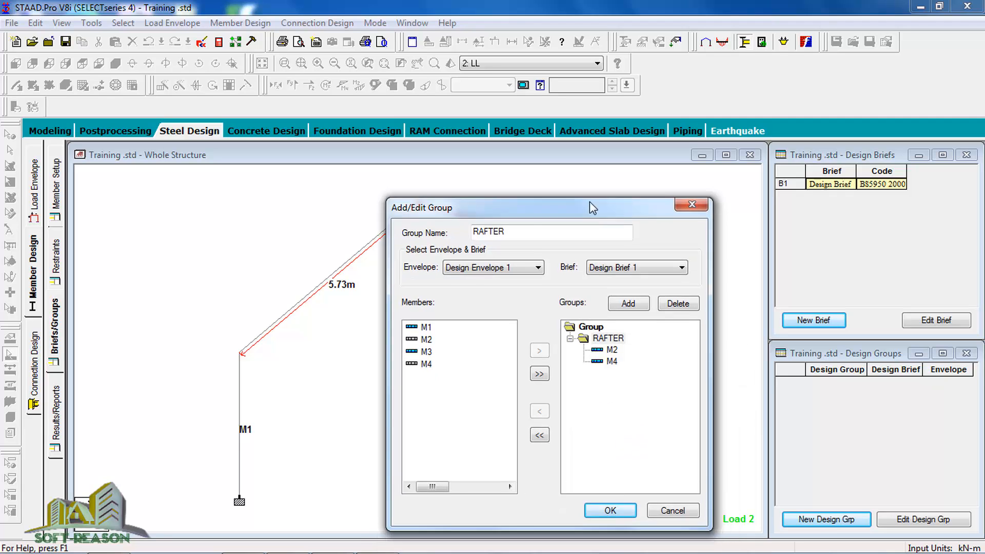
click(616, 502)
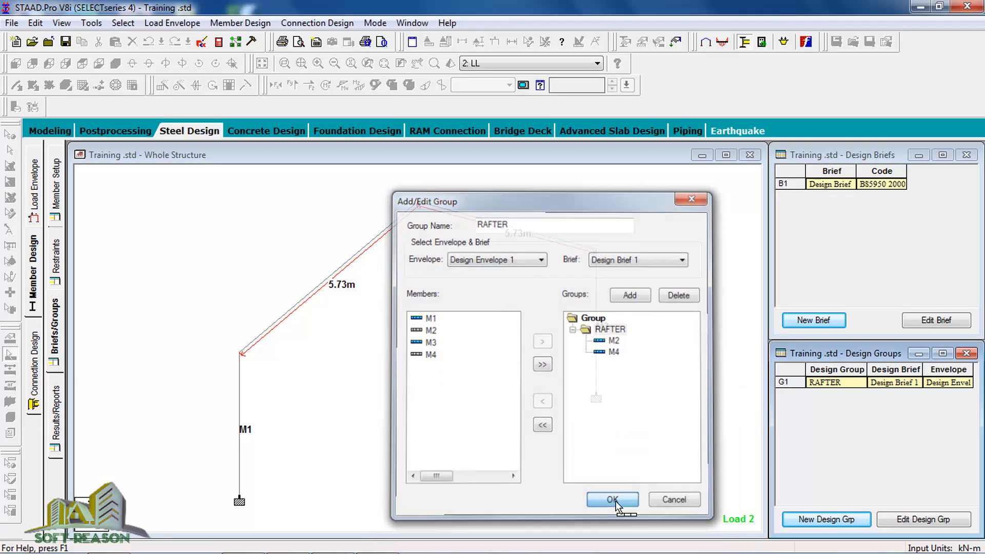
Step: Create a second design group named Steel Column using Design Envelope 1 and Design Brief 1
click(836, 519)
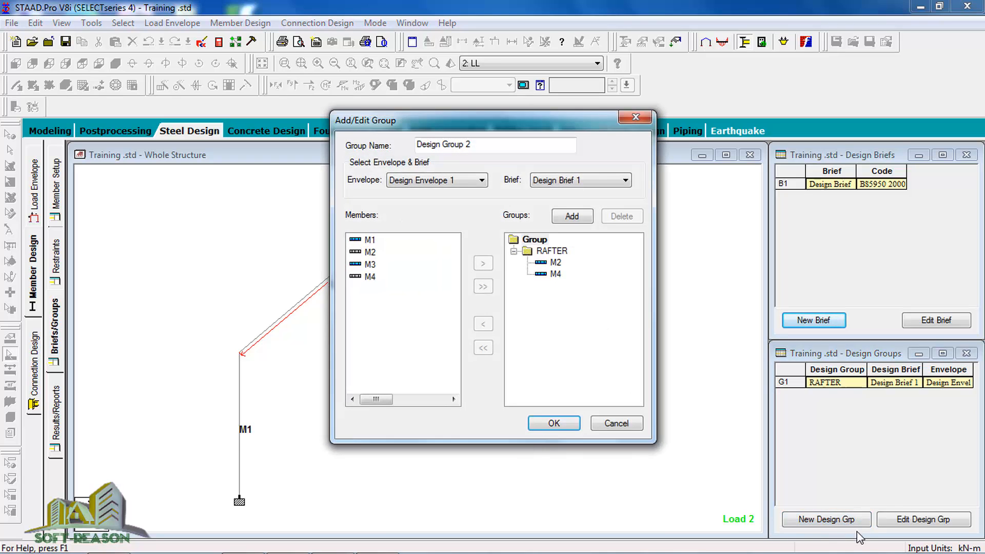
drag(477, 149, 390, 152)
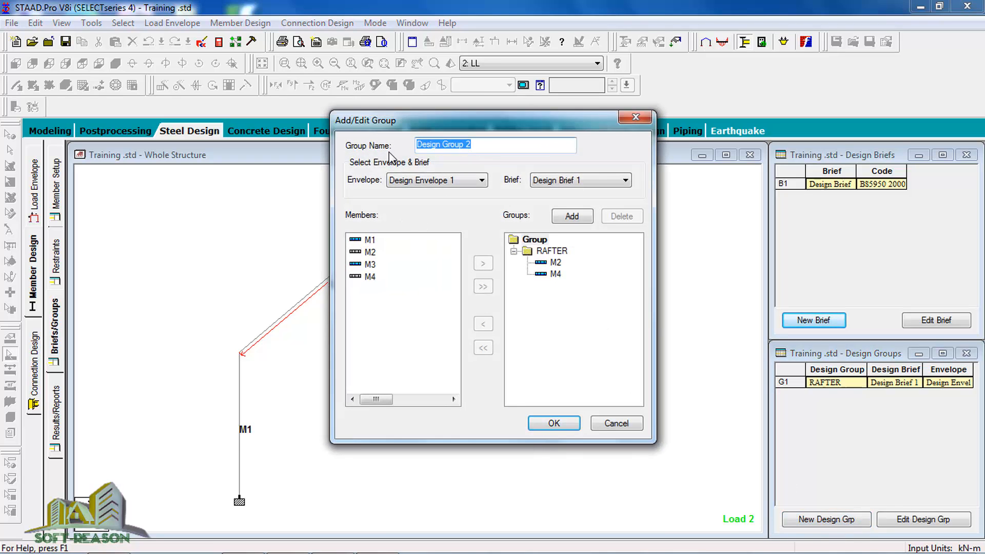
text(Steel Column)
click(573, 216)
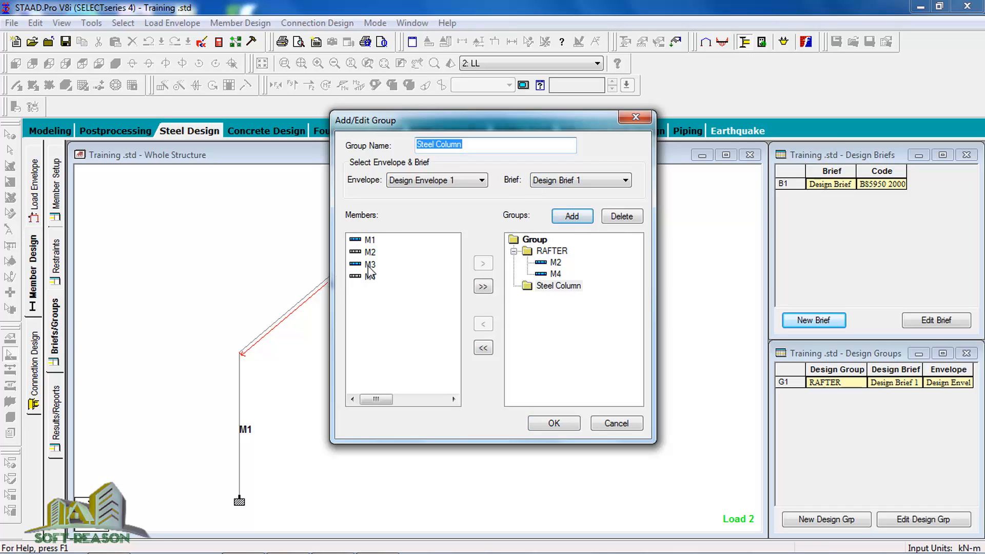
Step: Assign the column members M3 and M1 to the Steel Column group and confirm the group
click(369, 264)
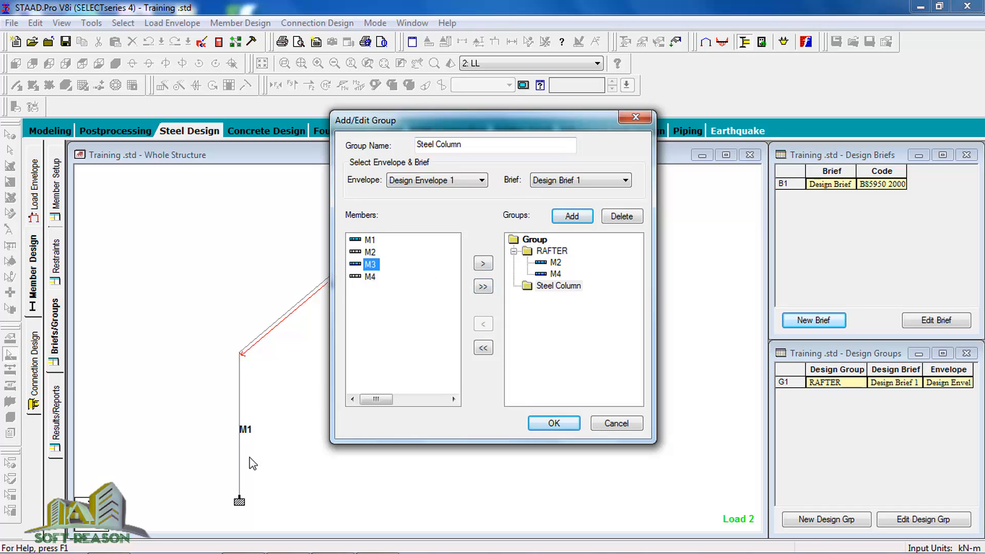
click(483, 264)
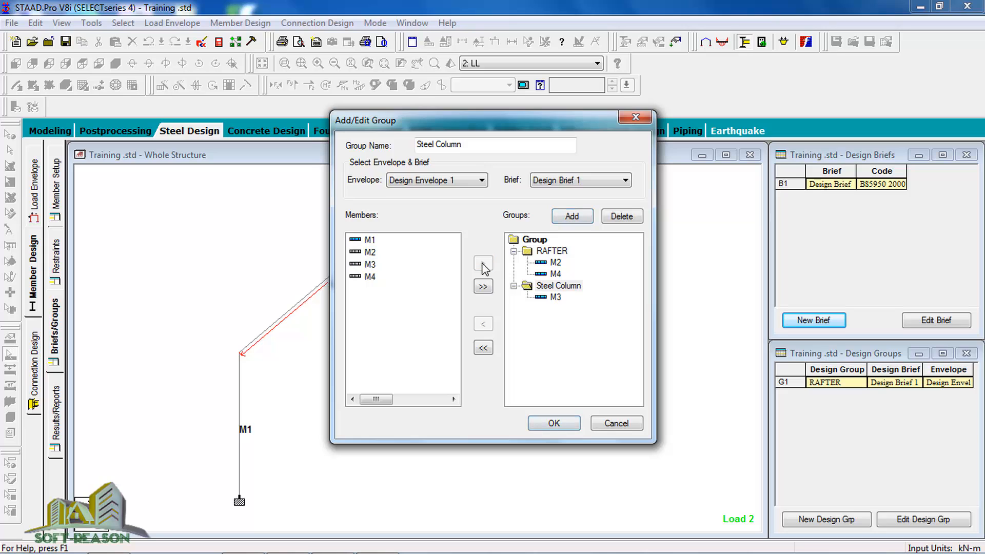
click(368, 241)
click(484, 265)
click(555, 423)
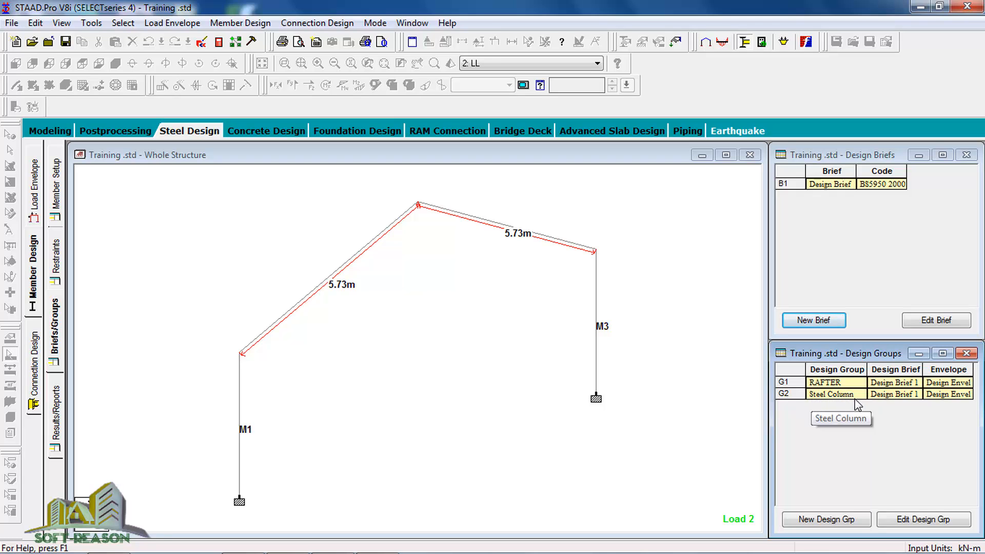
Step: Run the Check Code group design on the design groups and dismiss the completion notice
click(460, 321)
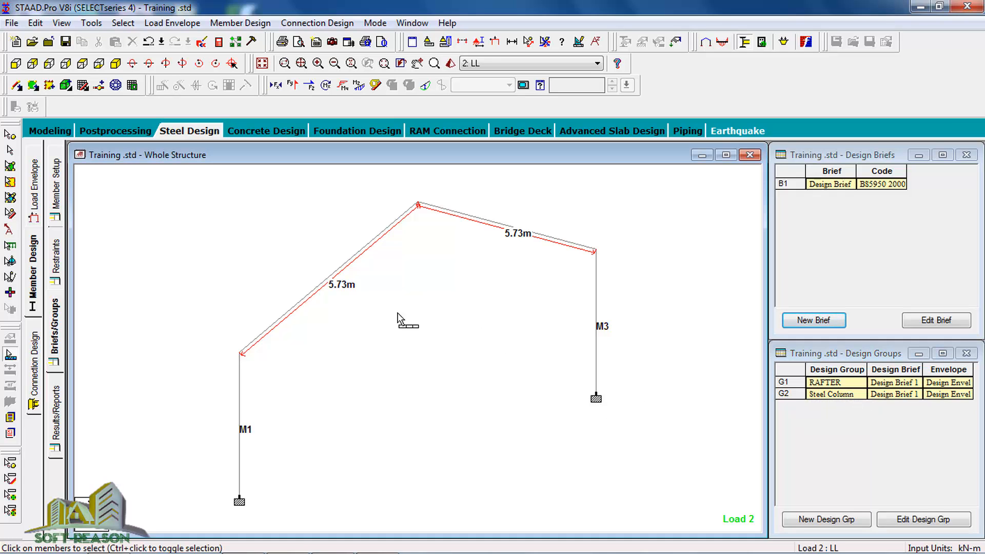
click(240, 24)
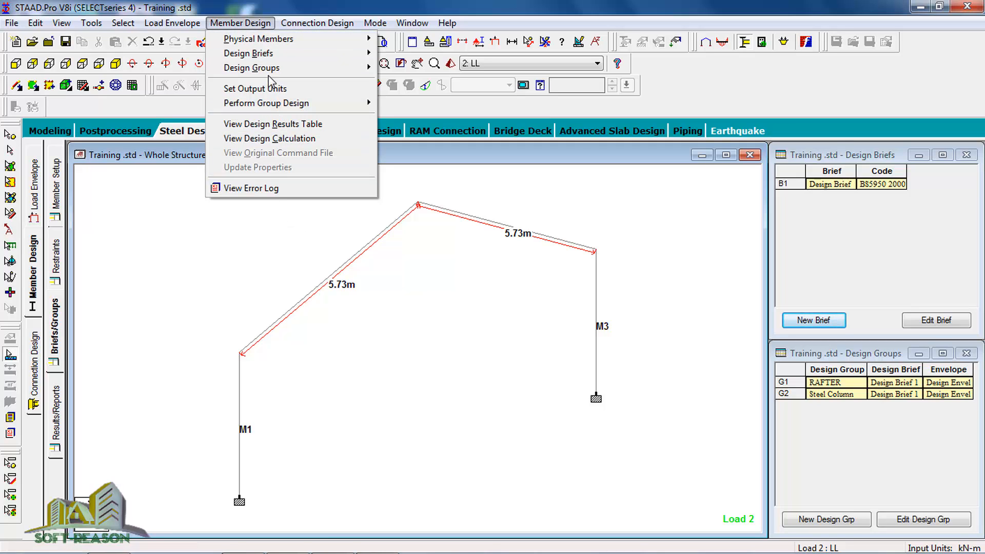
mouse_move(274, 106)
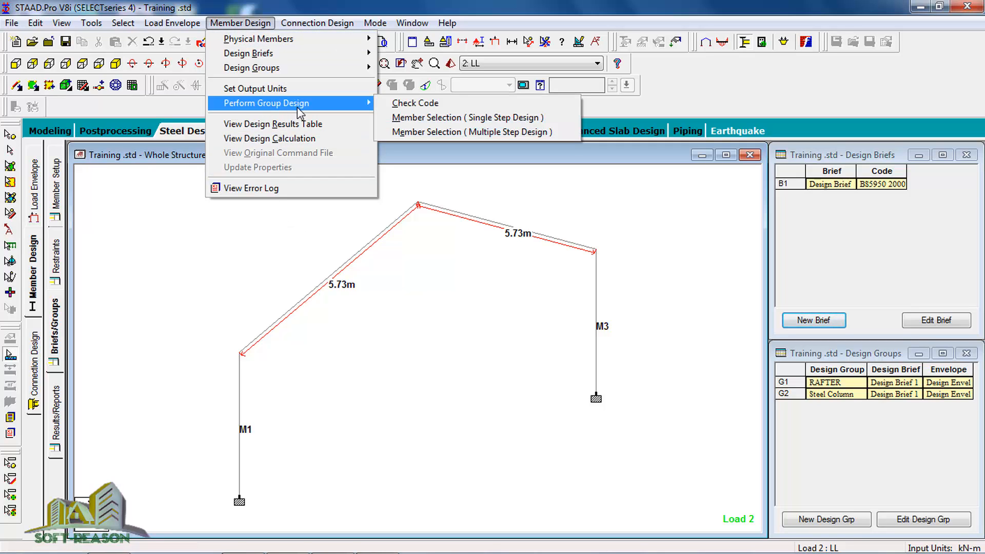
click(409, 105)
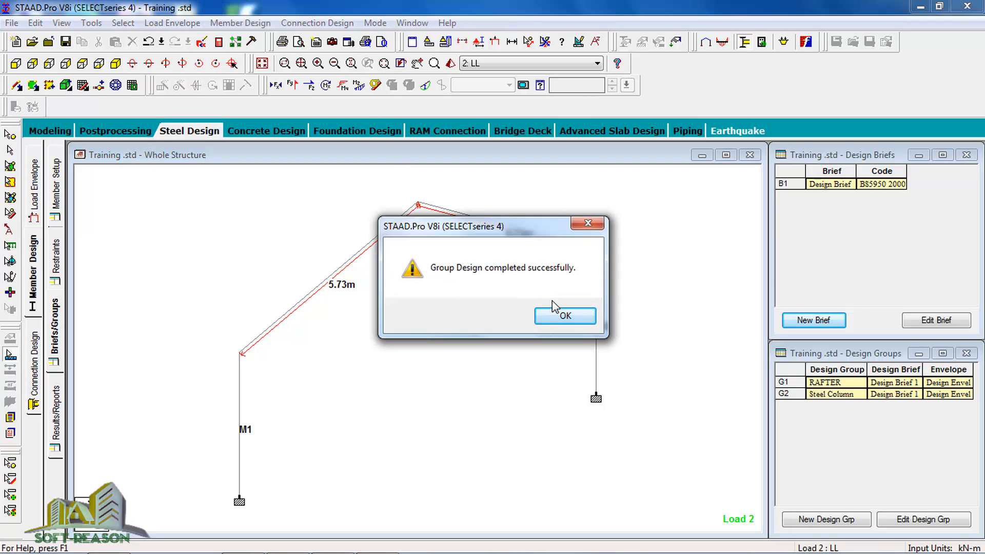
click(564, 315)
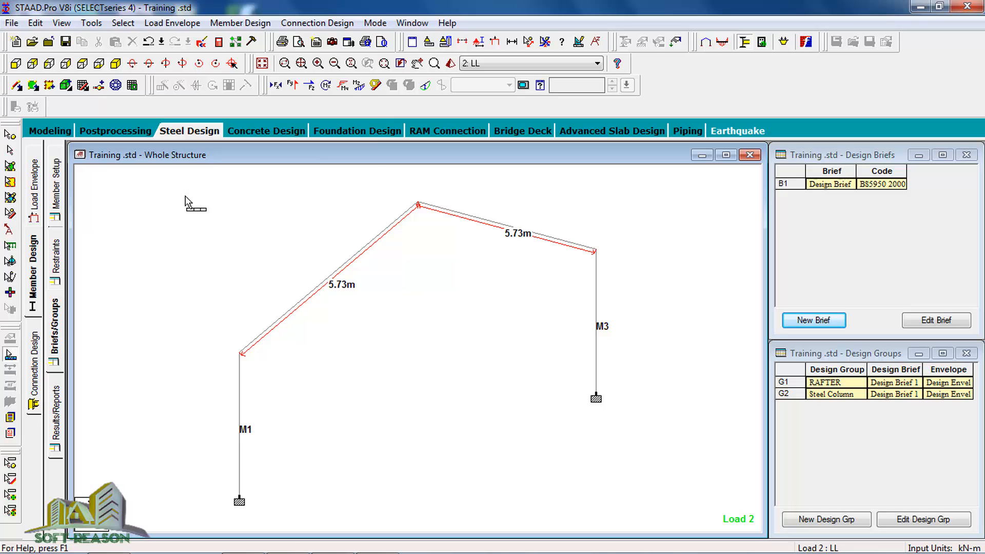
Step: Run the Member Selection (Single Step Design) group design and dismiss the completion notice
click(240, 23)
mouse_move(277, 108)
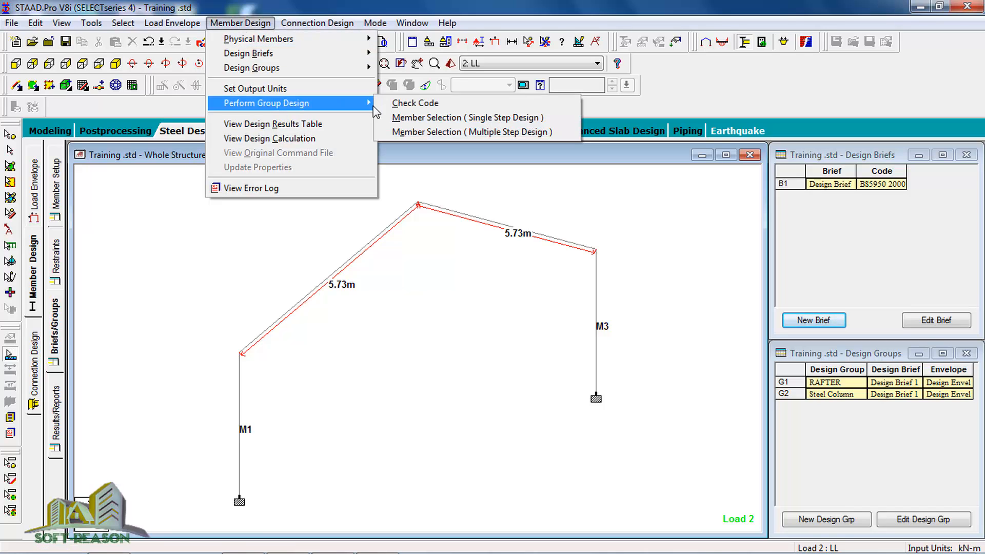
click(431, 123)
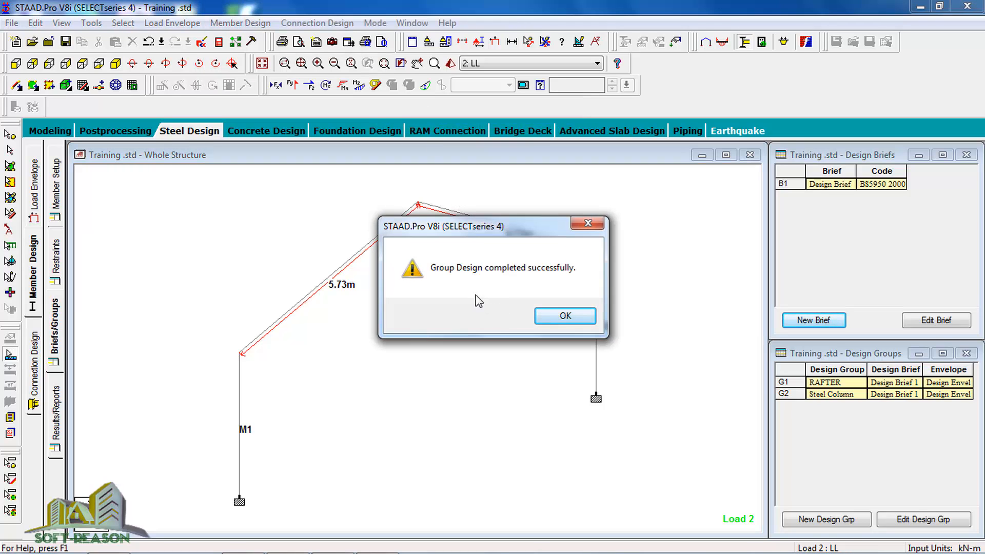
click(564, 315)
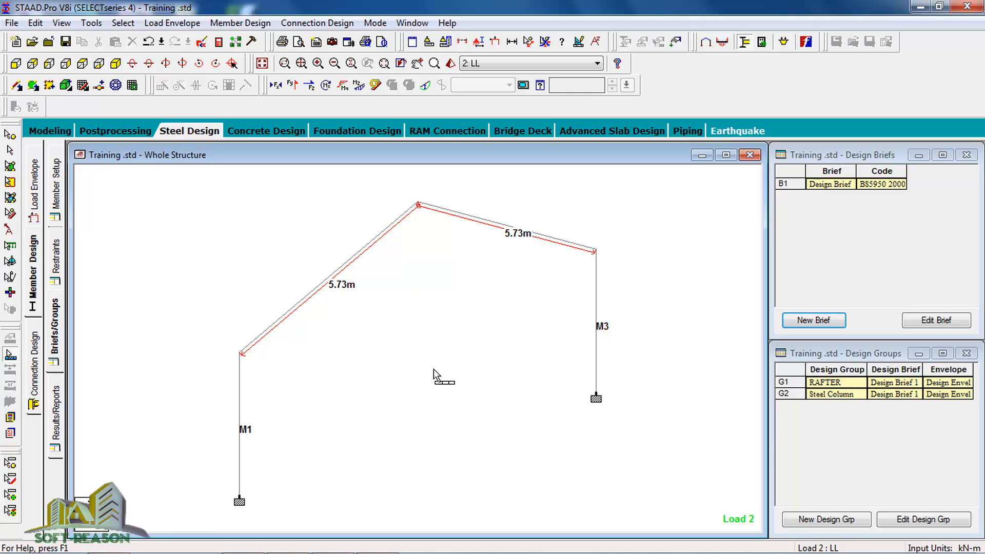
Step: Review the Design Results Table for both groups, widening the Design Section column to show full section names, and close the table
click(241, 26)
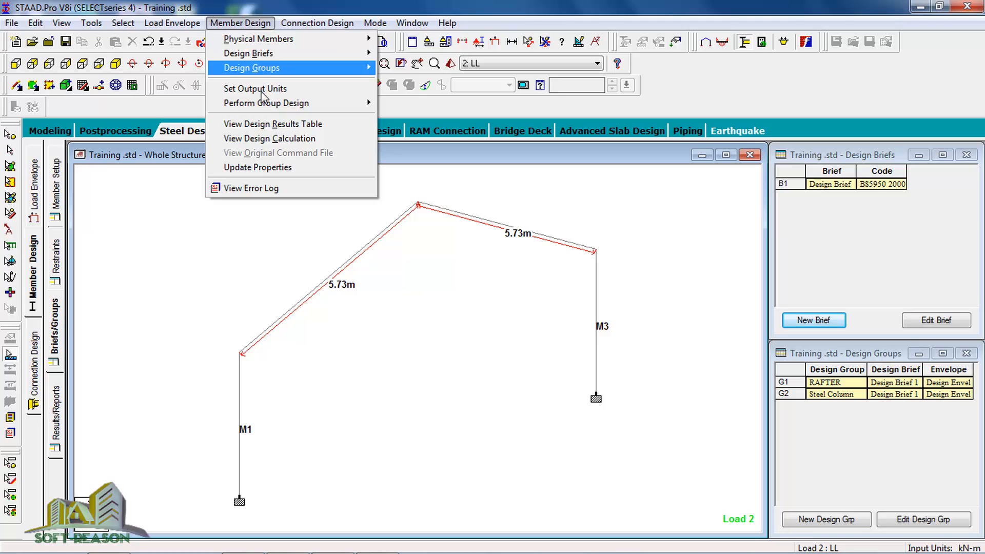
click(267, 125)
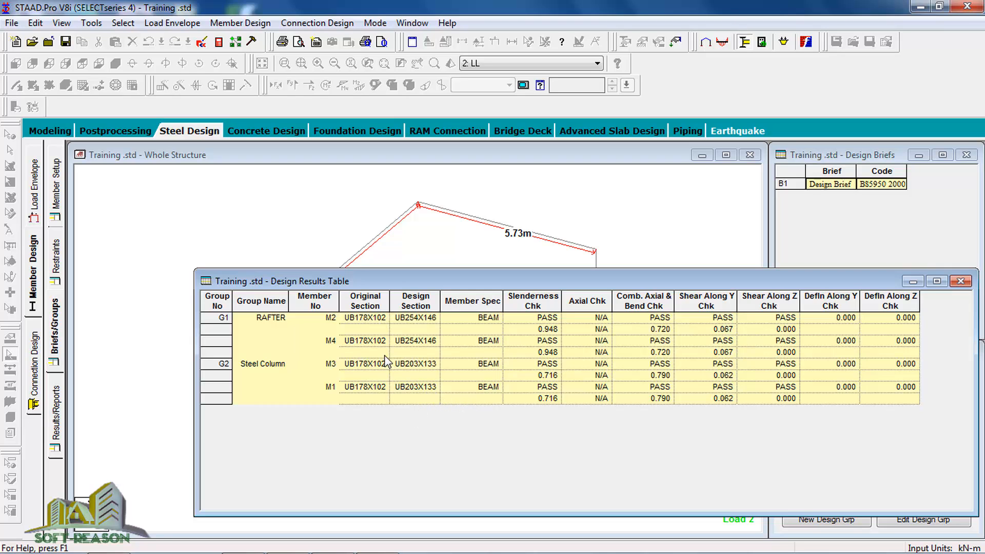
drag(441, 302, 467, 302)
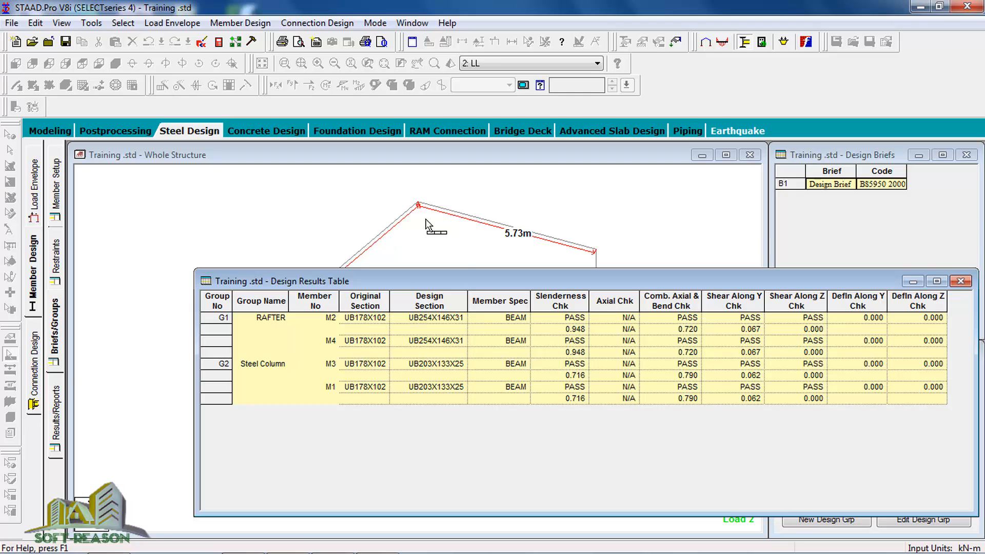
drag(458, 282, 419, 252)
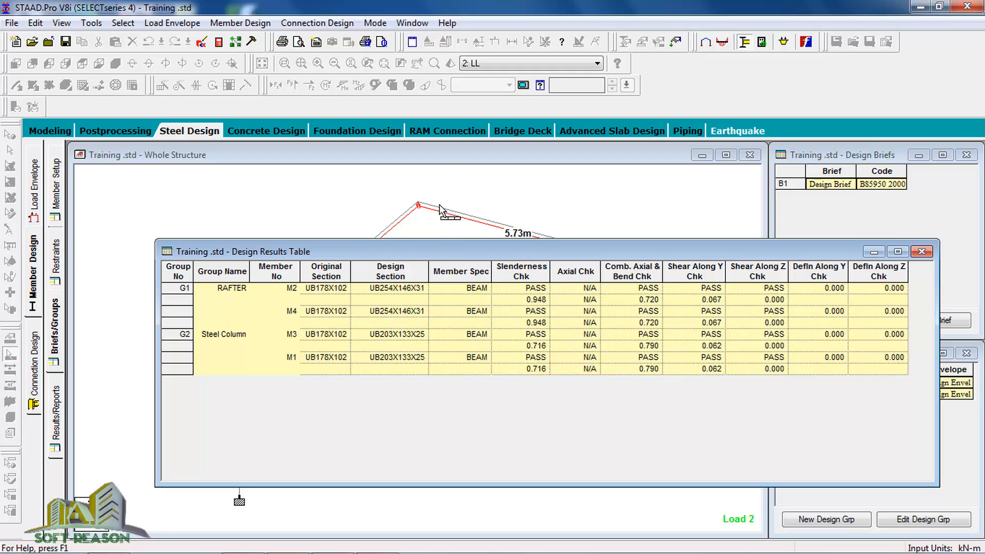
click(921, 252)
Step: Select the left rafter as a physical member and open its design calculation
click(357, 255)
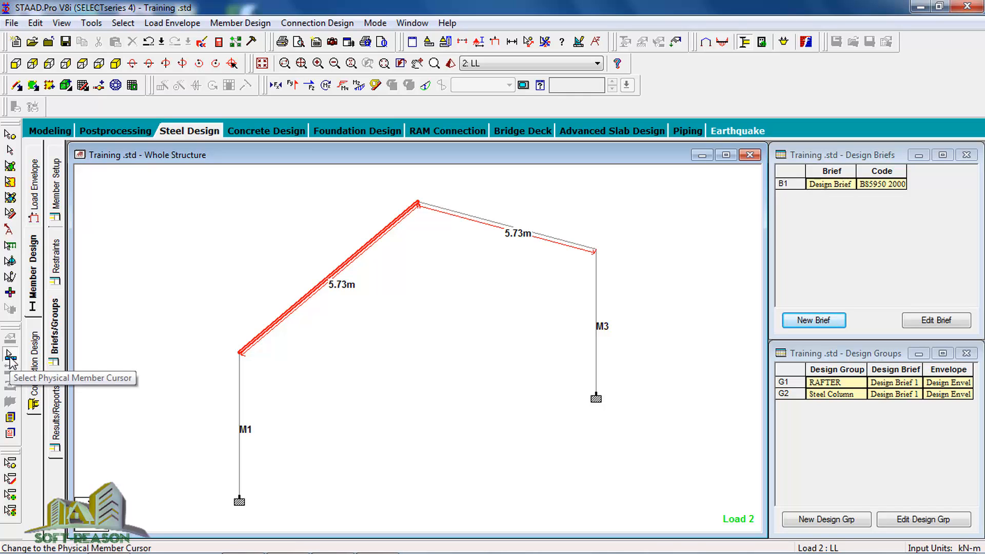
click(10, 358)
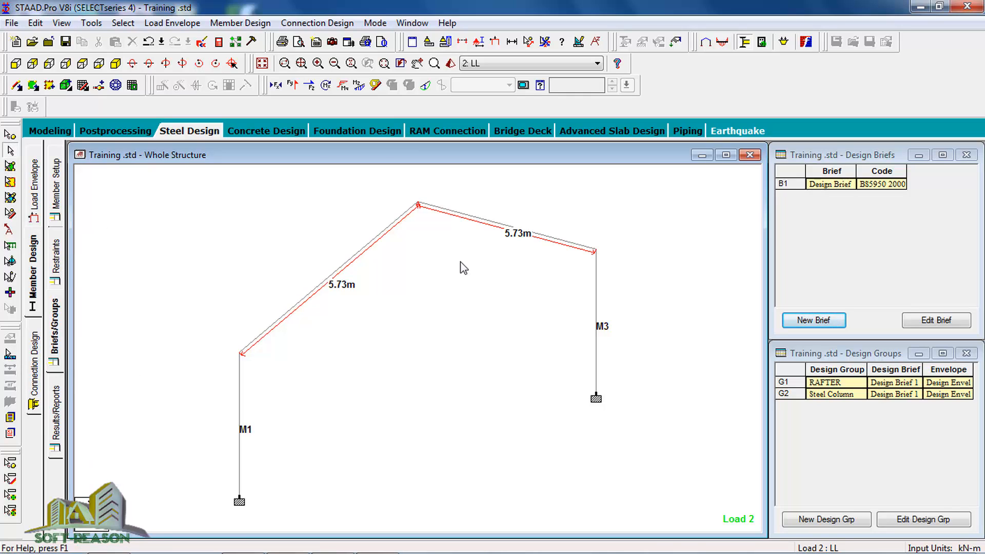
click(460, 215)
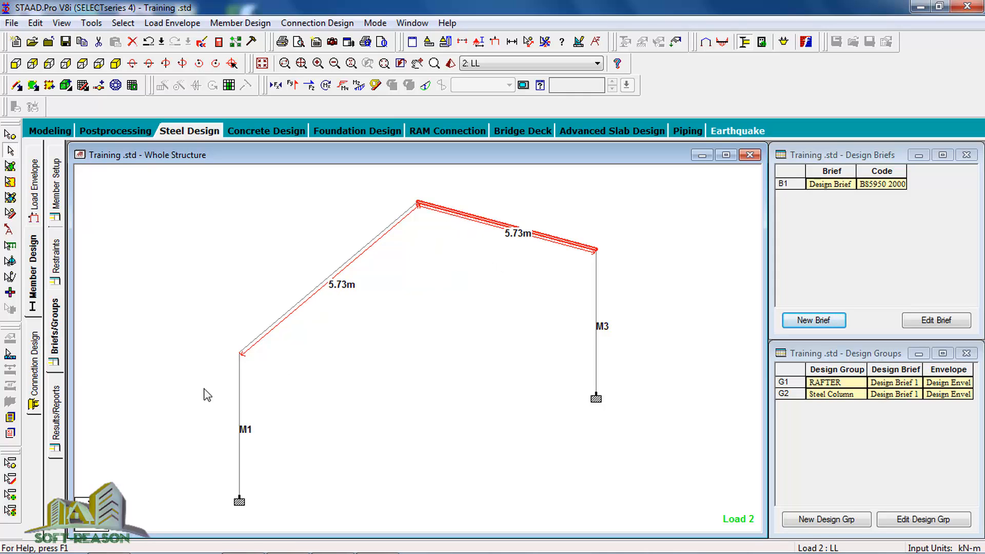
click(10, 355)
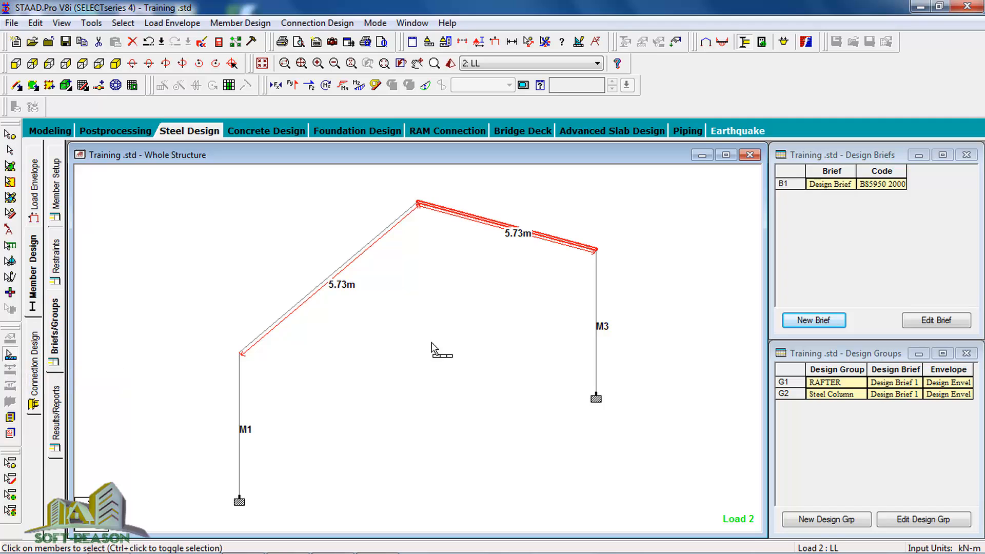
click(353, 261)
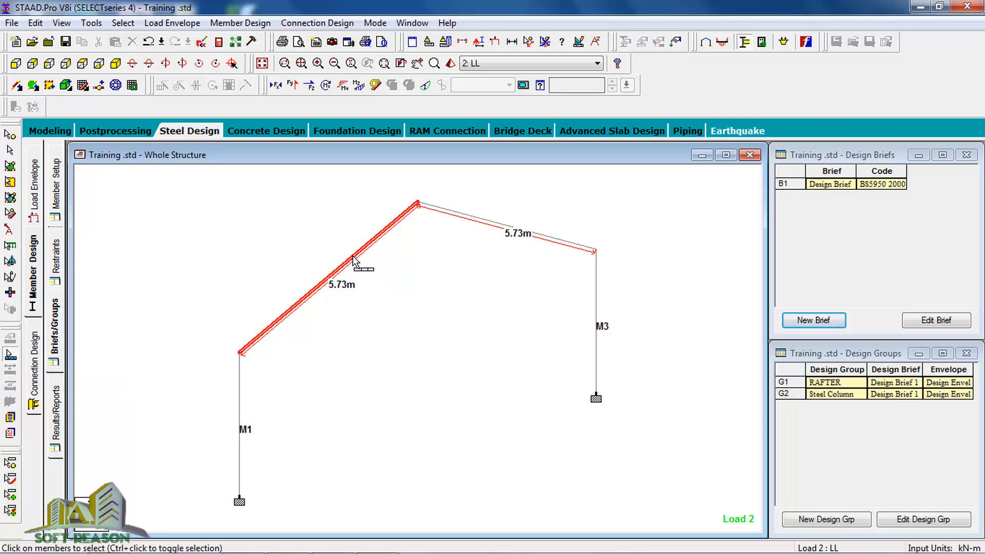
right_click(353, 261)
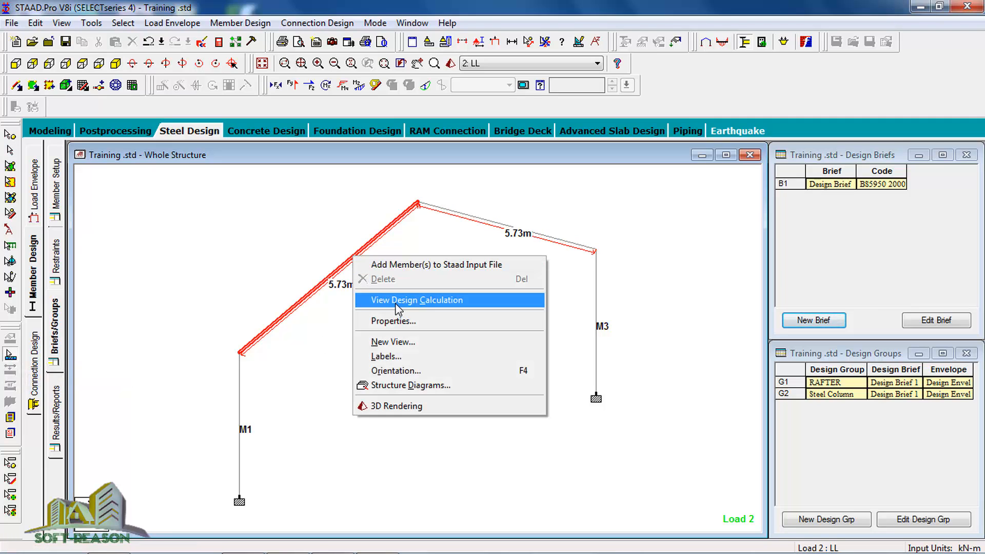
click(396, 302)
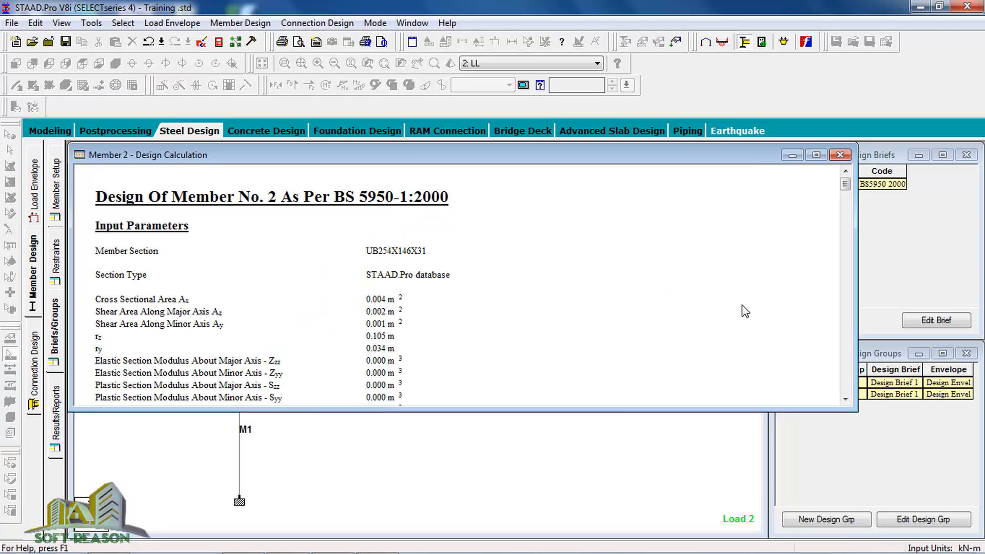
Step: Read through member 2's BS 5950-1:2000 design calculation down to the design summary and close it
click(845, 399)
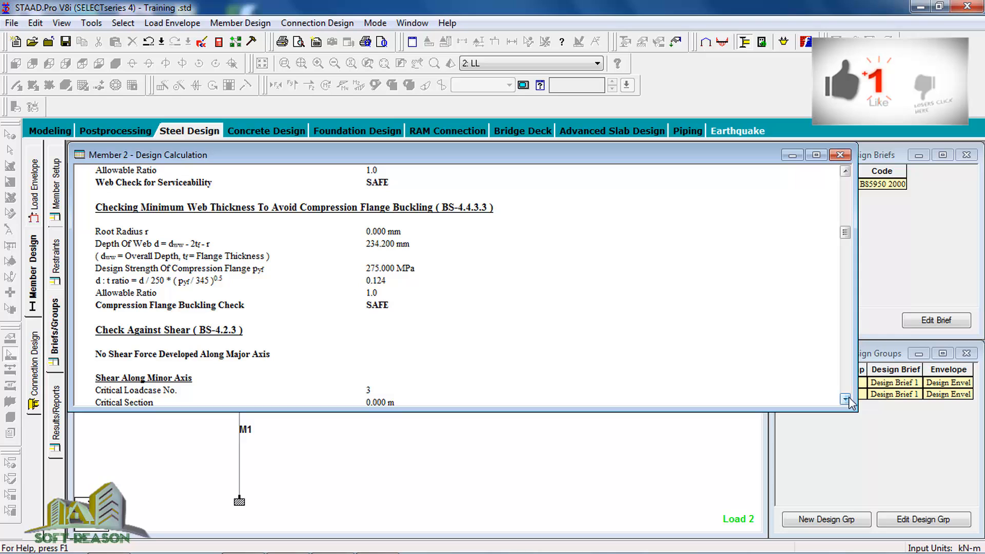
click(844, 399)
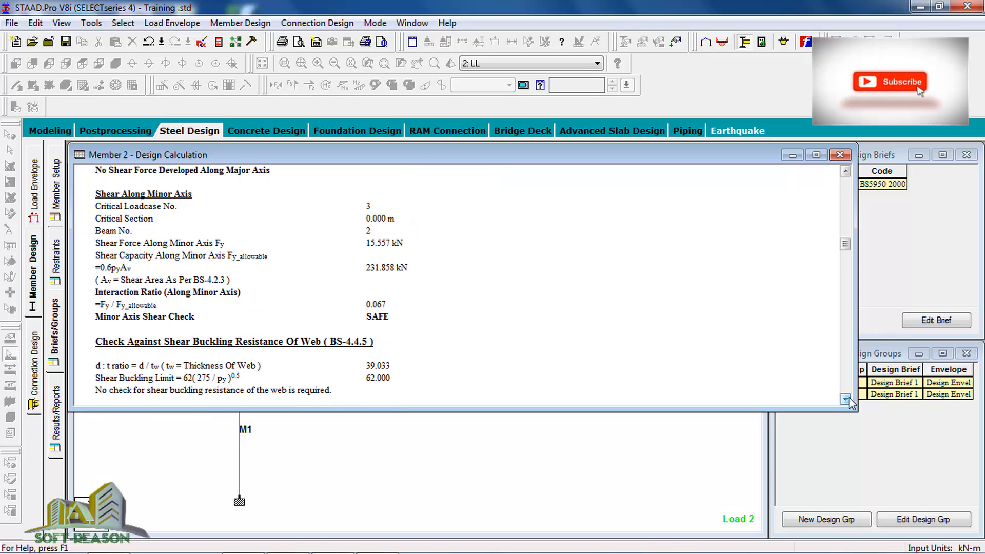
click(844, 399)
click(845, 399)
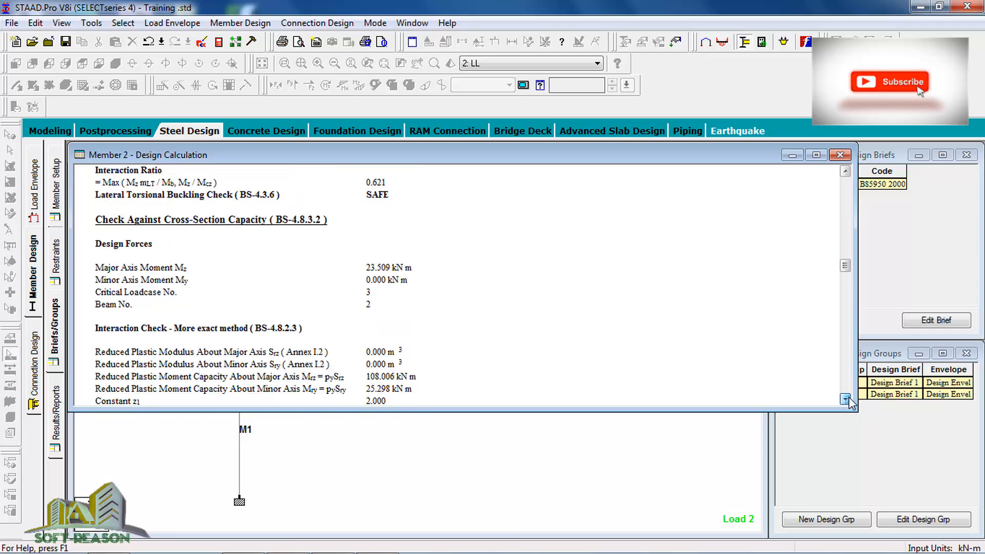
click(845, 399)
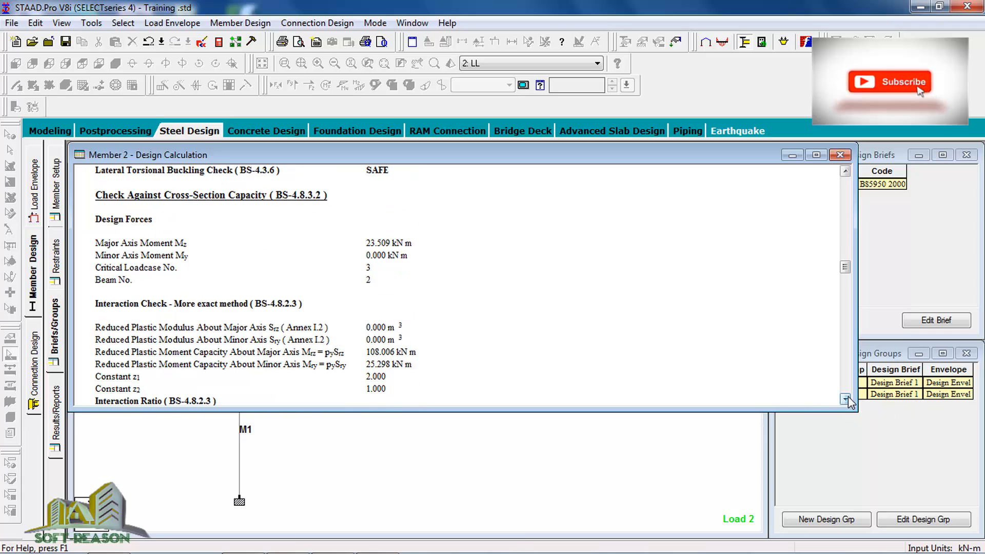
click(845, 399)
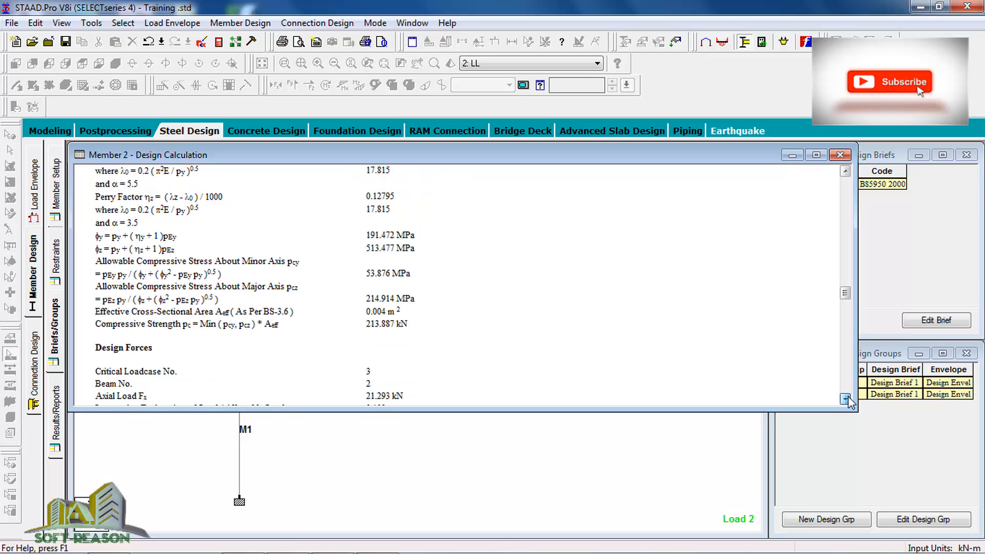
drag(846, 302, 847, 390)
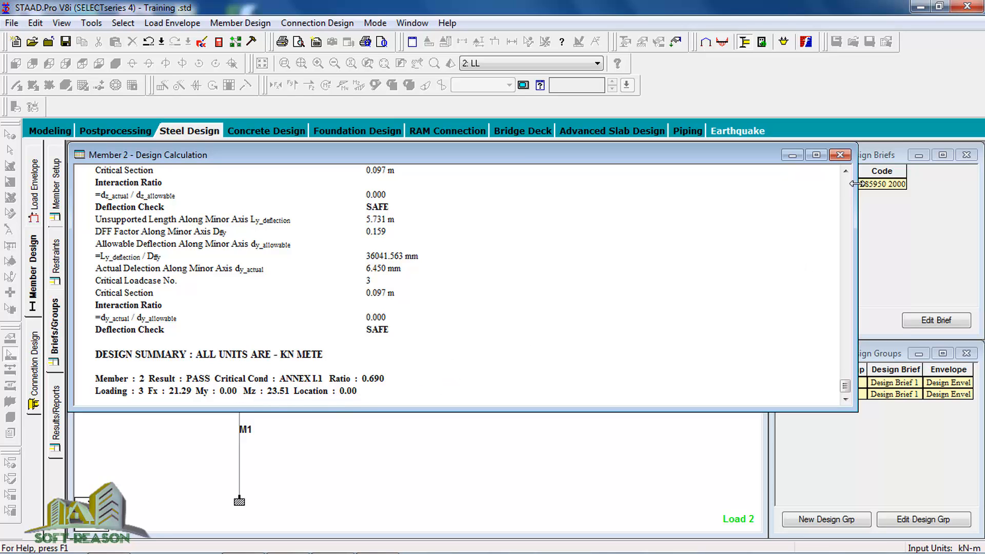
click(840, 155)
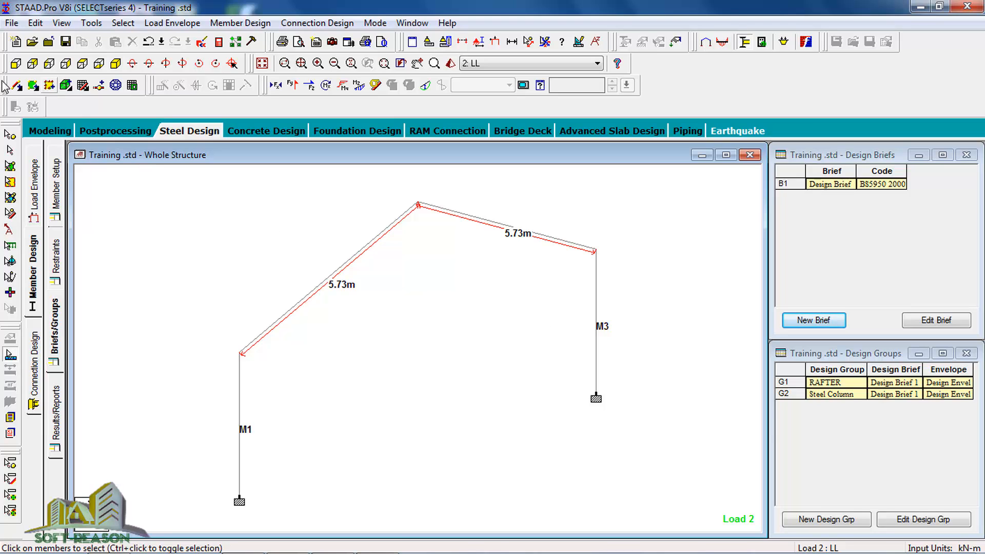
Step: Open the report setup and add the Sections input item to the report
click(11, 23)
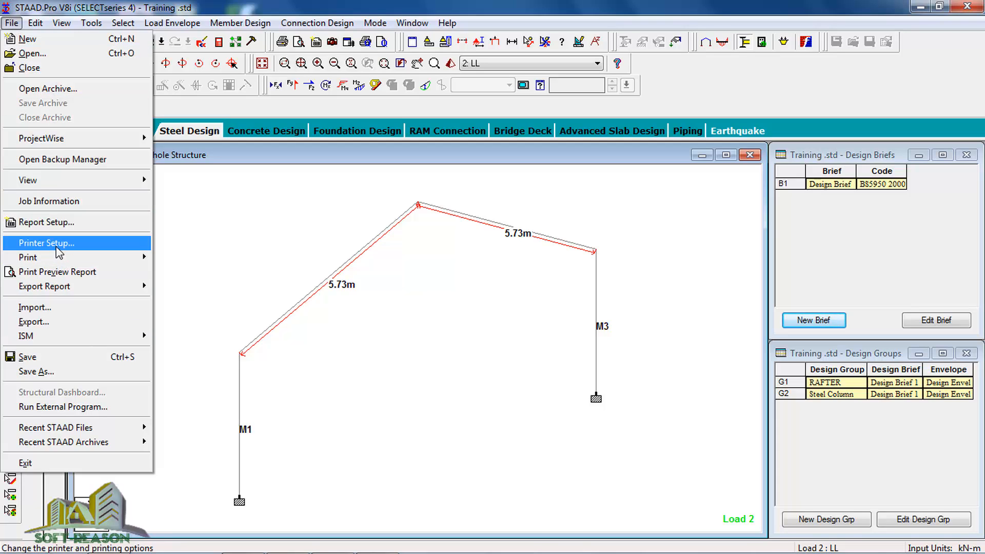
click(49, 224)
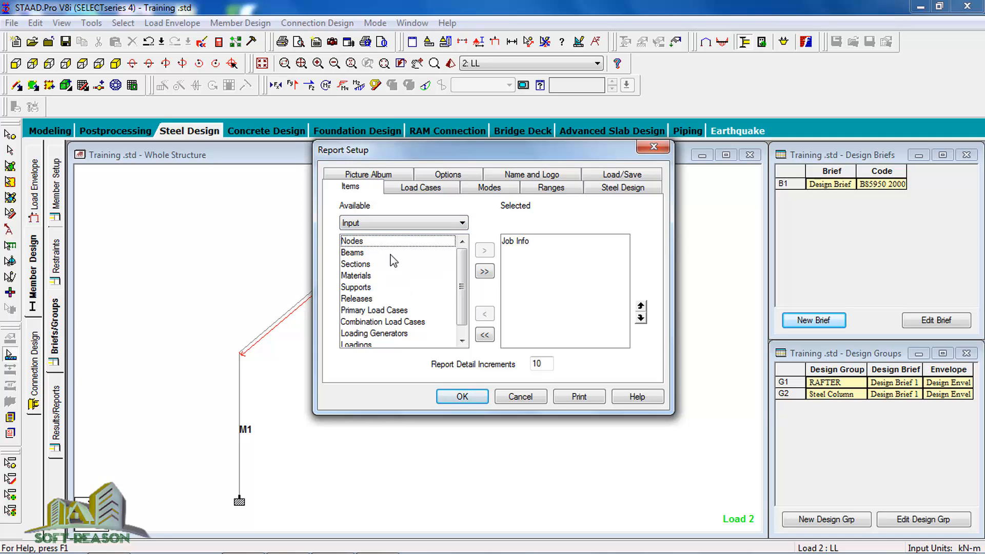
click(355, 264)
click(484, 250)
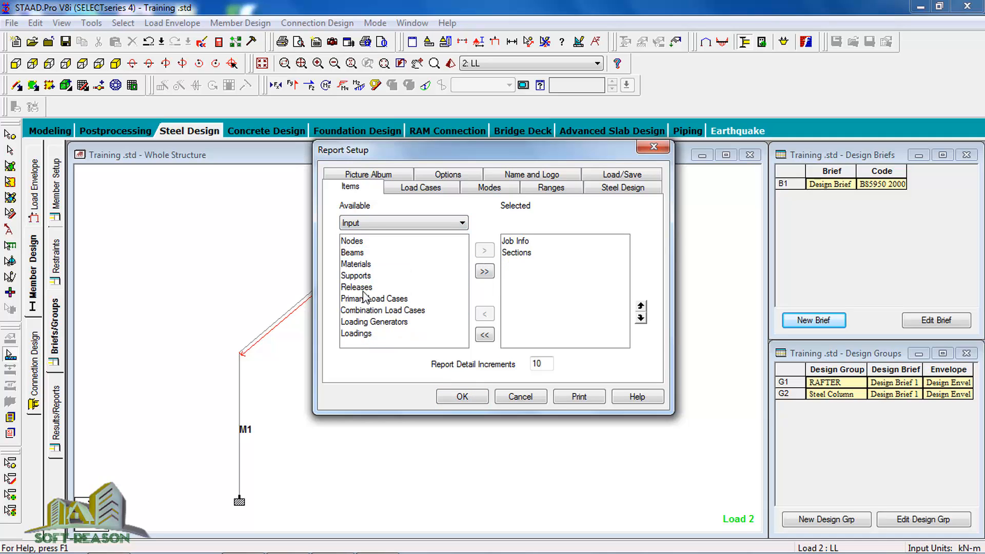
Step: Add Picture 1 from the available pictures to the report's selected items
click(454, 224)
click(418, 250)
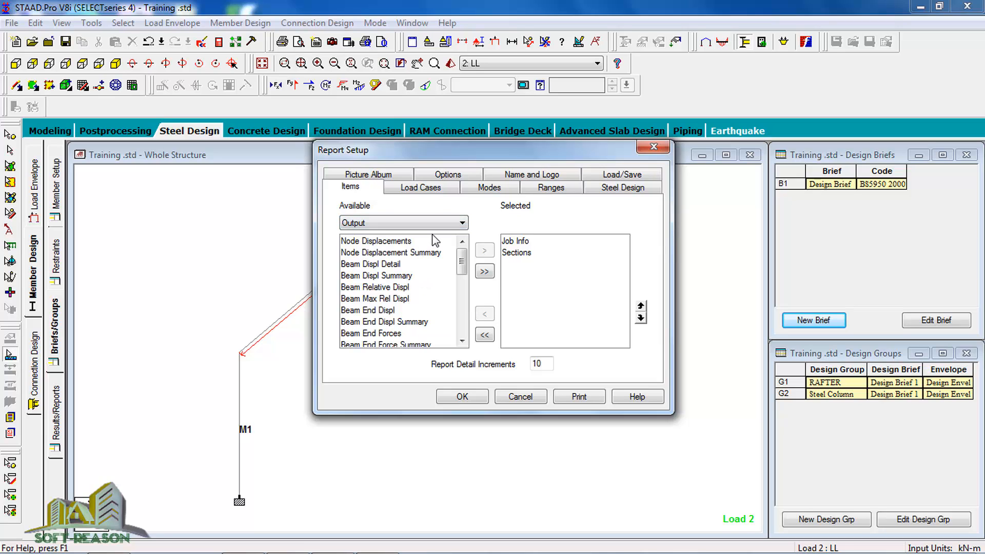
click(451, 229)
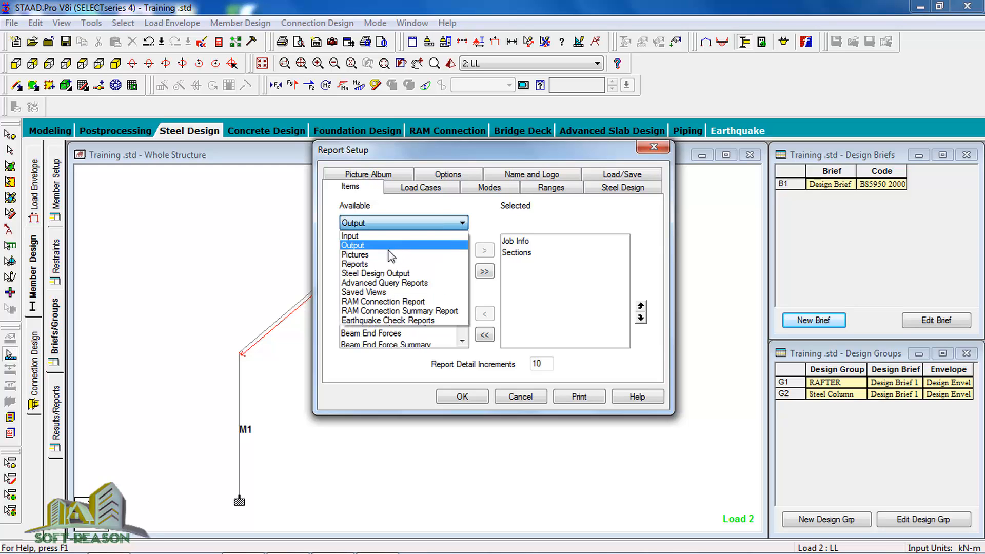
click(389, 255)
click(358, 243)
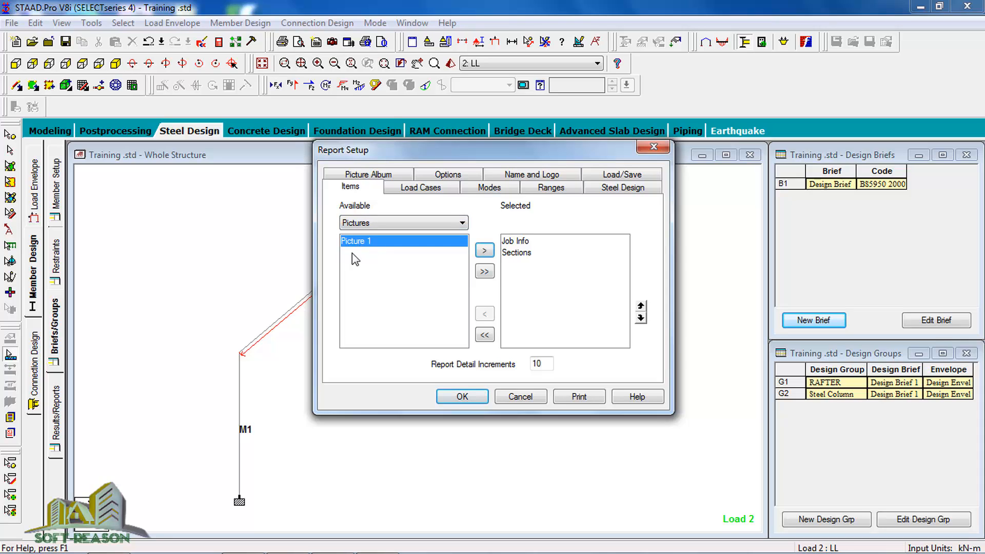
click(484, 251)
Step: Add the Reactions and Reaction Summary output items to the report
click(438, 228)
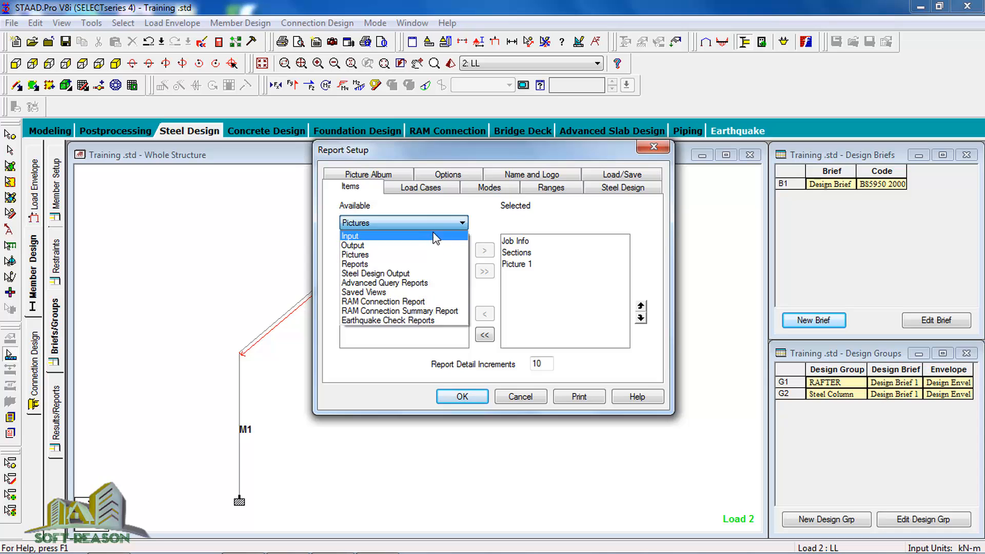
click(410, 247)
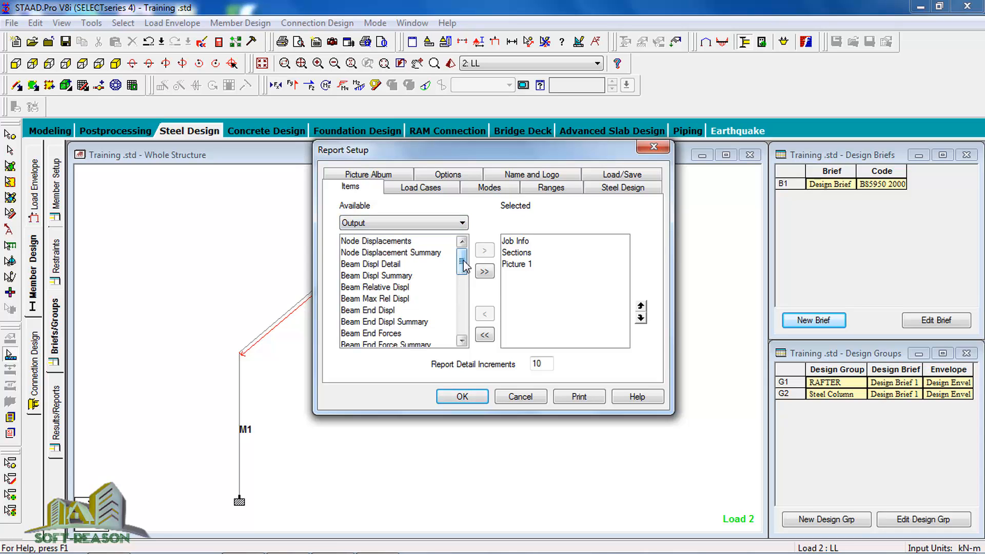
drag(462, 265, 463, 311)
click(367, 310)
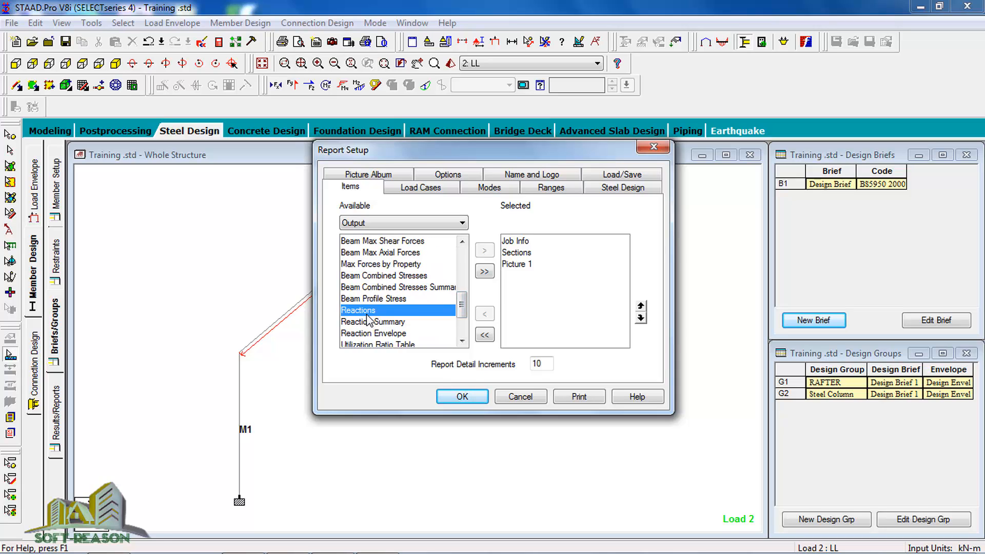
click(484, 251)
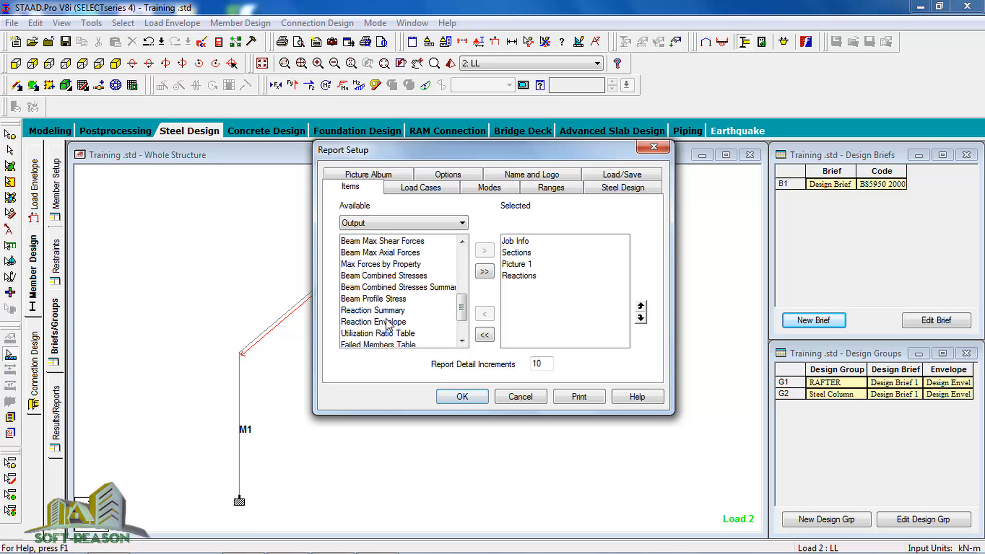
click(375, 310)
click(484, 251)
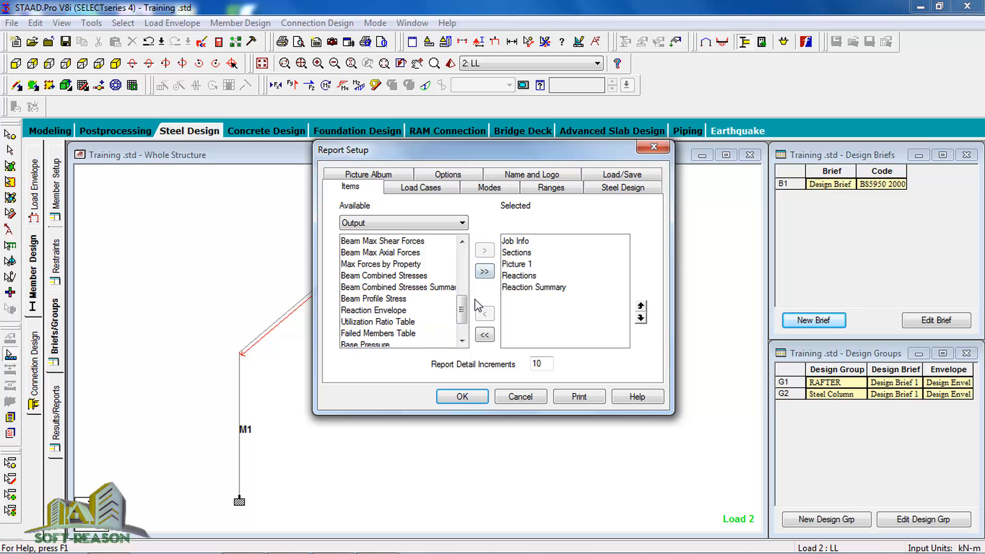
Step: Add the Steel Design Output items M1 and M4 to the report's selected items
mouse_move(461, 316)
mouse_down()
mouse_move(462, 256)
mouse_move(470, 328)
mouse_up()
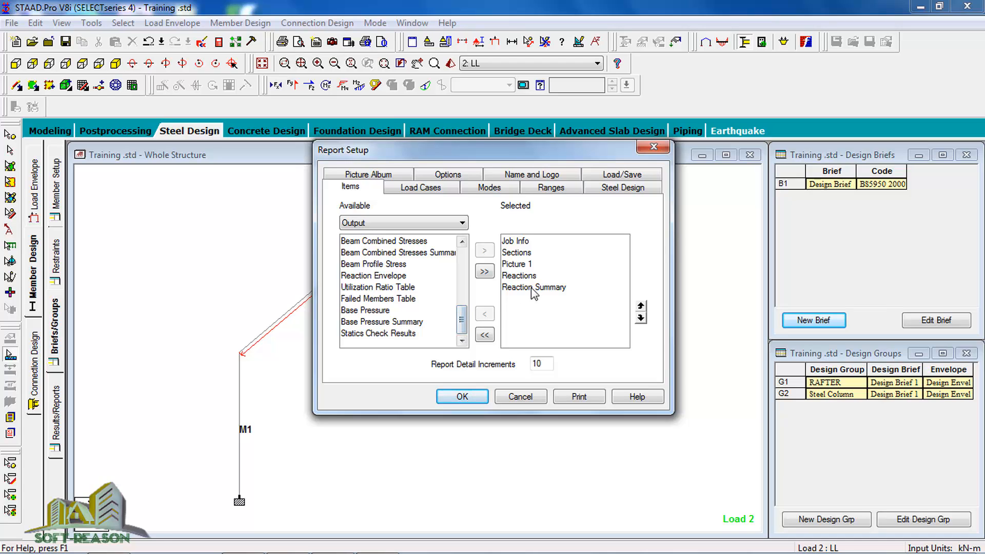
click(425, 226)
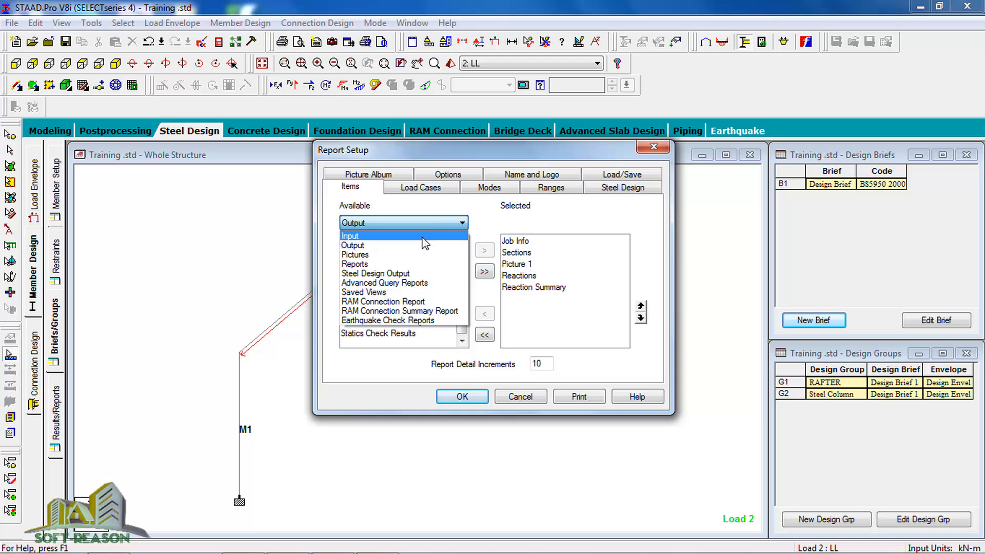
click(403, 277)
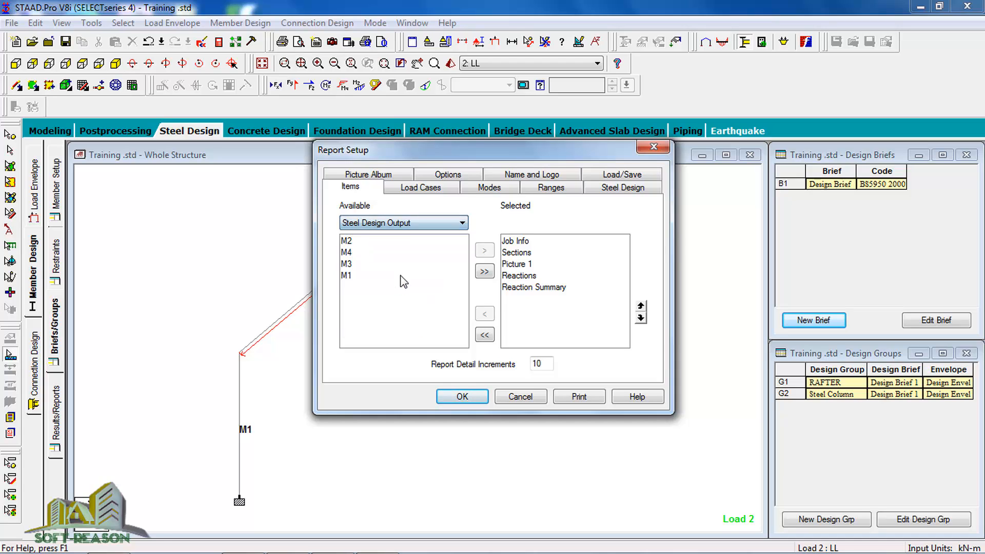
click(343, 276)
click(484, 250)
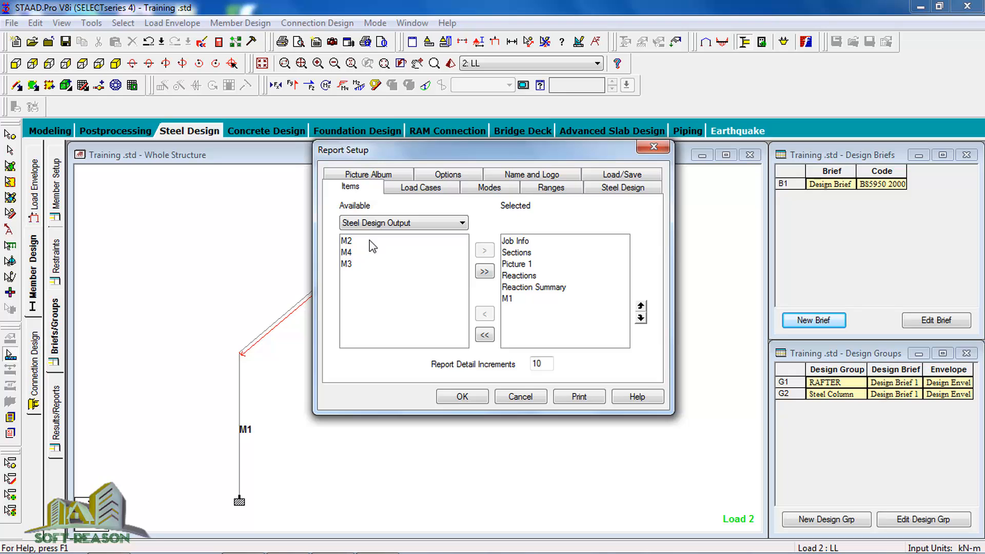
drag(447, 154, 418, 212)
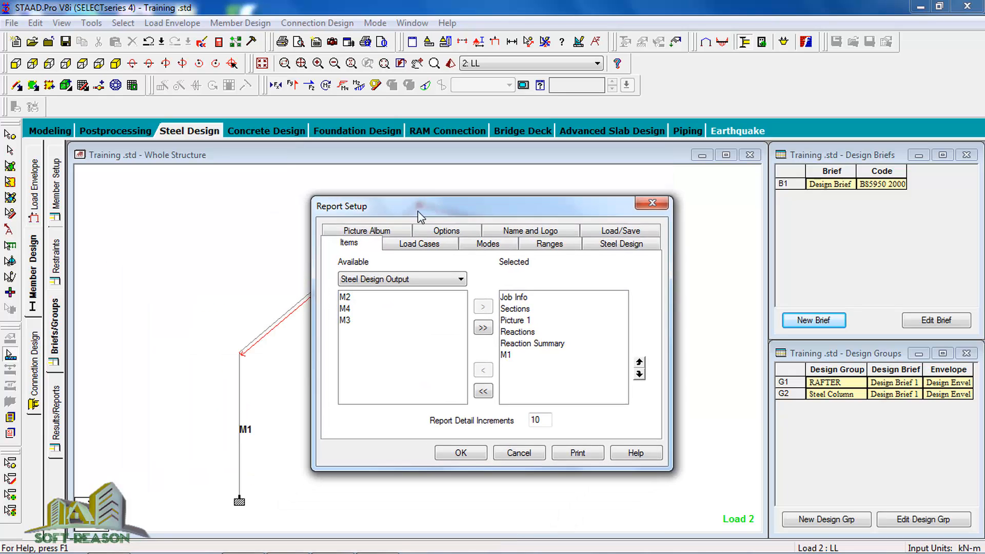
click(344, 308)
click(486, 307)
Step: Print the whole report with Nitro PDF Creator on A4 portrait pages and save the PDF in Documents as Training Printing
click(578, 454)
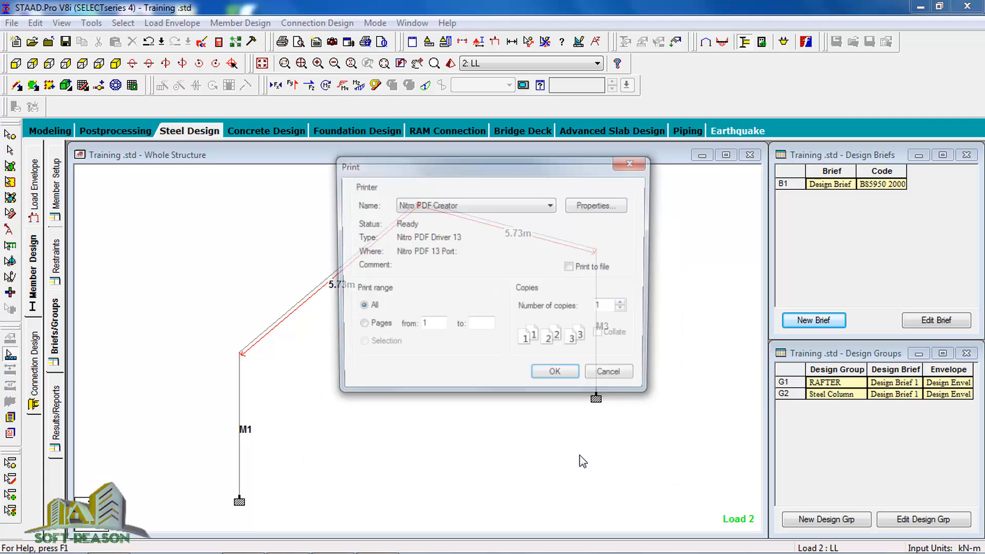
click(596, 208)
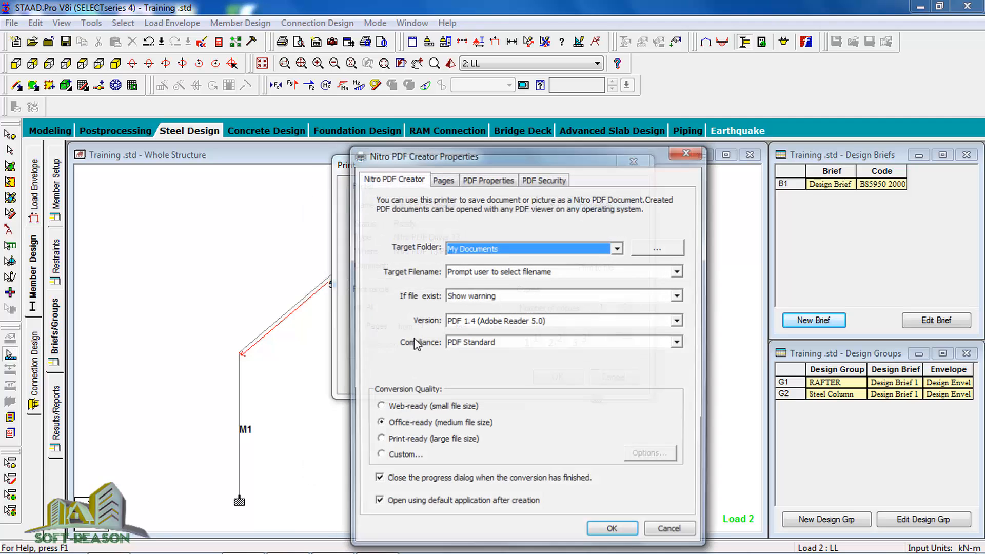
click(451, 179)
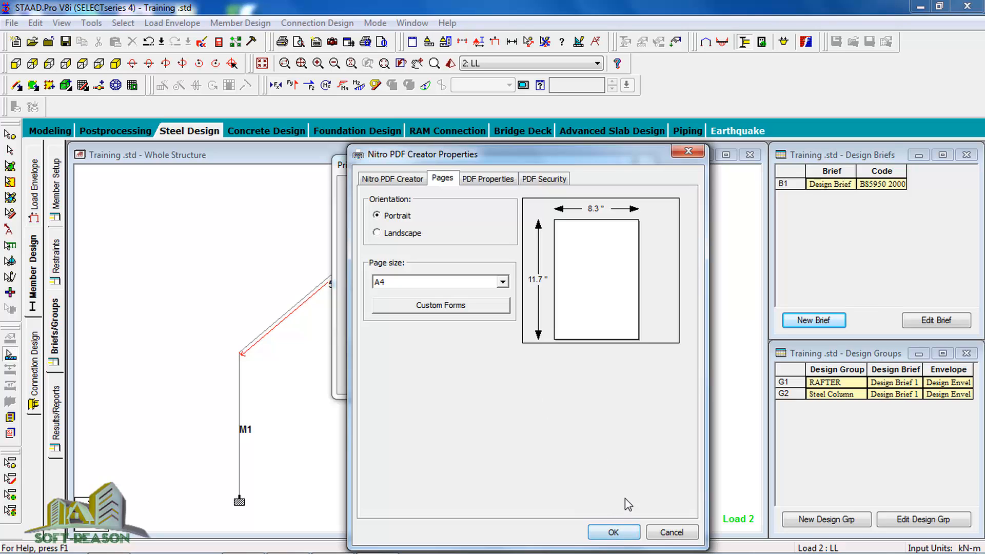
click(618, 531)
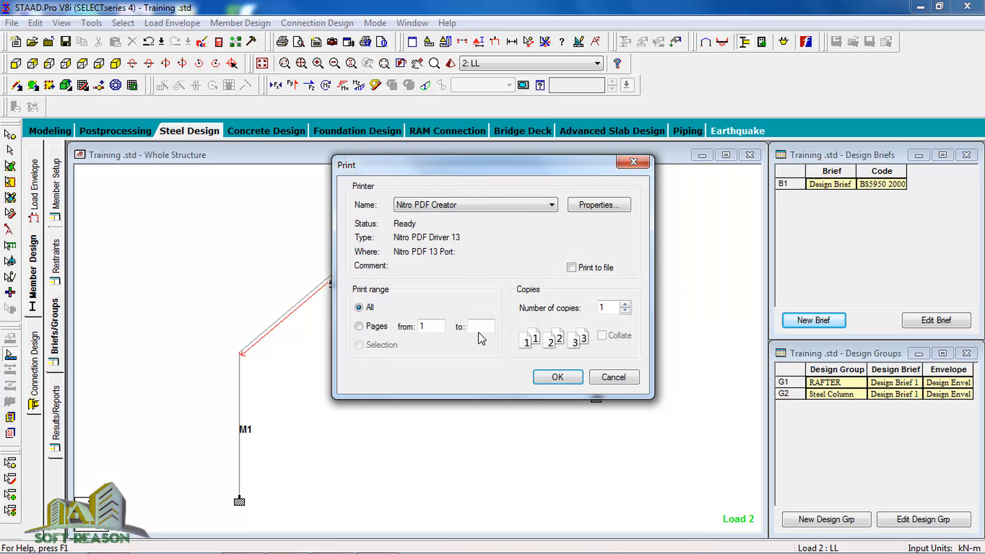
click(558, 378)
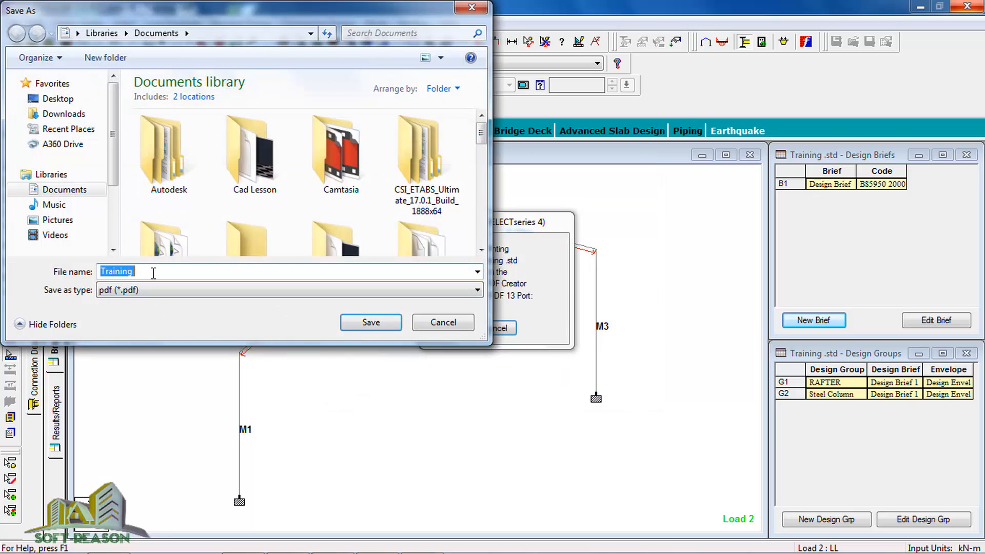
click(153, 273)
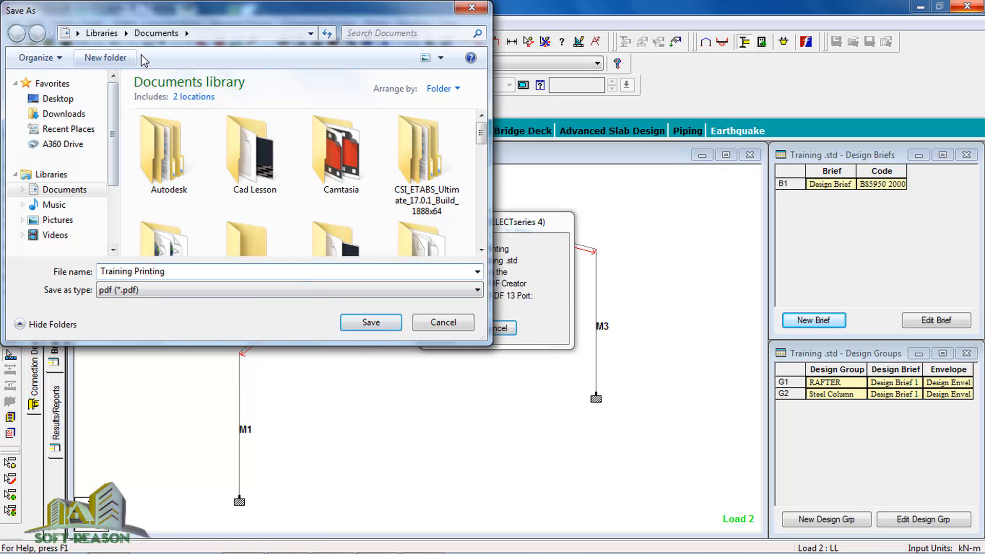
click(370, 325)
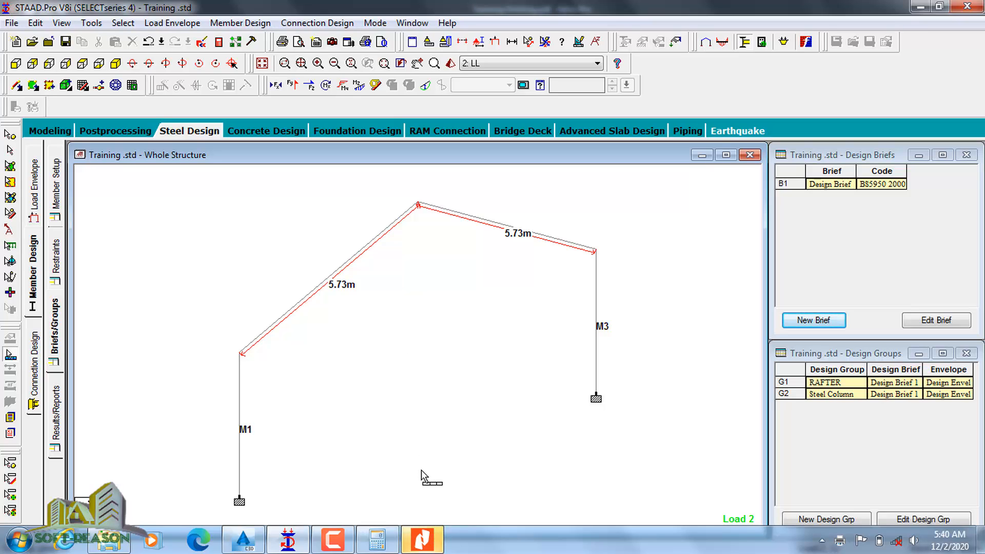
Step: Switch to Training Printing.pdf in Nitro Pro and review the job information, section properties, reaction picture and reaction tables
mouse_move(423, 545)
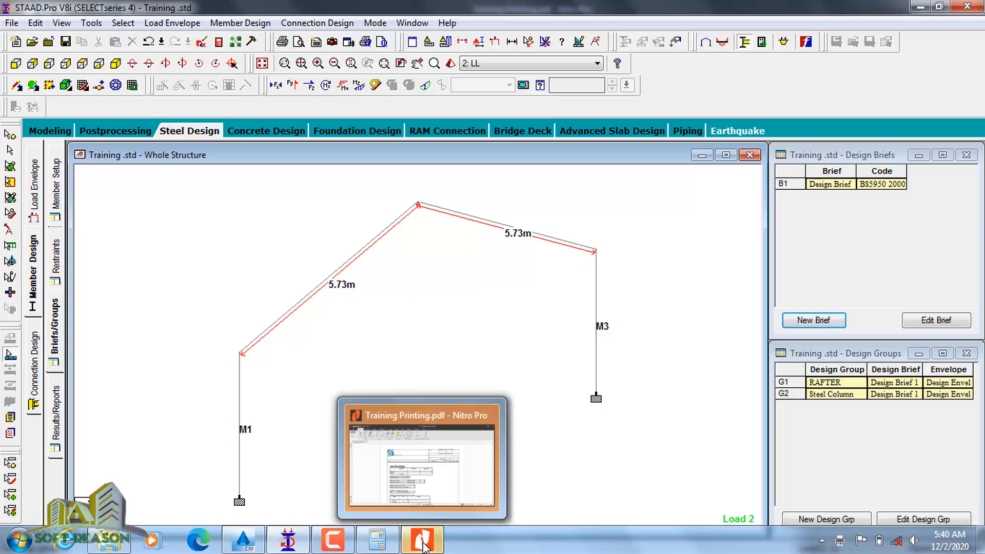
click(423, 492)
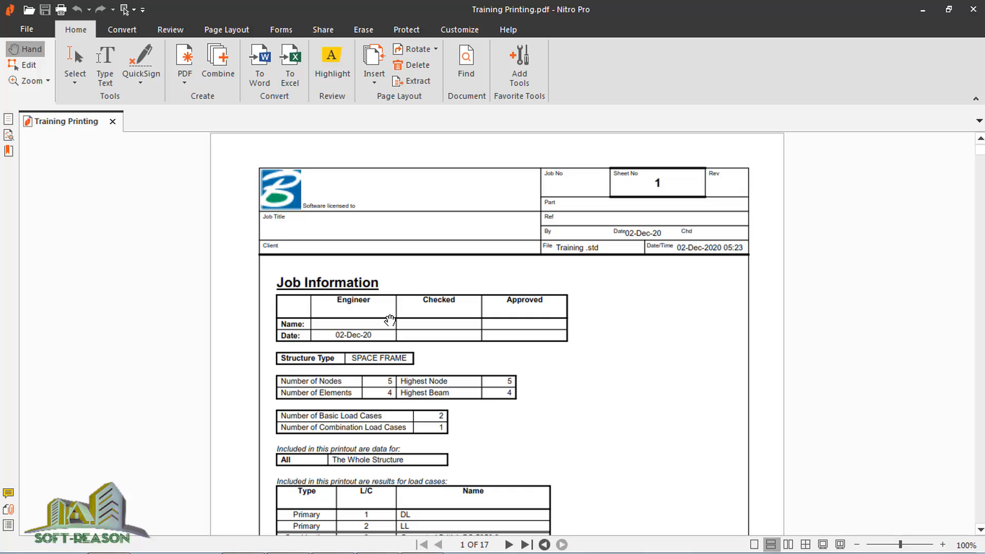
scroll(546, 433, down, 10)
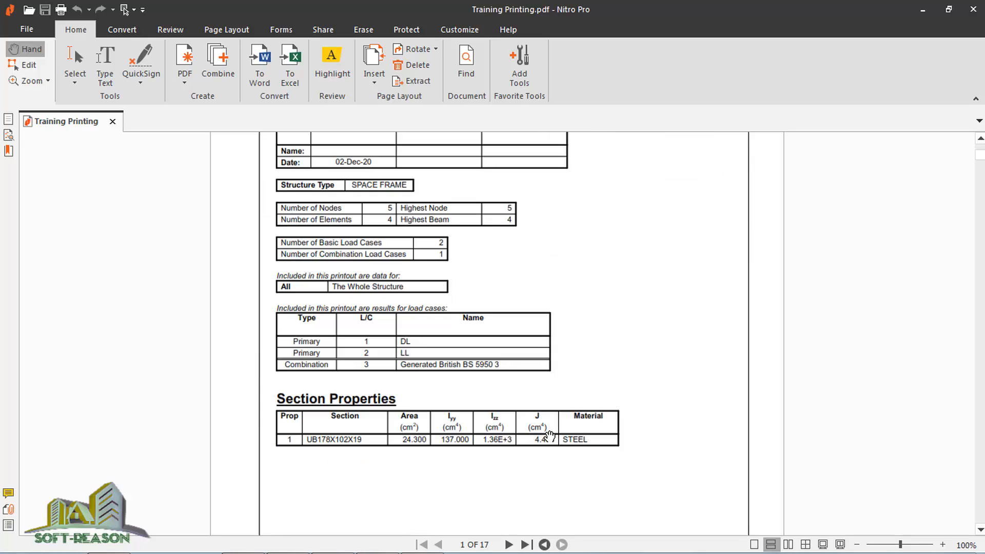
scroll(542, 439, down, 6)
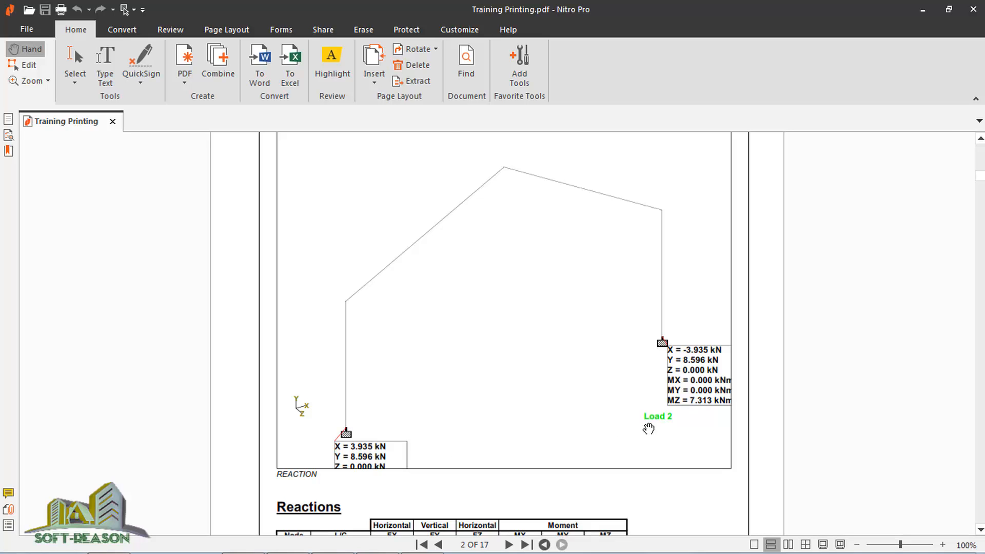
scroll(518, 410, down, 4)
scroll(518, 411, down, 3)
scroll(554, 418, up, 1)
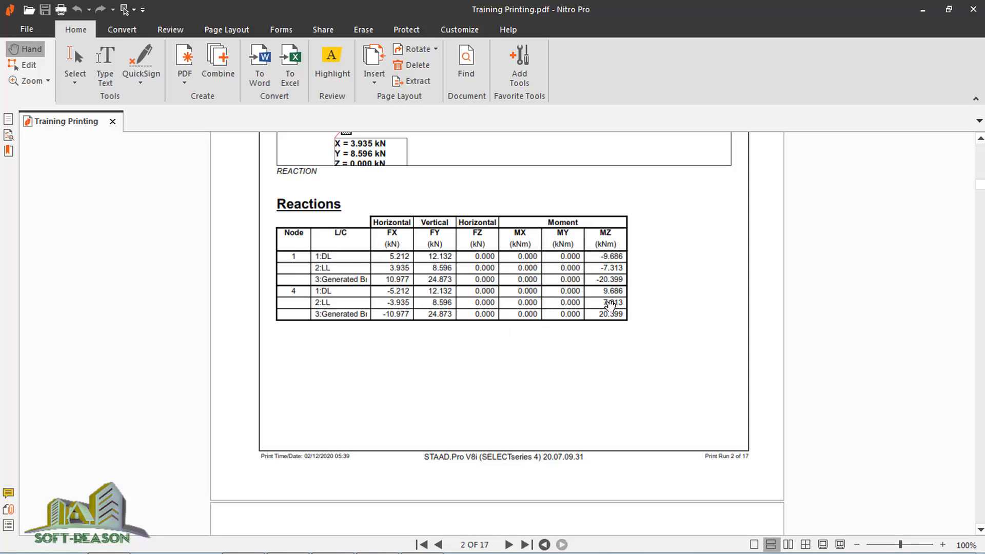
scroll(541, 341, down, 7)
scroll(555, 355, down, 10)
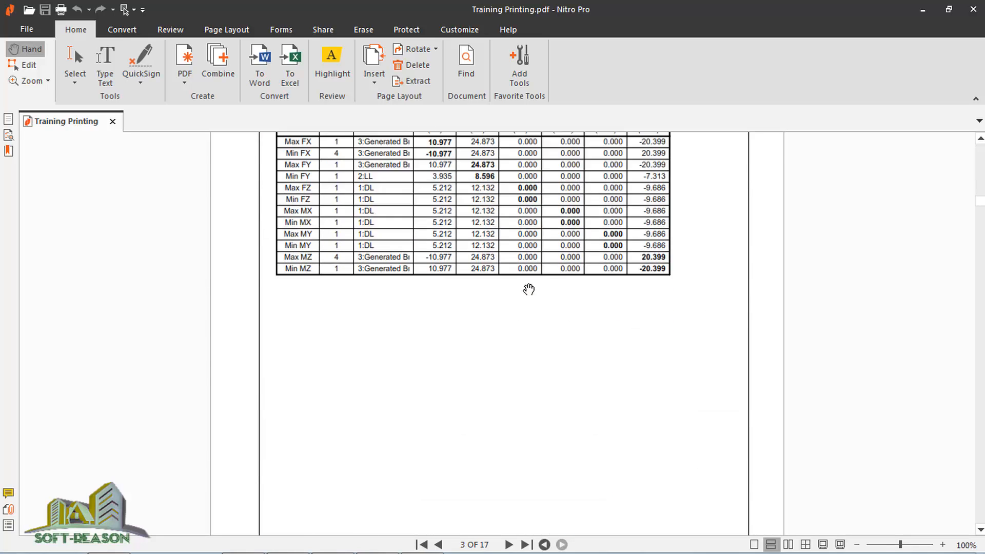
Step: Read through the BS 5950-1:2000 design of member 1 in the PDF, from input parameters to the deflection check
scroll(543, 341, down, 3)
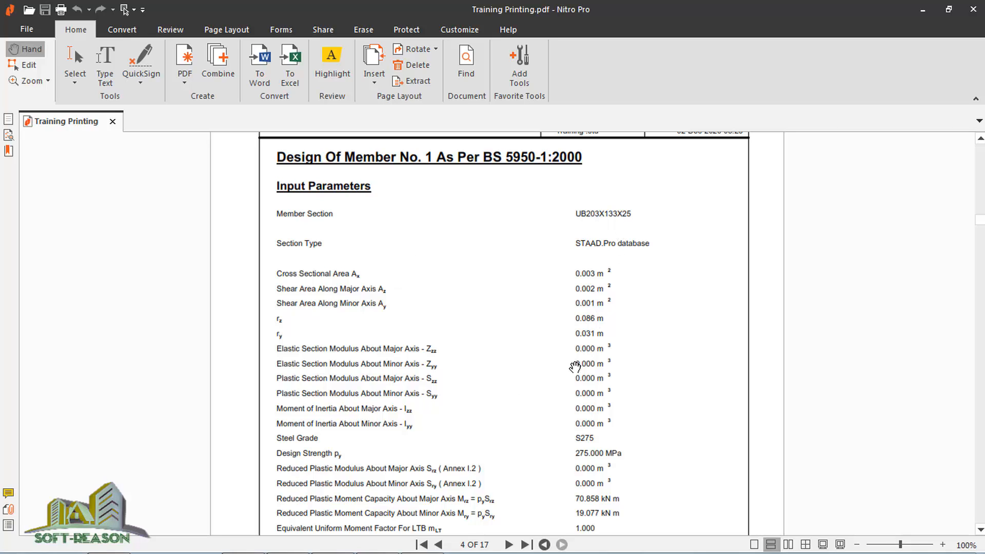
scroll(539, 353, down, 15)
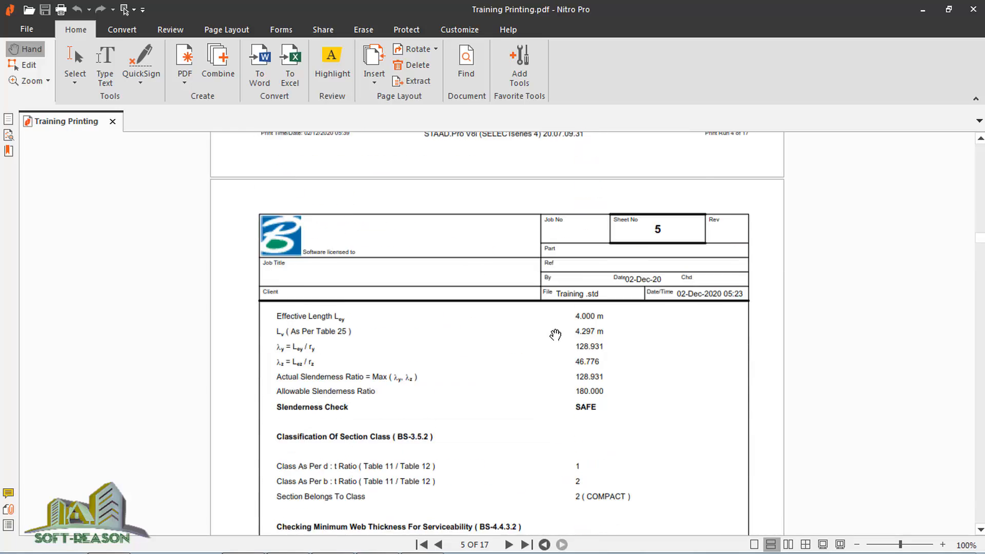
scroll(559, 332, down, 20)
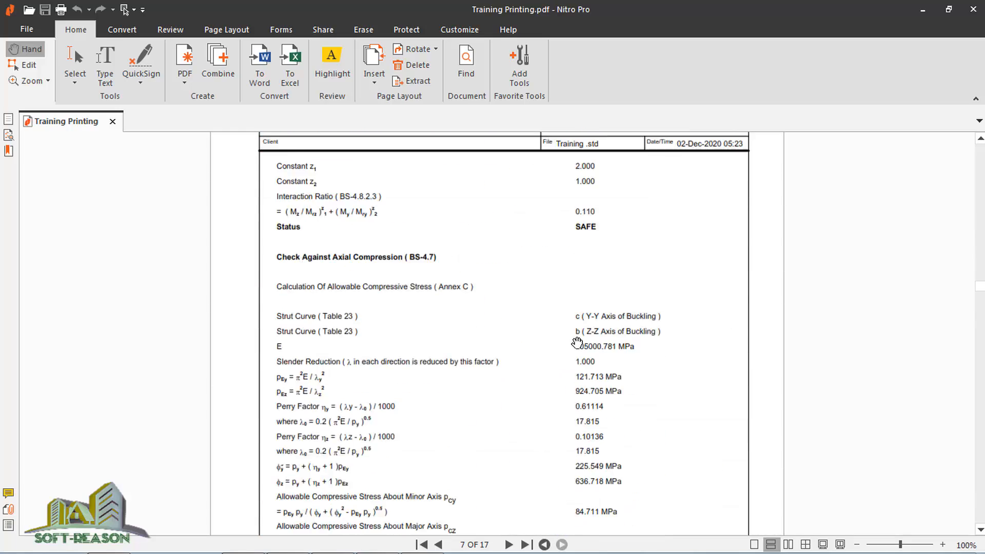
scroll(595, 336, down, 20)
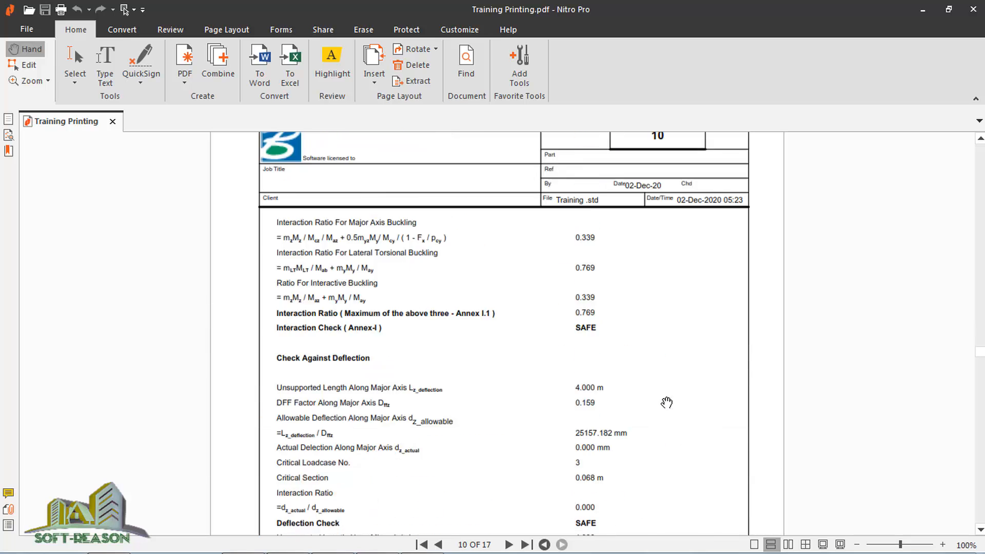
scroll(672, 398, down, 8)
Step: Review member 4's design parameters and slenderness, web, shear and buckling checks in the PDF, and minimize it to return to STAAD.Pro
scroll(655, 367, up, 3)
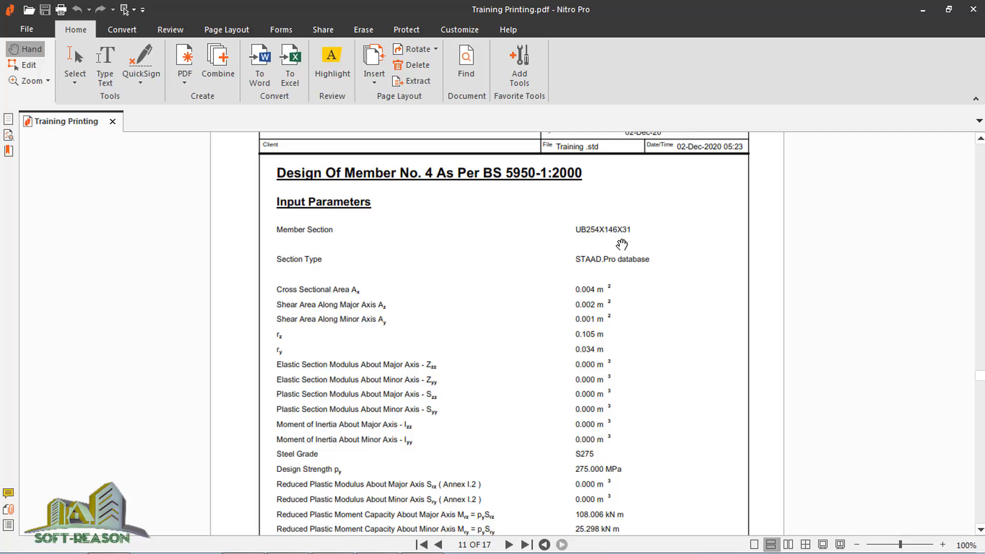
scroll(559, 261, down, 10)
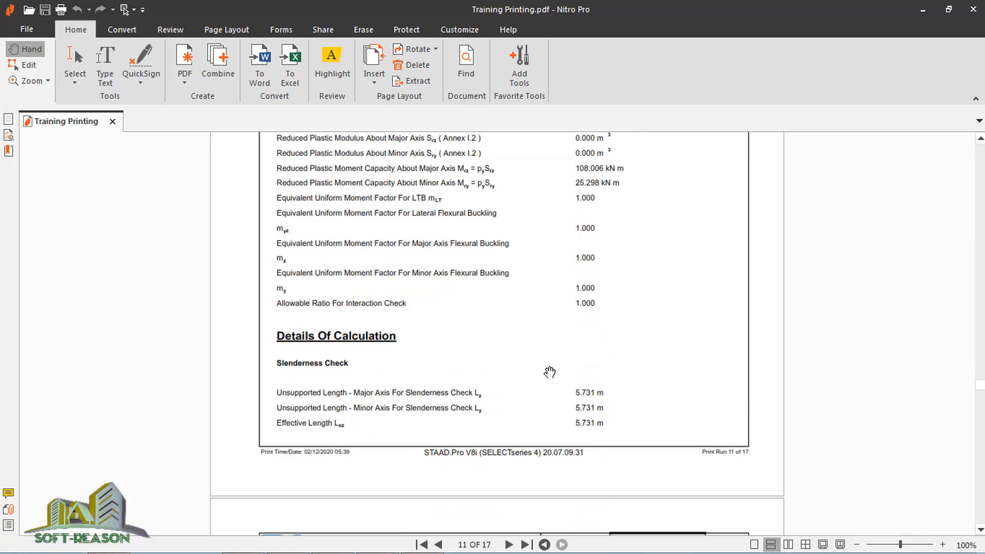
scroll(549, 372, down, 20)
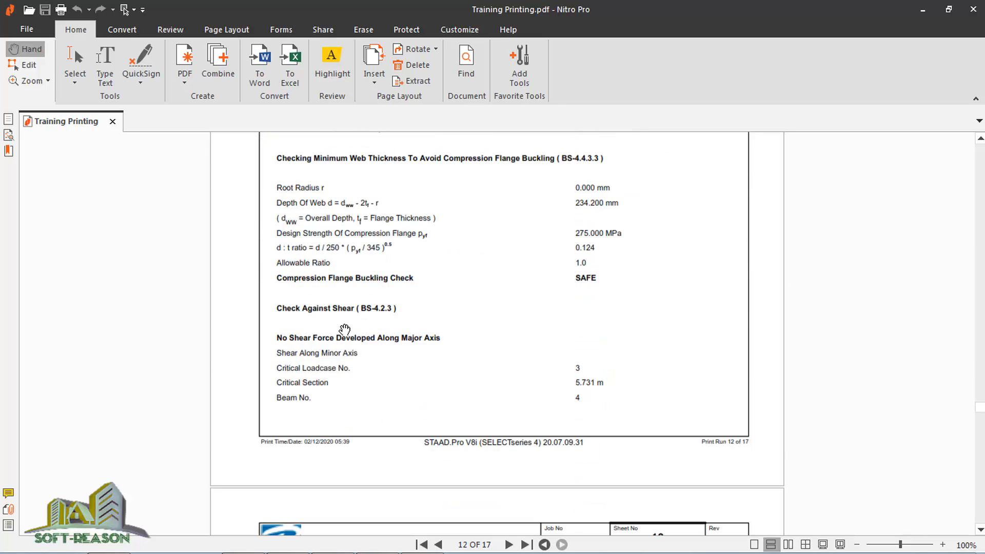
scroll(487, 313, up, 8)
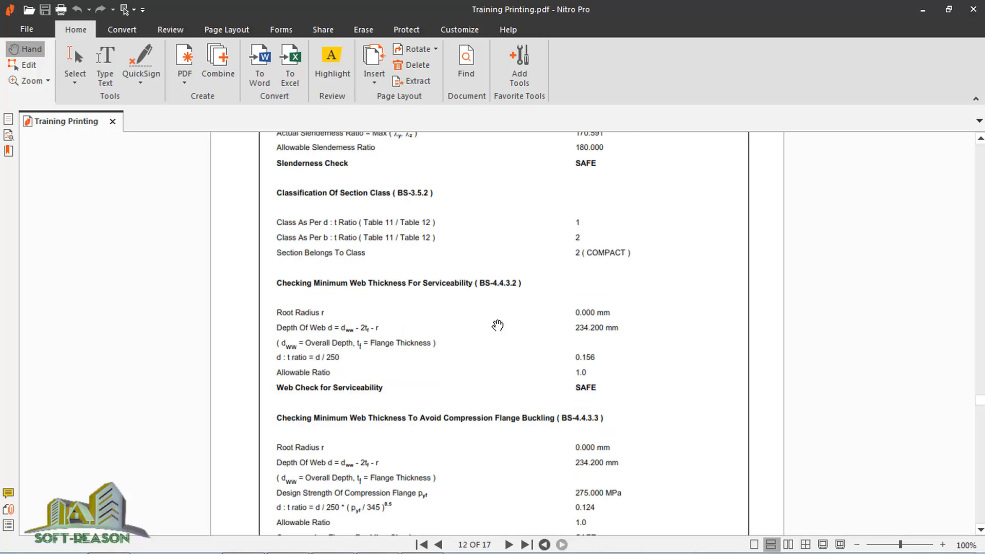
scroll(498, 326, down, 20)
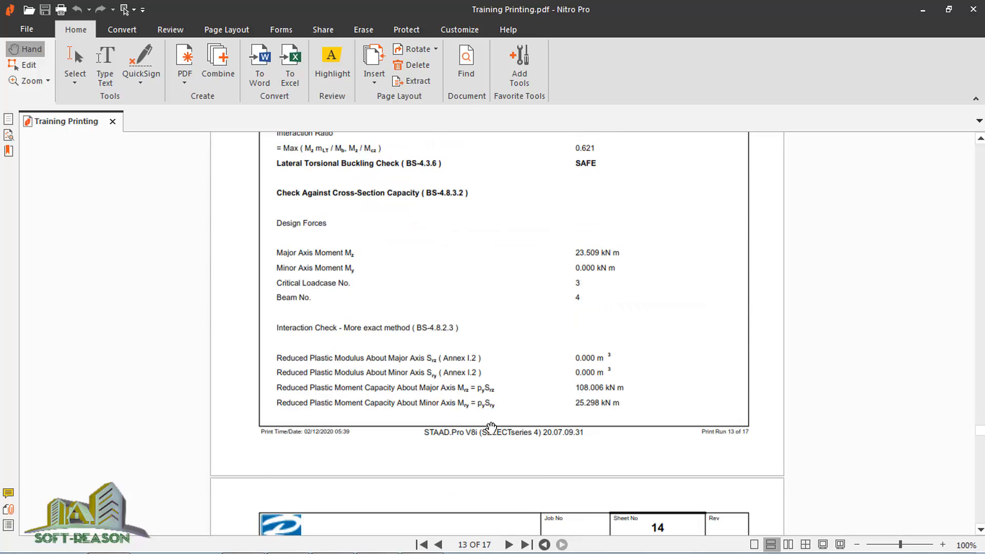
scroll(491, 427, down, 5)
click(922, 10)
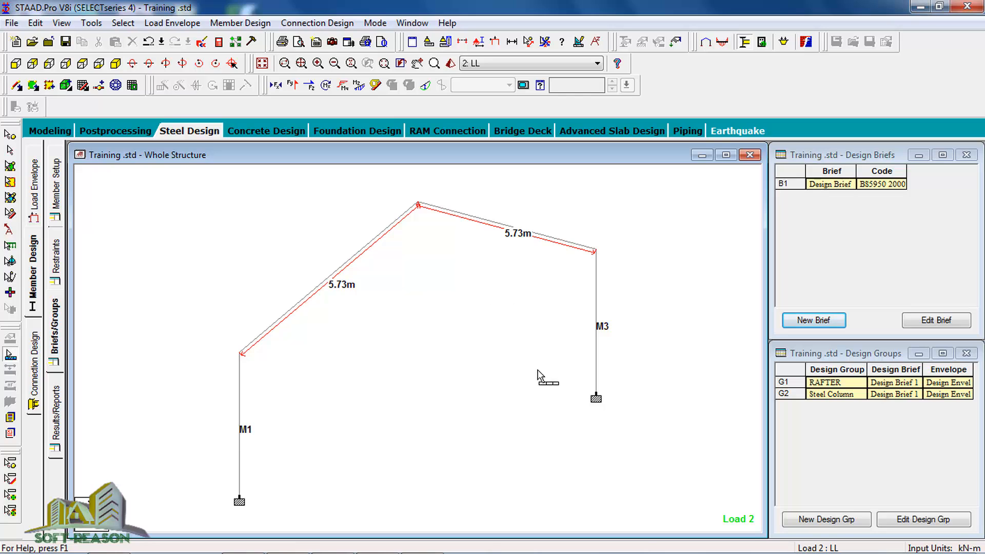